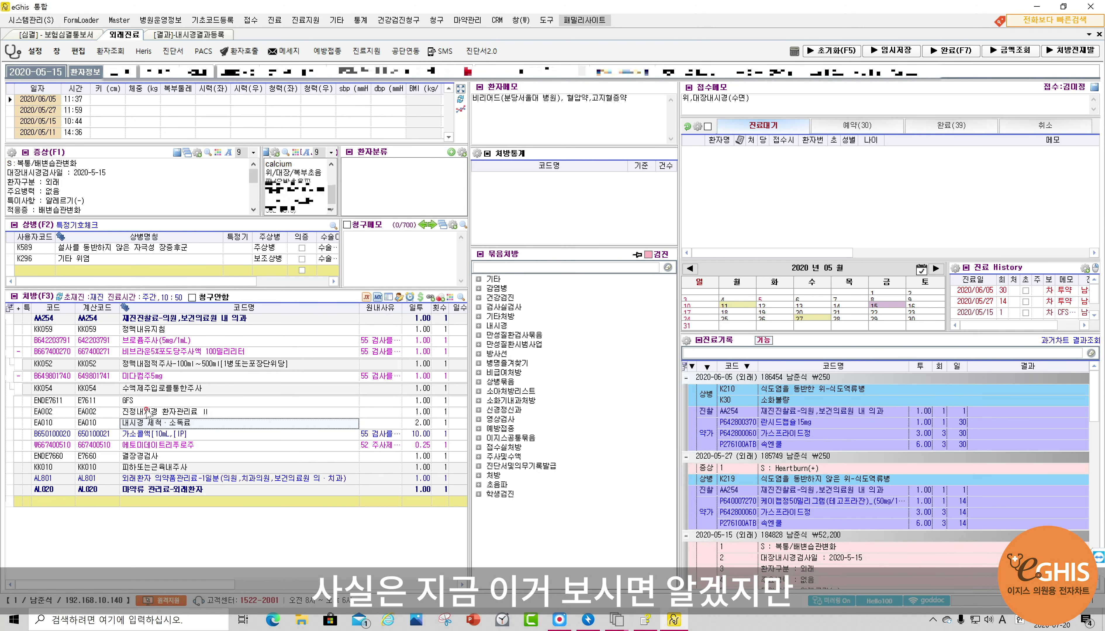
Widen the prescription list and review the GFS, 결장경검사 and 내시경 세척·소독료 entries
{"action": "left_click", "coordinate": [143, 401]}
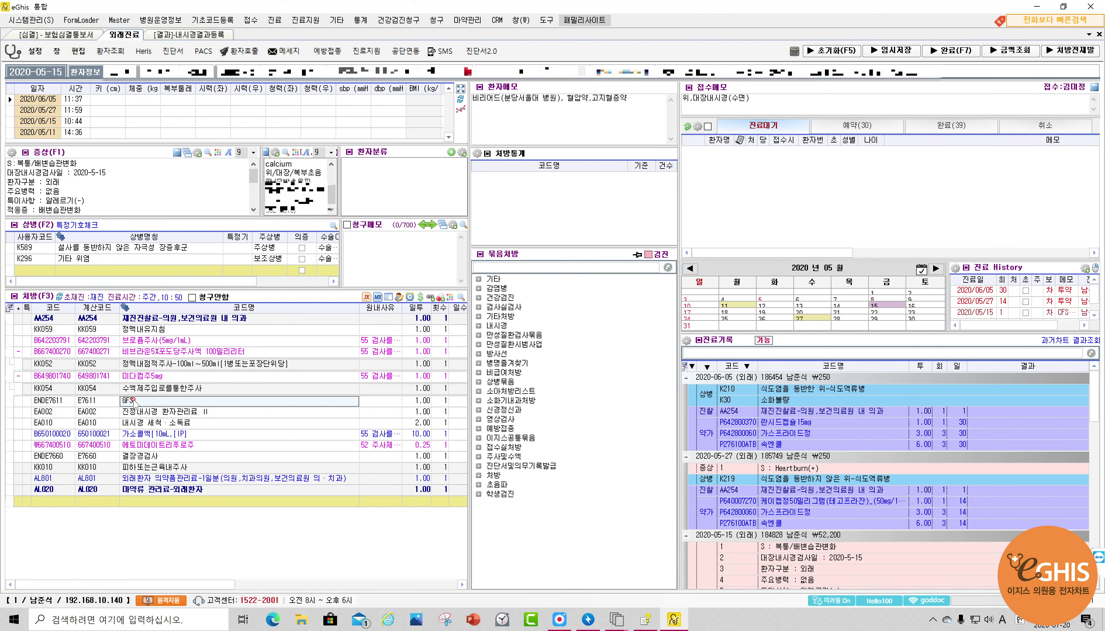
{"action": "left_click", "coordinate": [152, 457]}
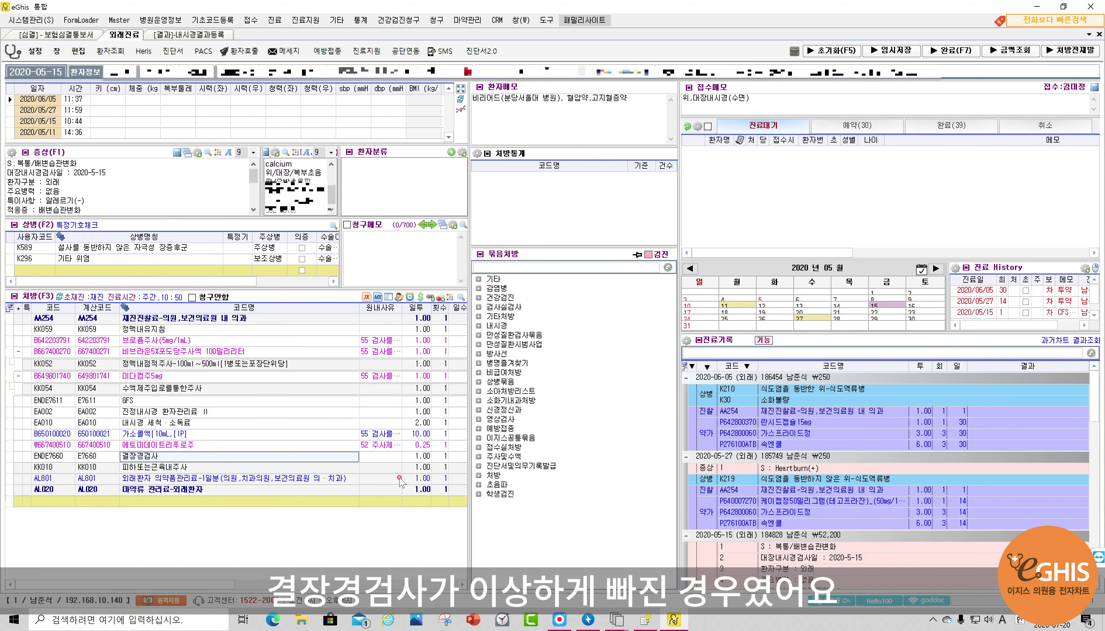
{"action": "left_click_drag", "start_coordinate": [469, 524], "coordinate": [520, 522]}
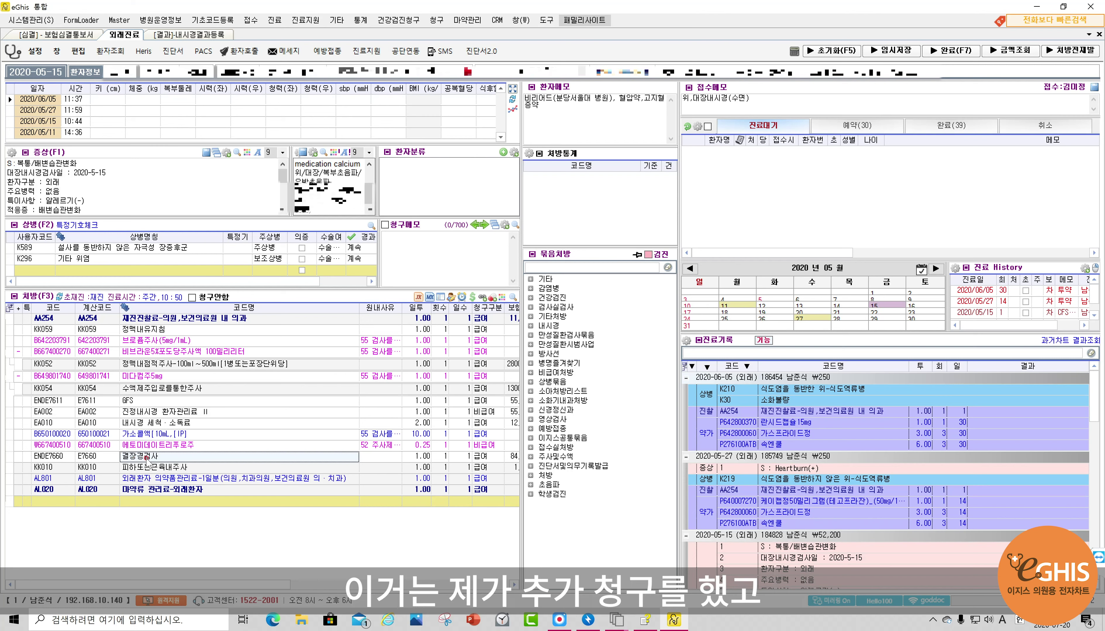
{"action": "left_click", "coordinate": [163, 415]}
{"action": "left_click", "coordinate": [166, 425]}
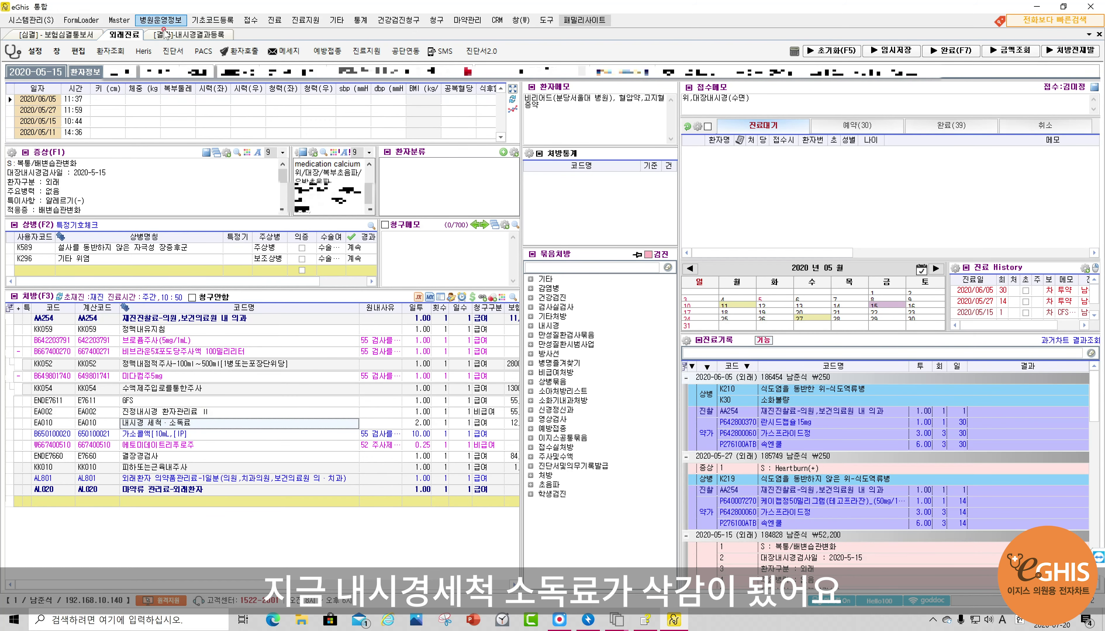
Show the 보험심결통보서 and review the patient's statement with the EA010 adjustment and its reason
{"action": "left_click", "coordinate": [93, 36]}
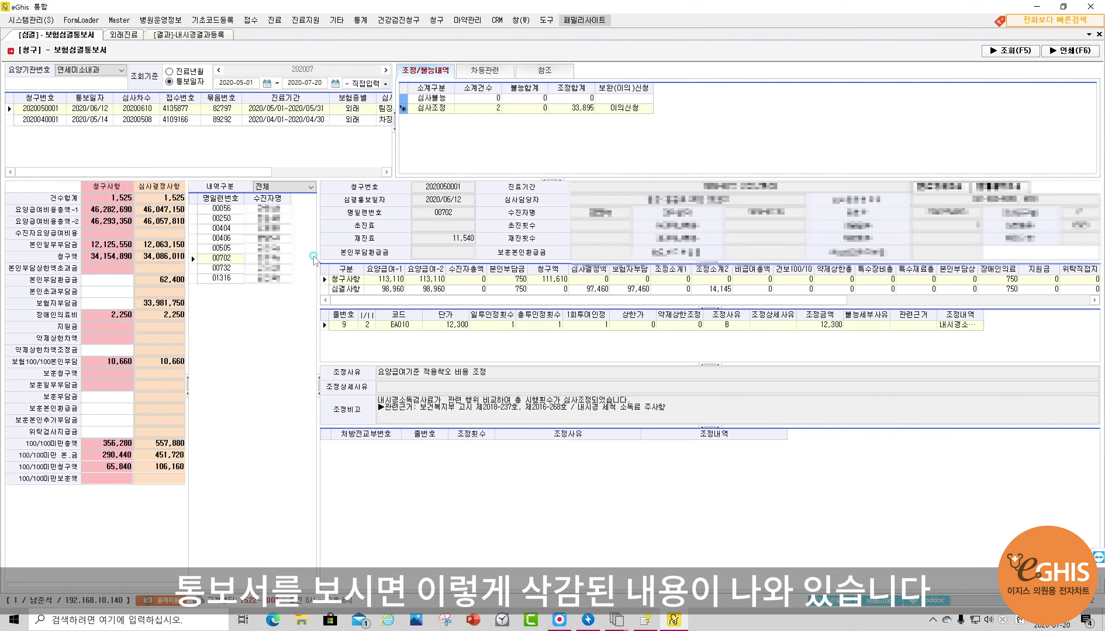
{"action": "left_click", "coordinate": [269, 256]}
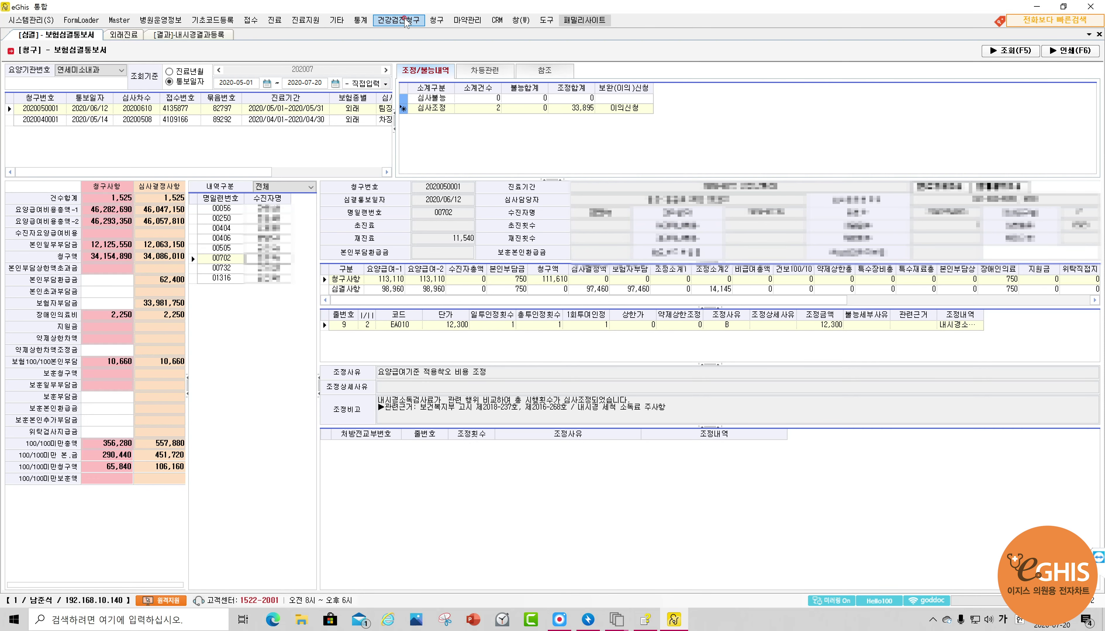
Open the 원외처방약제비 심사결과통보서 for reviewing outpatient prescription drug adjustments
{"action": "left_click", "coordinate": [436, 21]}
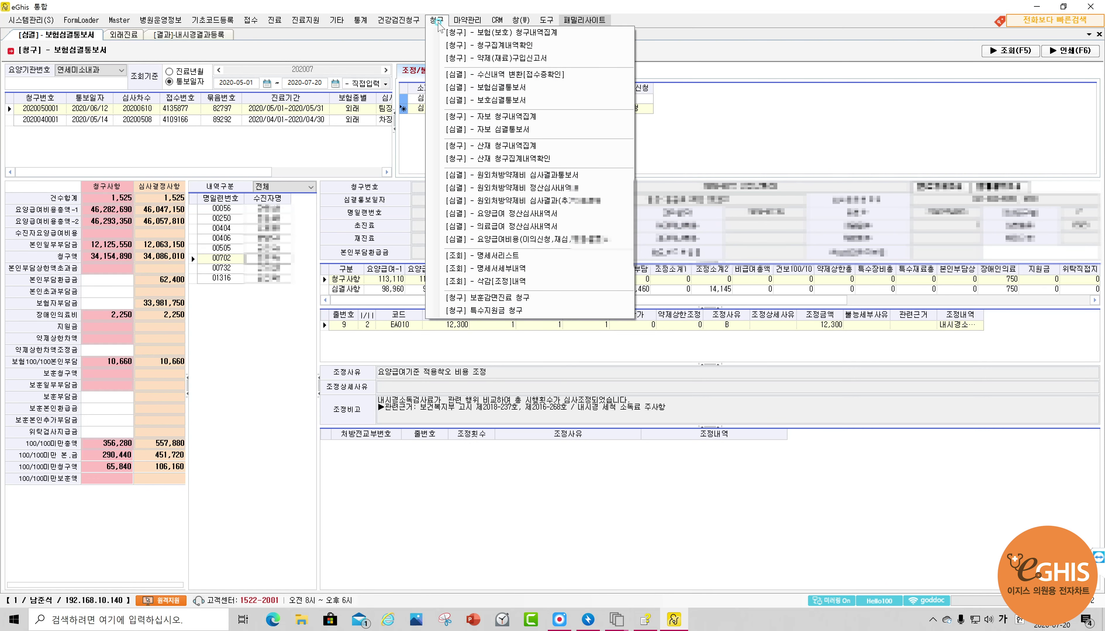
{"action": "mouse_move", "coordinate": [468, 20]}
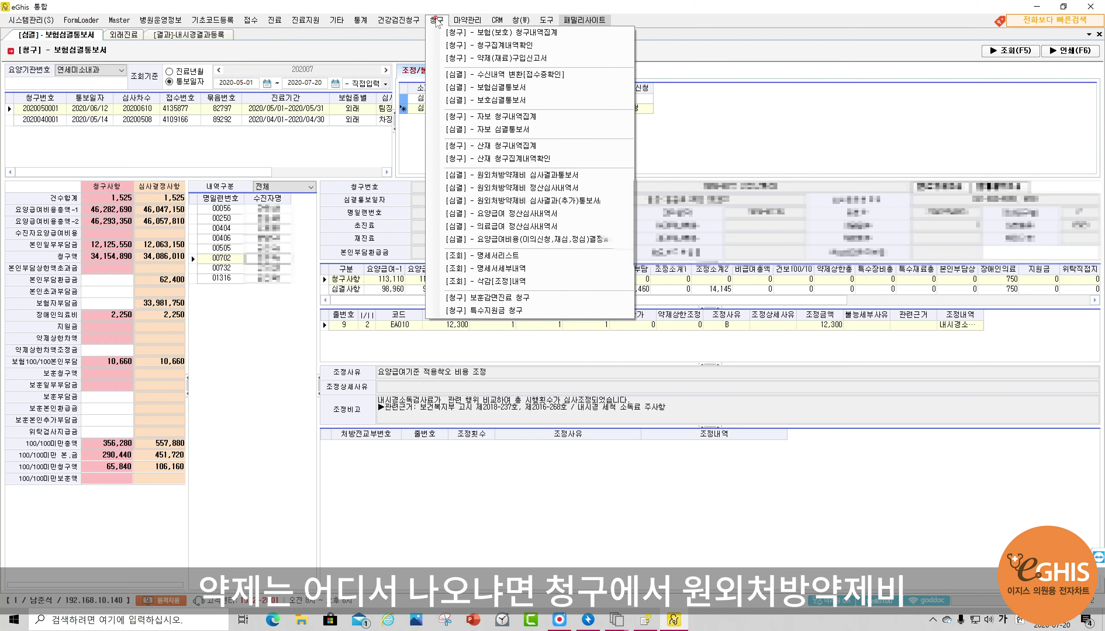
{"action": "left_click", "coordinate": [541, 175]}
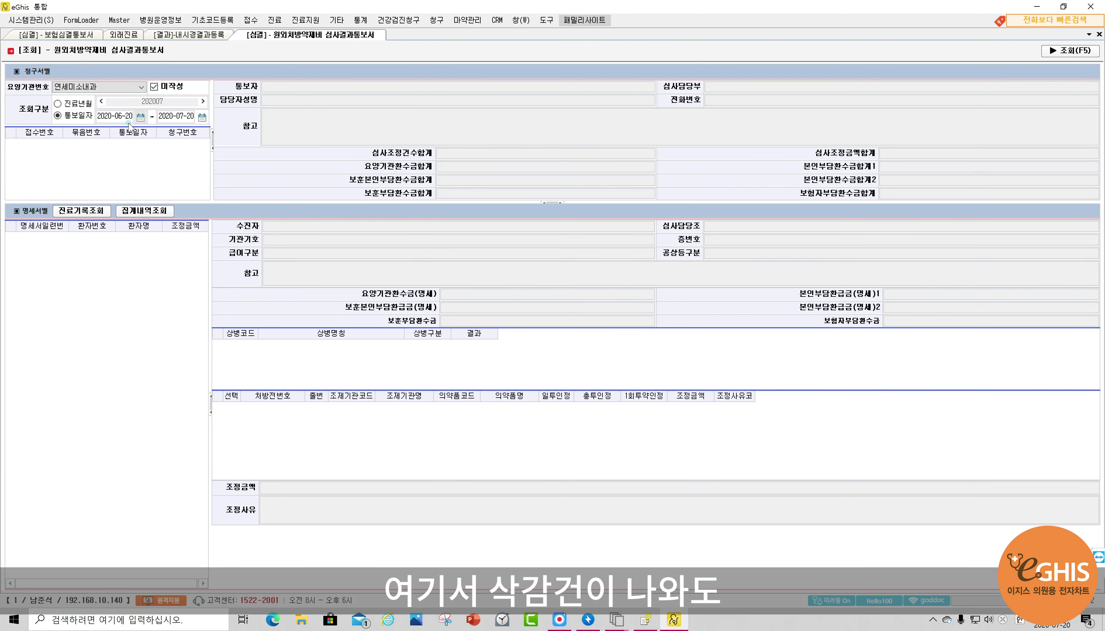
Set the notification start date to 2020-04-01 and query the drug review notices
{"action": "left_click", "coordinate": [141, 116]}
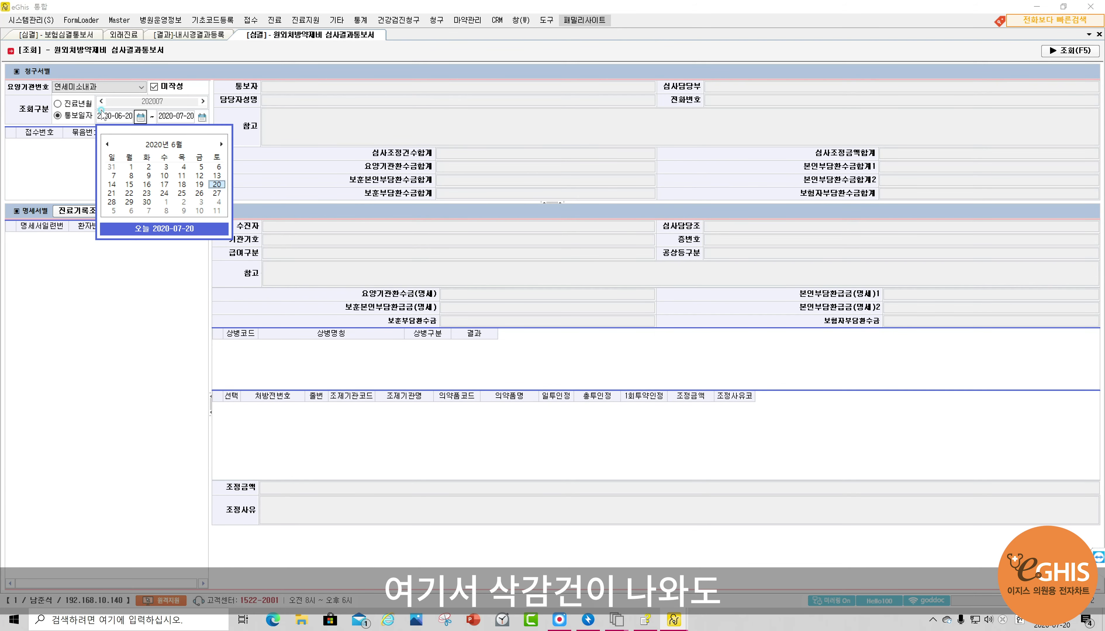
{"action": "left_click", "coordinate": [108, 145]}
{"action": "left_click", "coordinate": [108, 145]}
{"action": "left_click", "coordinate": [168, 167]}
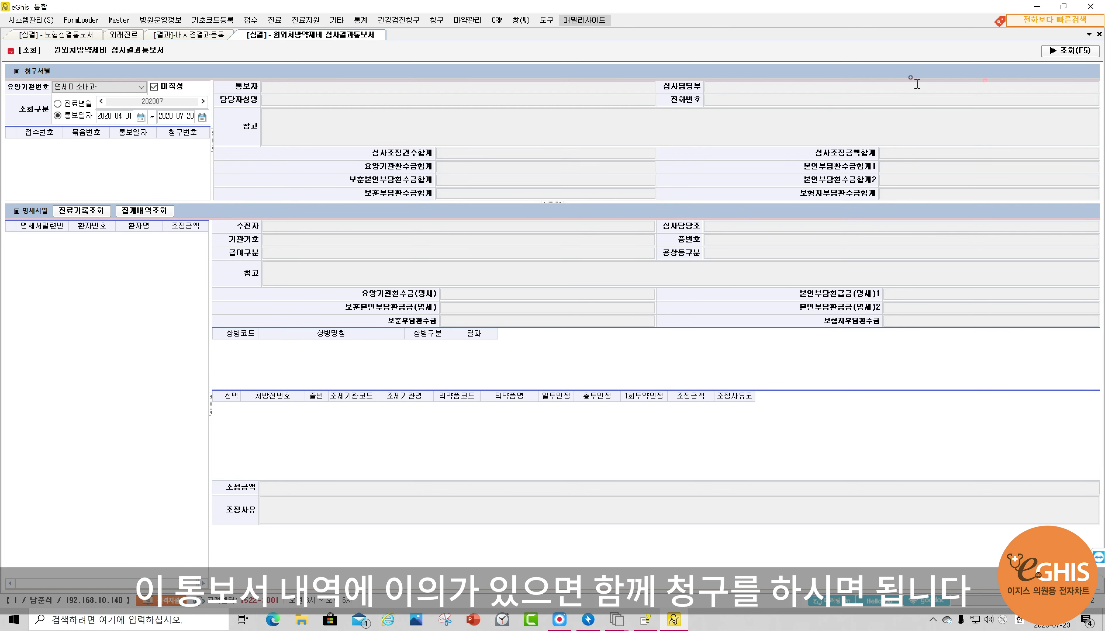
{"action": "left_click", "coordinate": [1070, 52]}
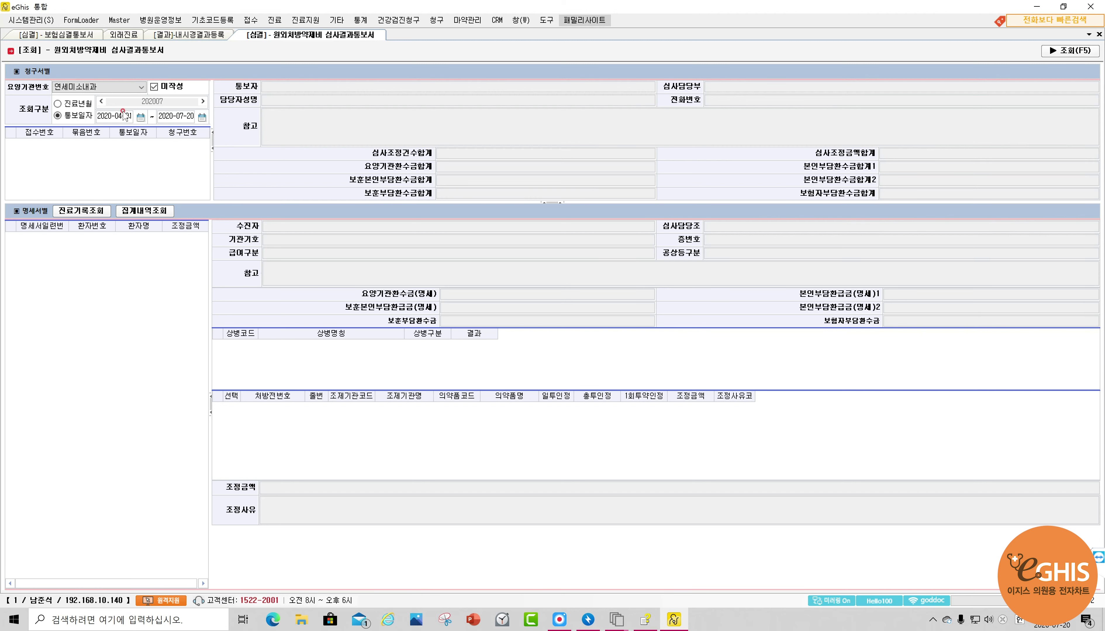
Move the notification start date back to 2019-11-01 and query the drug review notices
{"action": "left_click", "coordinate": [106, 120]}
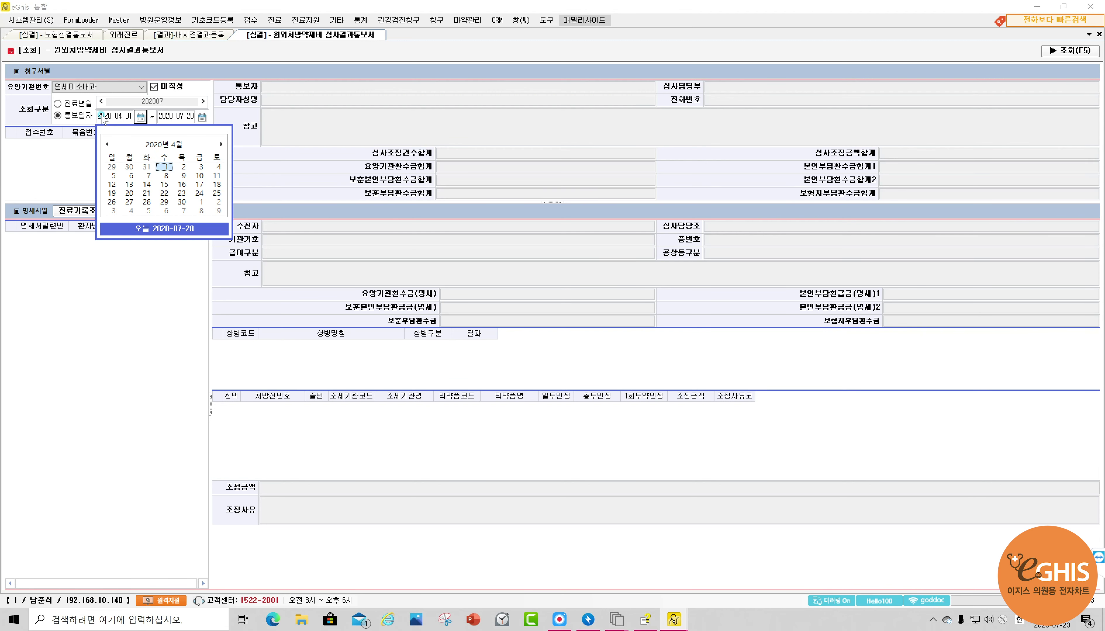
{"action": "left_click", "coordinate": [107, 141]}
{"action": "left_click", "coordinate": [107, 141]}
{"action": "left_click", "coordinate": [107, 142]}
{"action": "left_click", "coordinate": [107, 142]}
{"action": "left_click", "coordinate": [106, 142]}
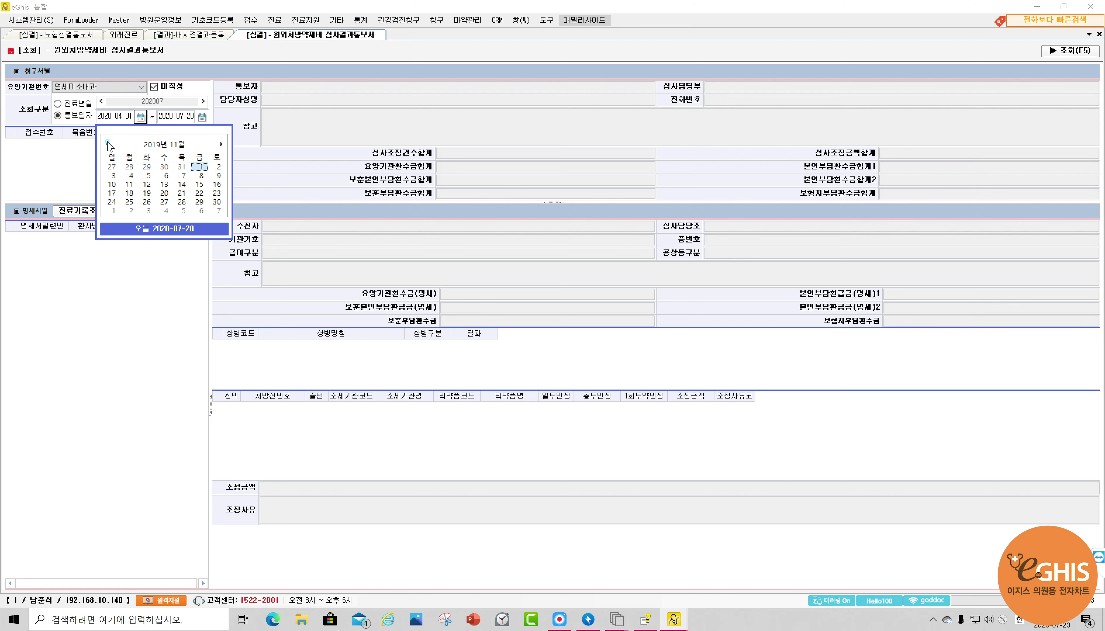
{"action": "left_click", "coordinate": [200, 167]}
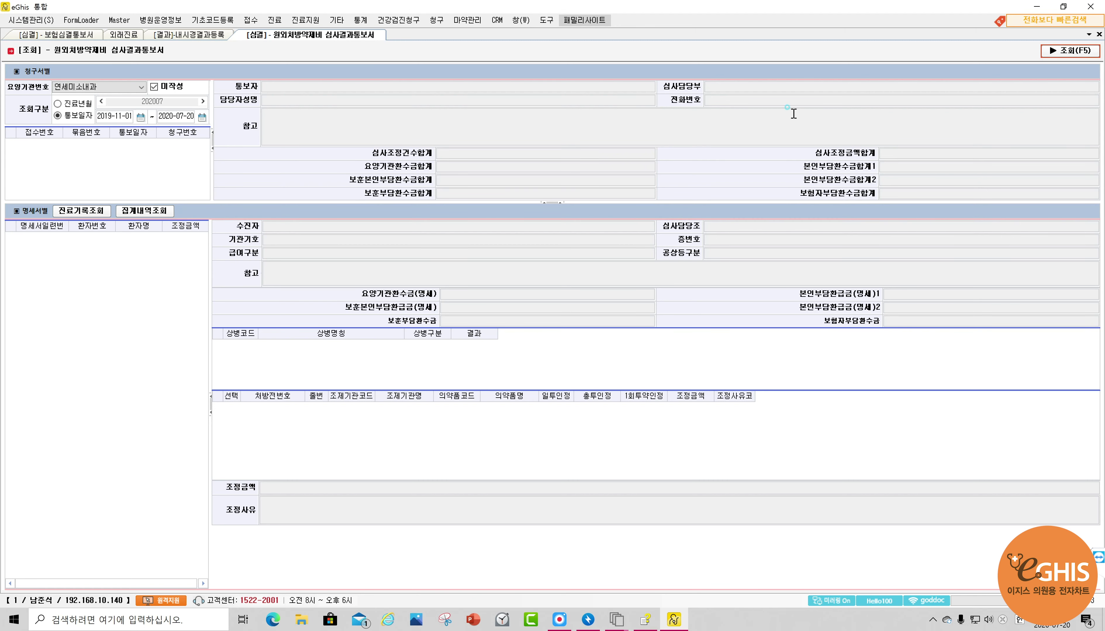
{"action": "left_click", "coordinate": [1061, 50]}
Set the notification start date to 2019-01-01 and query the outpatient drug review notices
{"action": "left_click", "coordinate": [141, 115]}
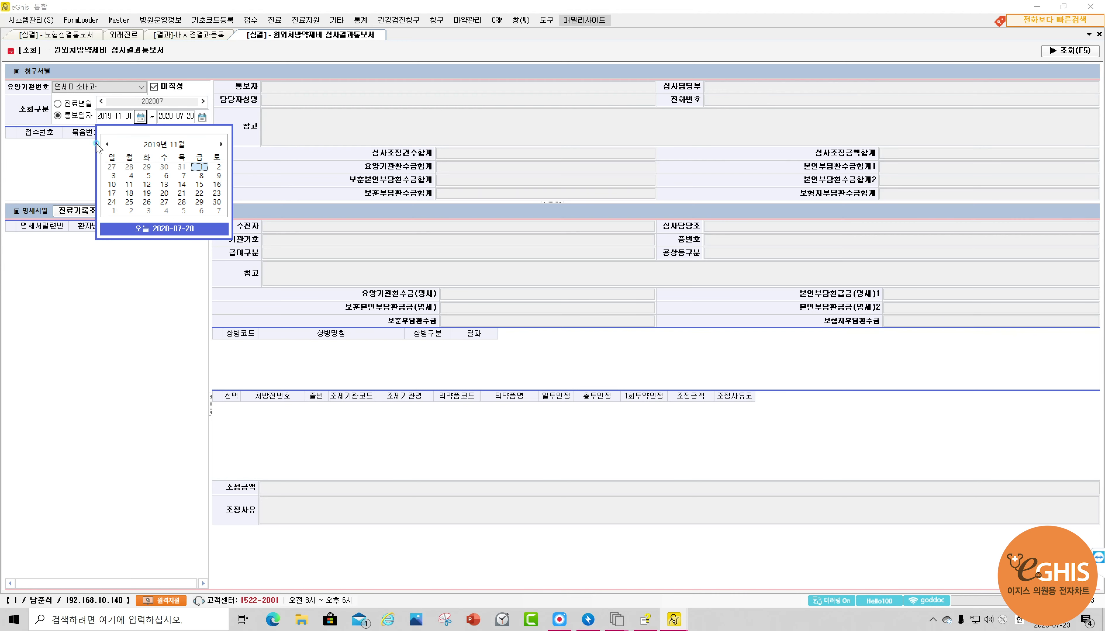
{"action": "left_click", "coordinate": [106, 145]}
{"action": "left_click", "coordinate": [106, 145]}
{"action": "left_click", "coordinate": [106, 145]}
{"action": "left_click", "coordinate": [106, 144]}
{"action": "left_click", "coordinate": [107, 145]}
{"action": "left_click", "coordinate": [106, 144]}
{"action": "left_click", "coordinate": [107, 145]}
{"action": "left_click", "coordinate": [106, 145]}
{"action": "left_click", "coordinate": [107, 145]}
{"action": "left_click", "coordinate": [107, 145]}
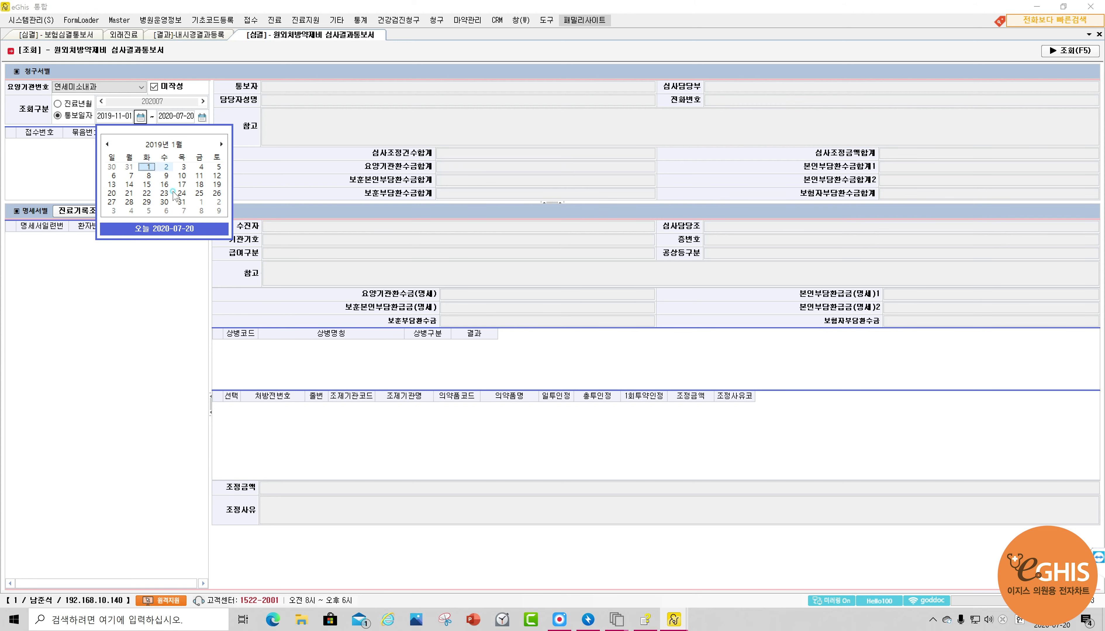
{"action": "left_click", "coordinate": [148, 167]}
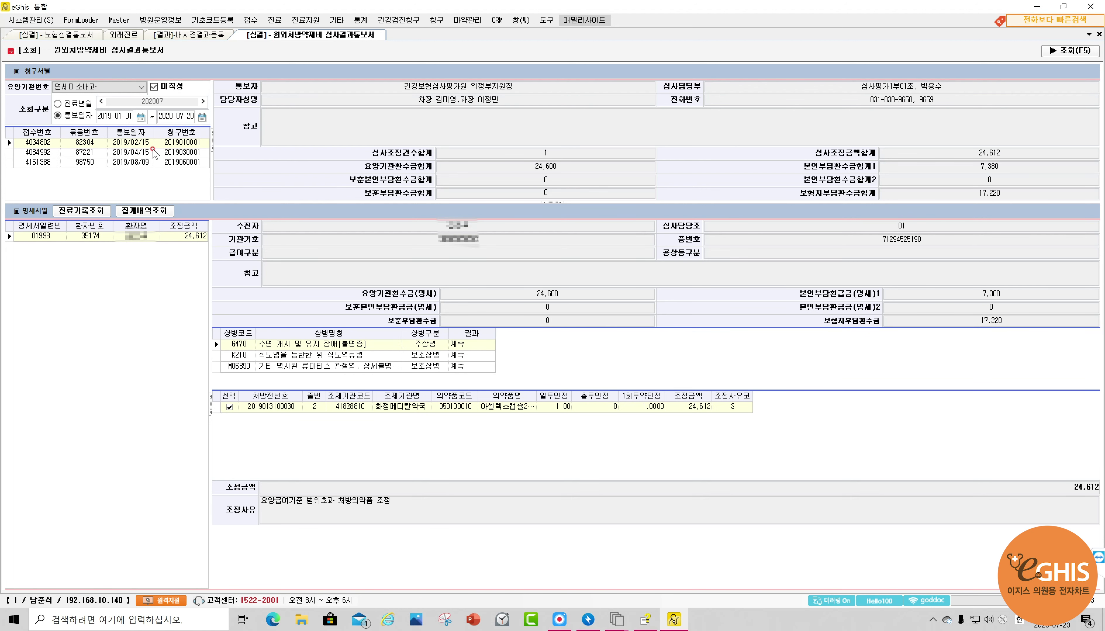
Load the notice dated 2019/08/09 and widen the 의약품명 column to read the adjusted drug
{"action": "left_click", "coordinate": [150, 163]}
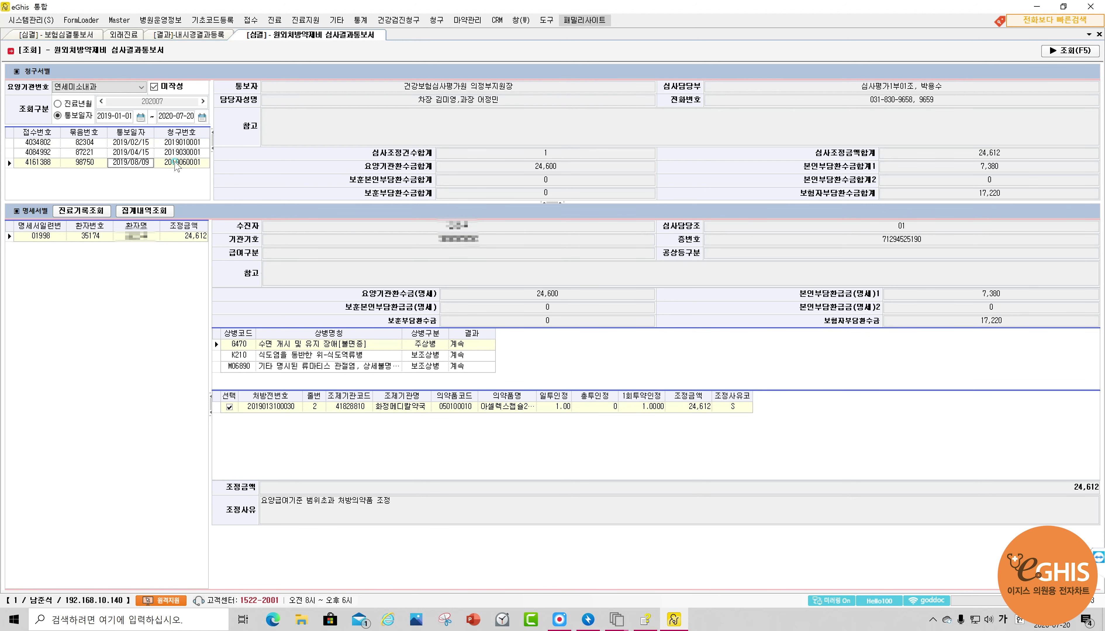
{"action": "left_click", "coordinate": [164, 163]}
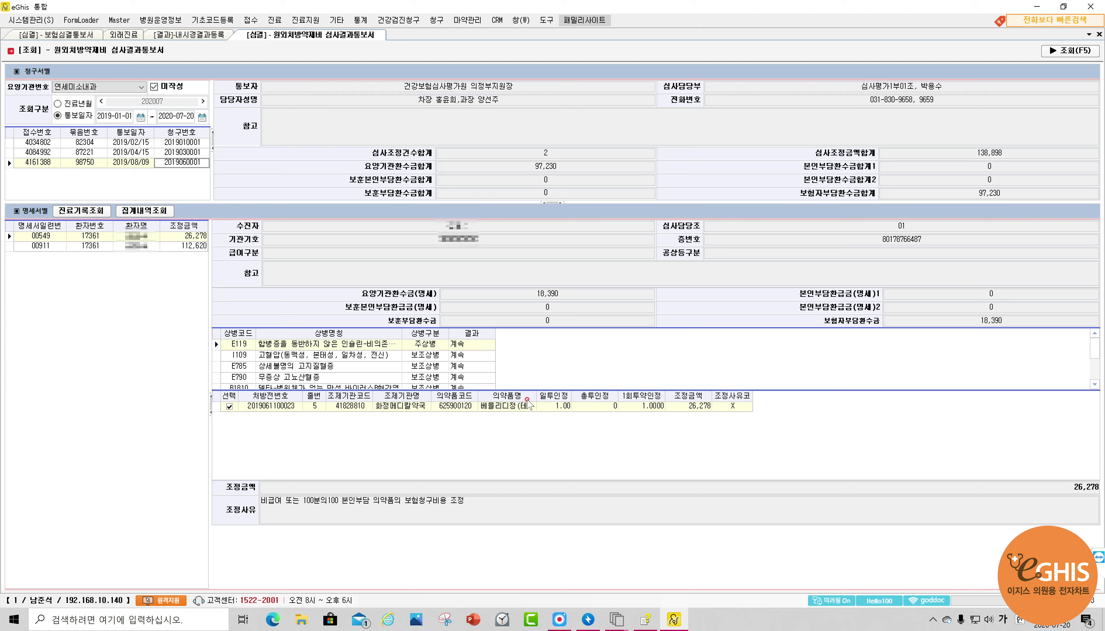
{"action": "left_click", "coordinate": [570, 406]}
{"action": "double_click", "coordinate": [574, 407]}
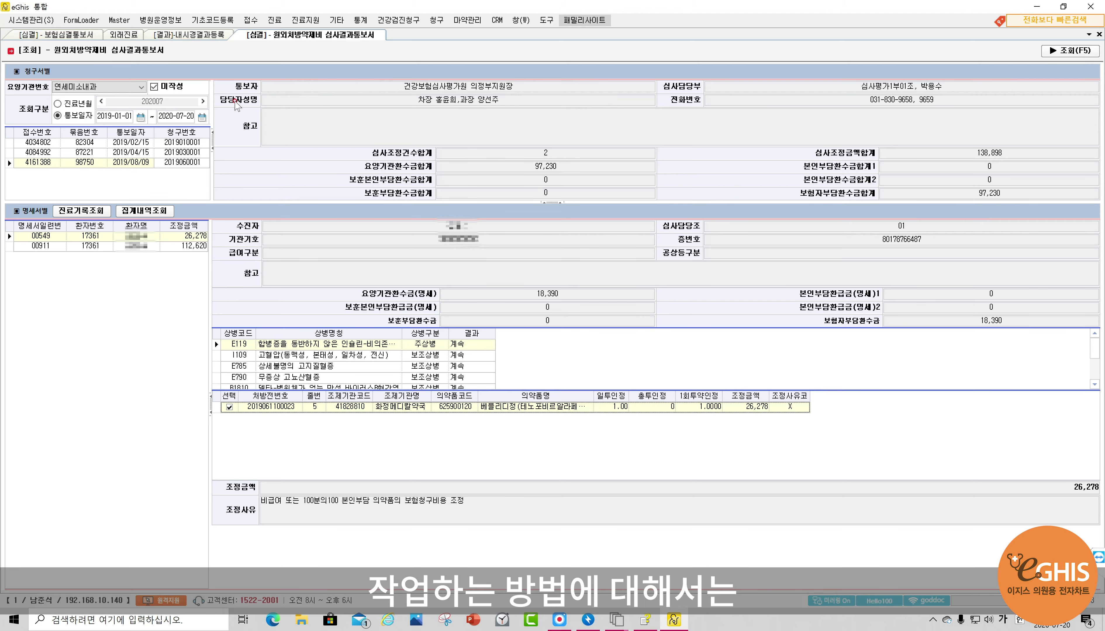
Return to the outpatient chart and review the symptom notes and the colonoscopy-related prescriptions as appeal evidence
{"action": "left_click", "coordinate": [183, 38]}
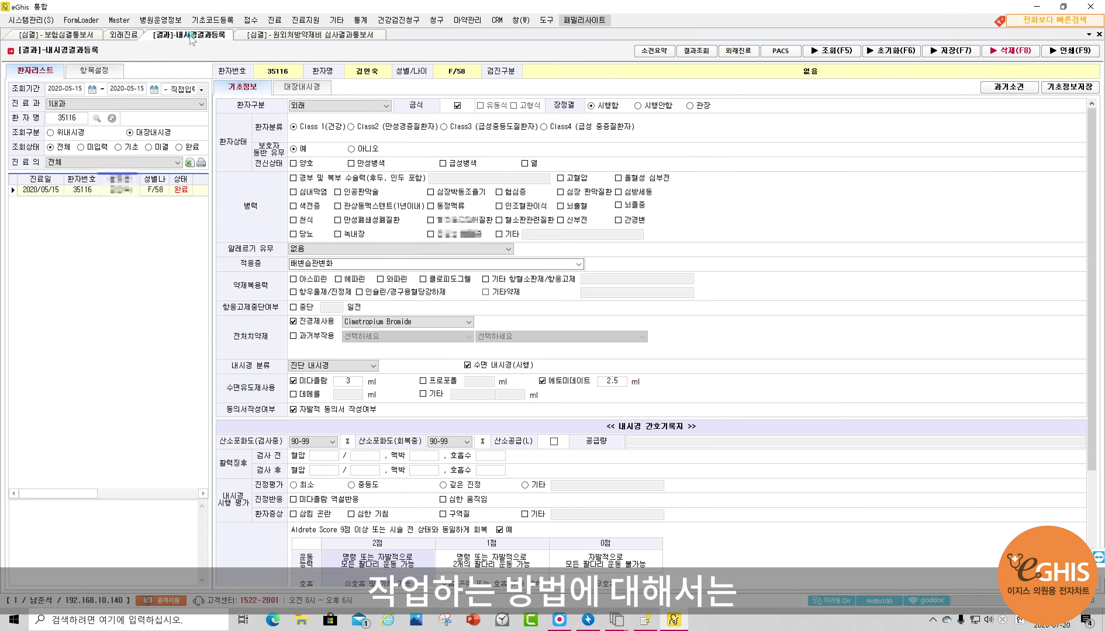
{"action": "left_click", "coordinate": [123, 35]}
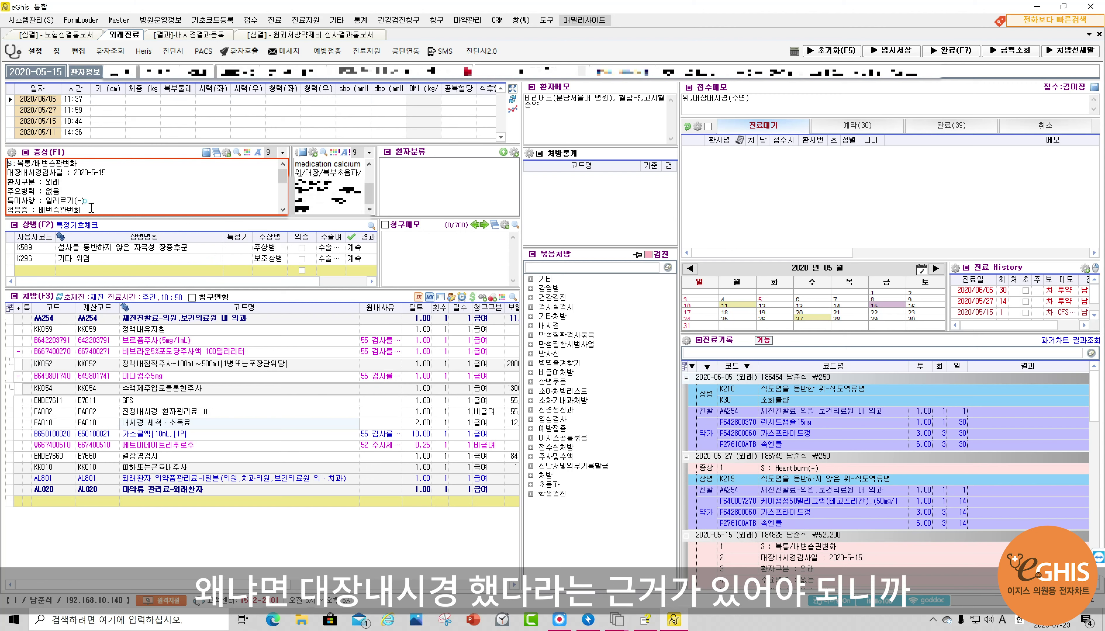
{"action": "scroll", "coordinate": [87, 206], "scroll_direction": "down", "scroll_amount": 1}
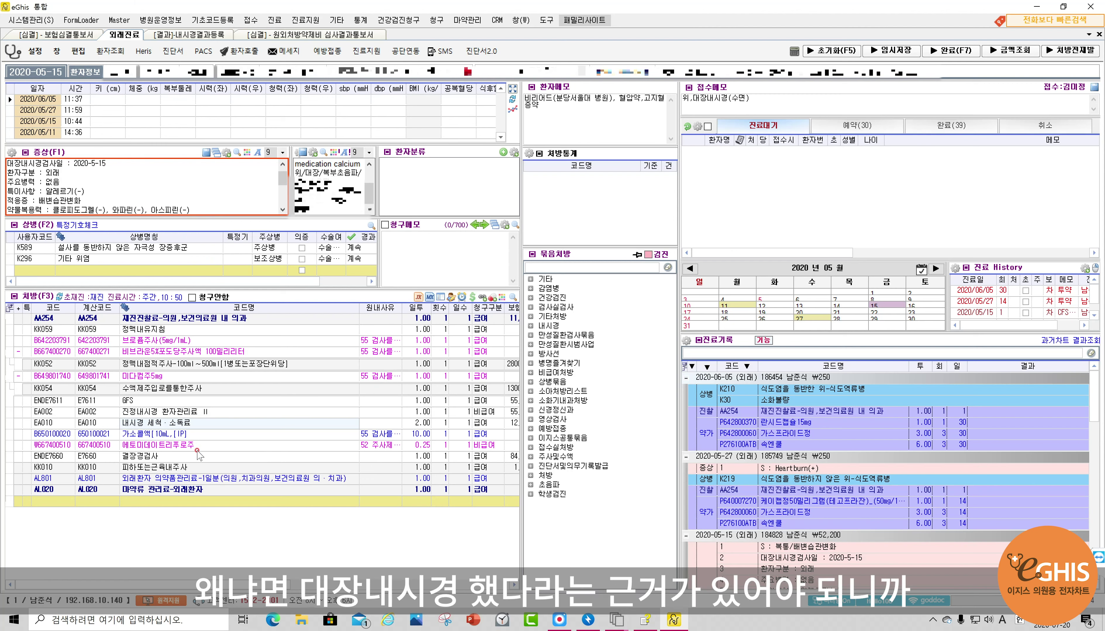
{"action": "left_click", "coordinate": [134, 457]}
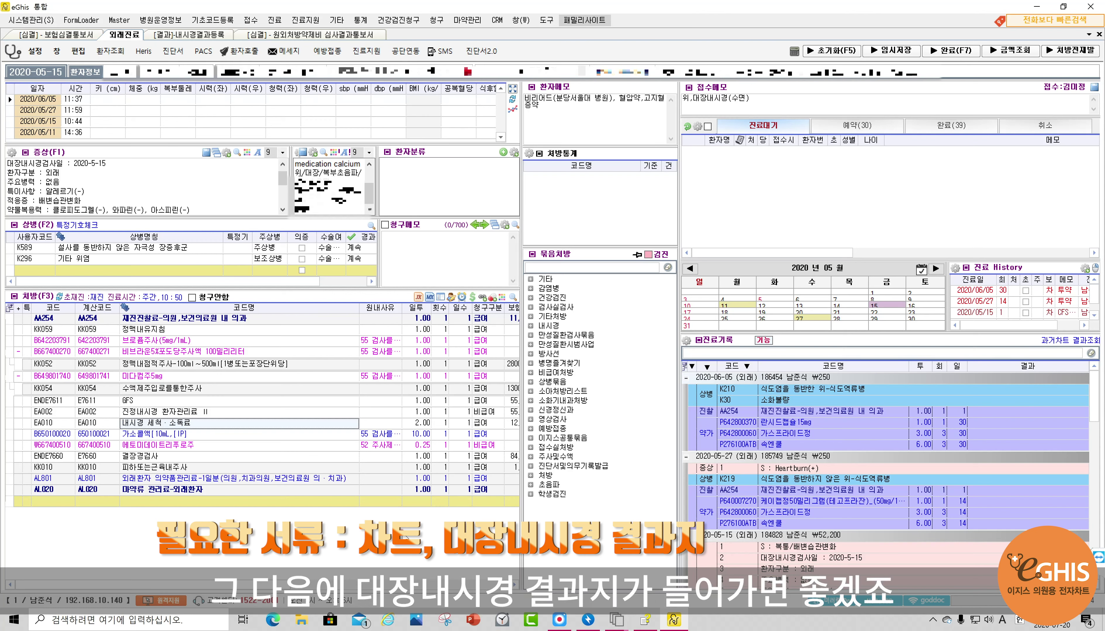
{"action": "left_click", "coordinate": [441, 181]}
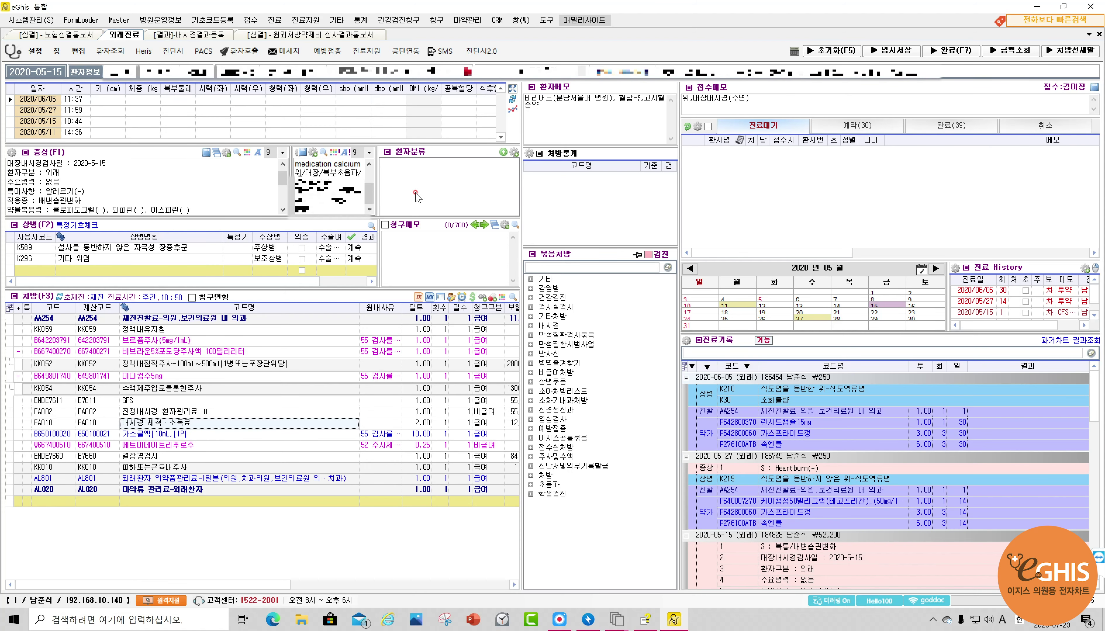
Preview the patient's 대장내시경 결과 기록지 for the 2020/05/15 examination from the endoscopy result registration
{"action": "left_click", "coordinate": [192, 35]}
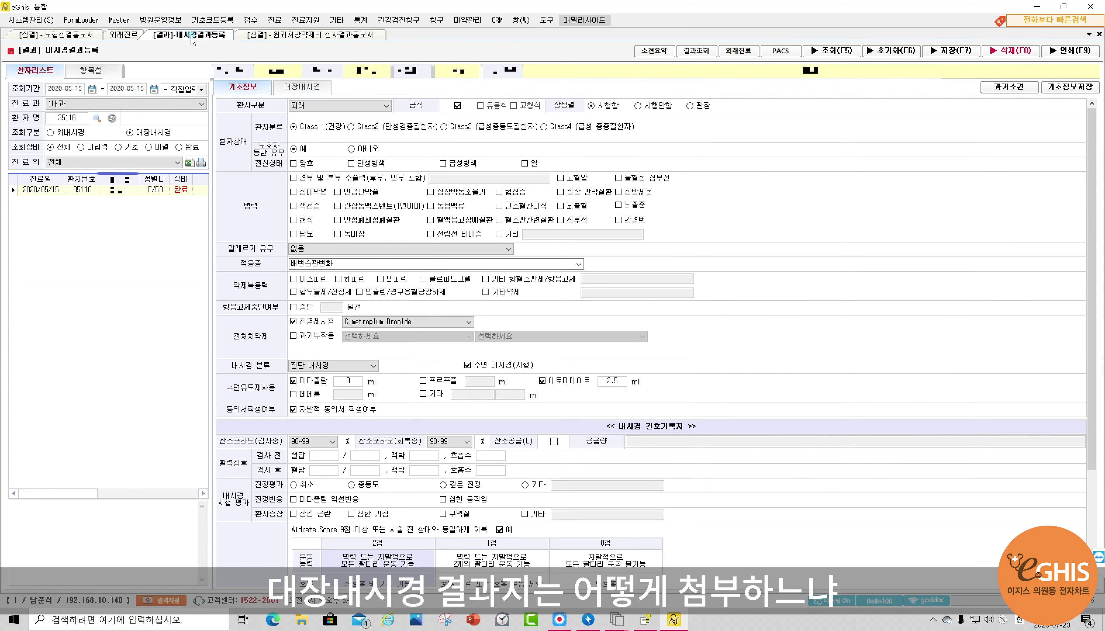
{"action": "left_click", "coordinate": [142, 196]}
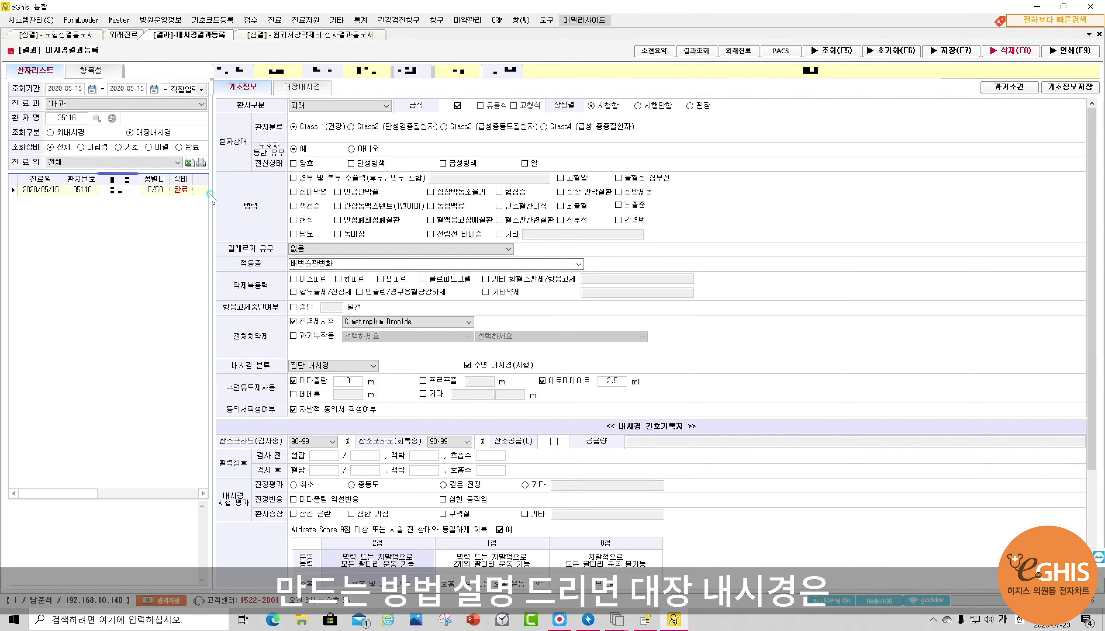
{"action": "left_click", "coordinate": [1070, 51]}
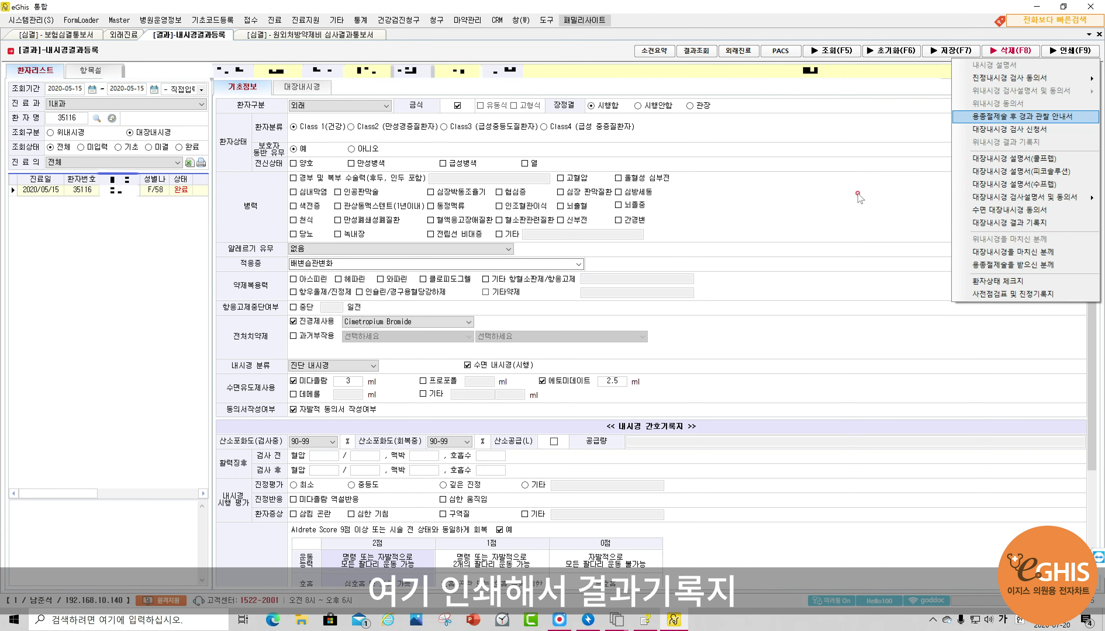
{"action": "left_click", "coordinate": [1004, 222]}
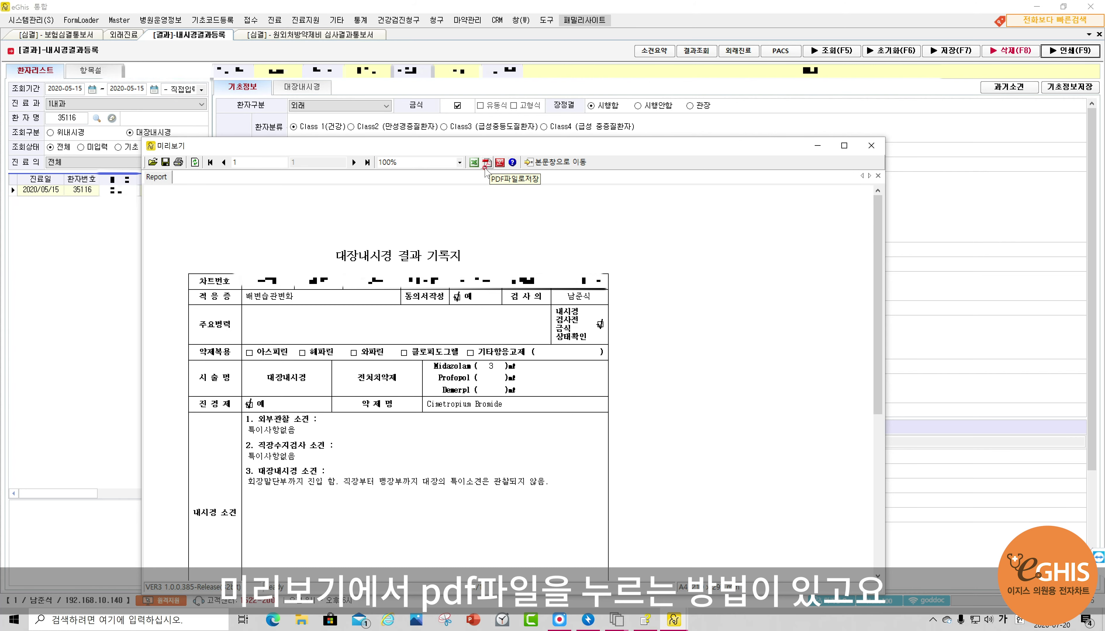
Try to output the colonoscopy result record with Microsoft Print to PDF, cancelling the save and closing the preview
{"action": "left_click", "coordinate": [178, 163]}
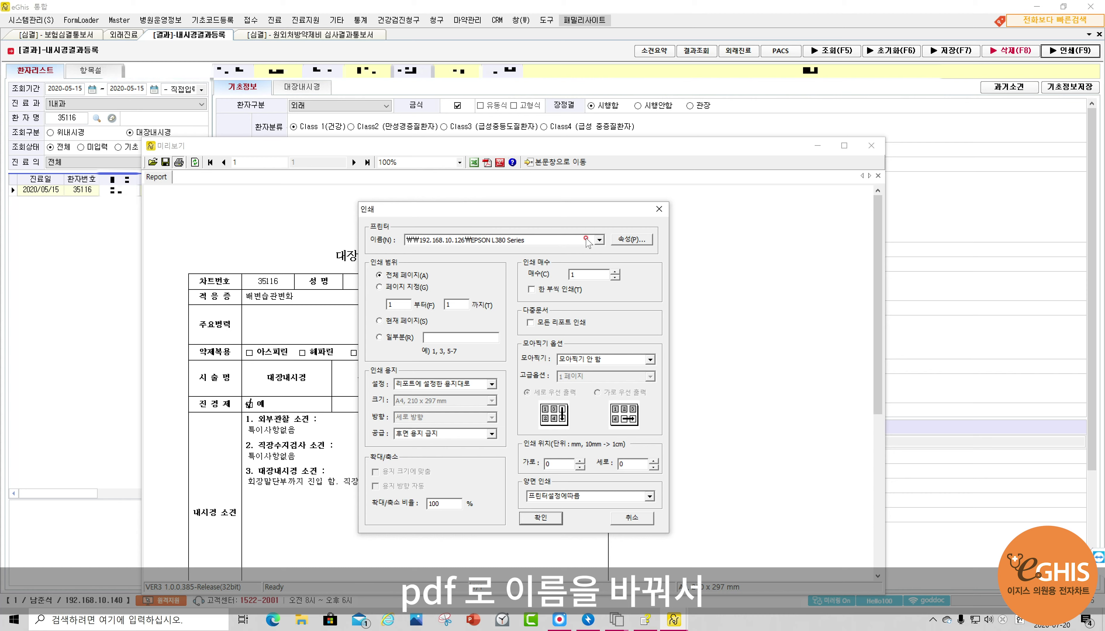
{"action": "left_click", "coordinate": [599, 240]}
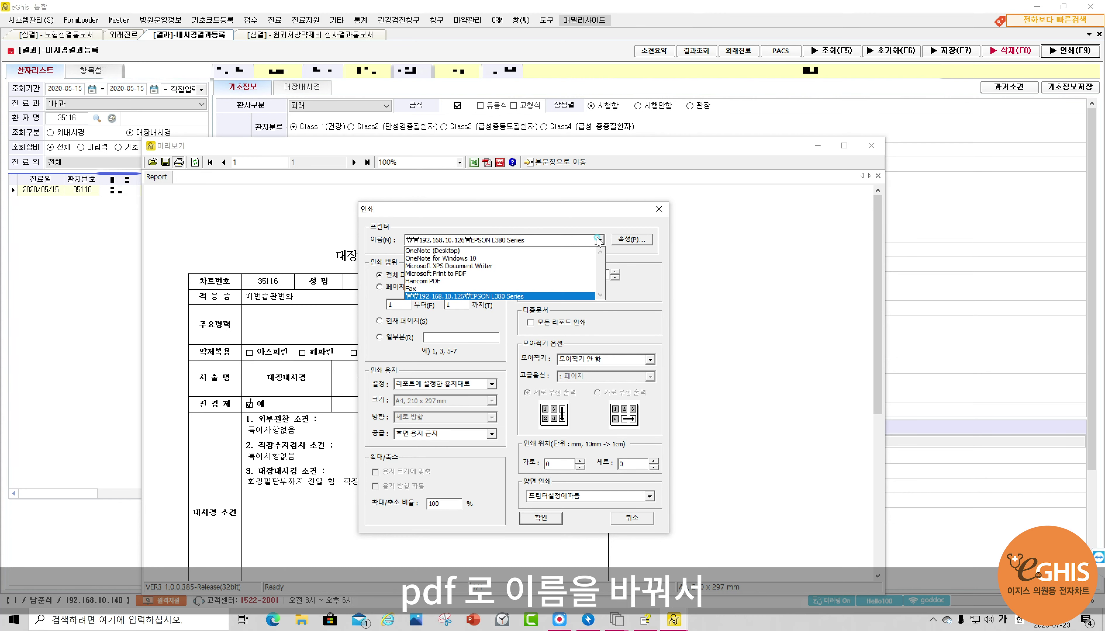
{"action": "left_click", "coordinate": [490, 273]}
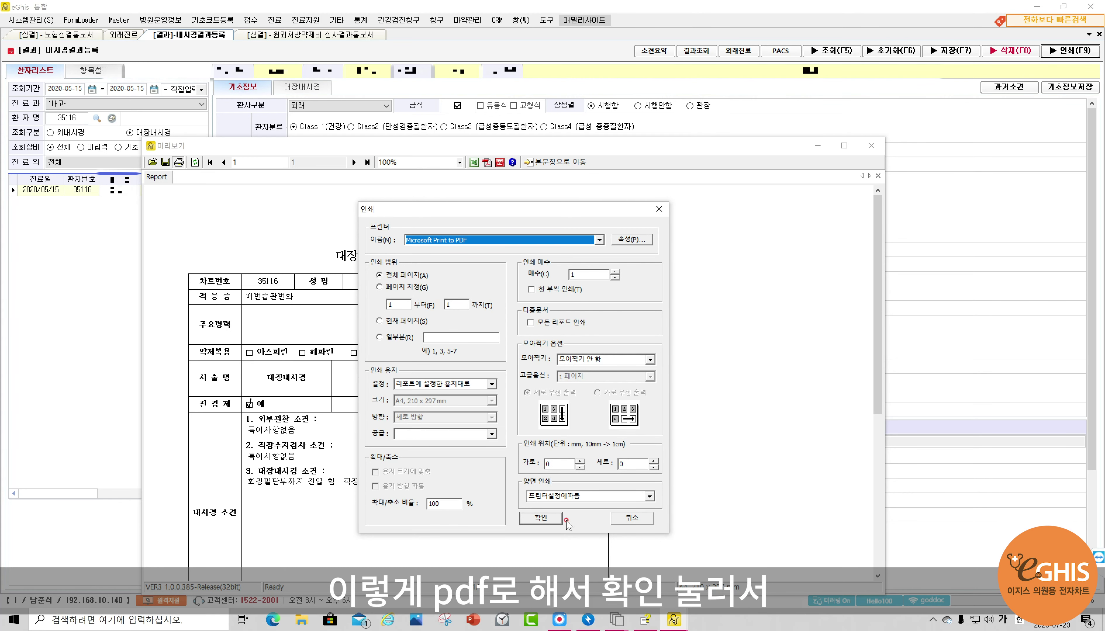
{"action": "left_click", "coordinate": [541, 518]}
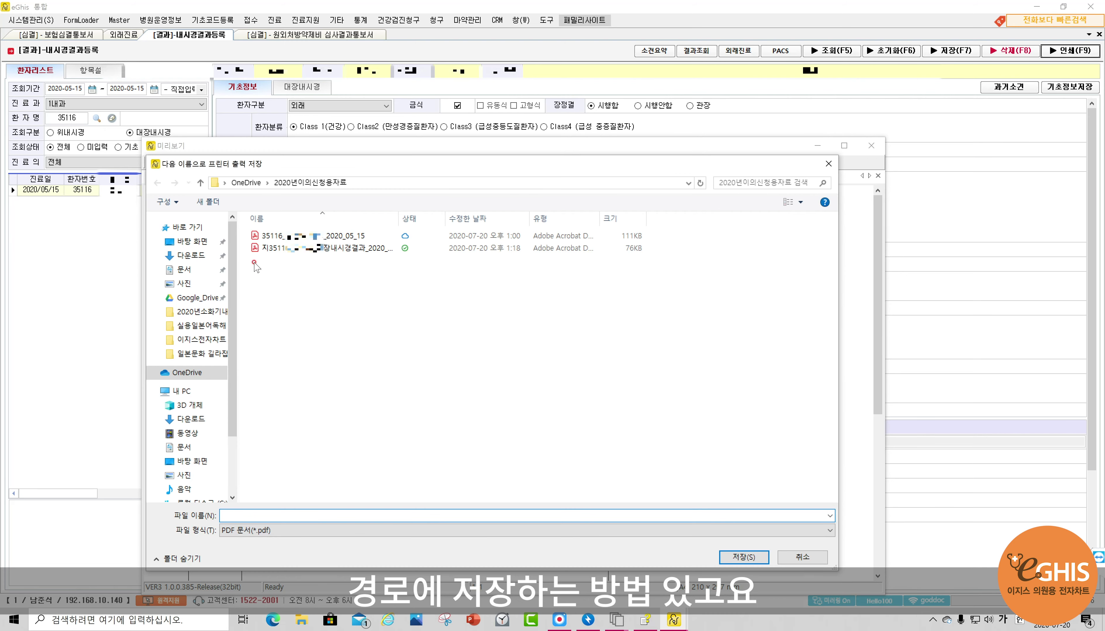
{"action": "left_click", "coordinate": [802, 558]}
{"action": "left_click", "coordinate": [871, 145]}
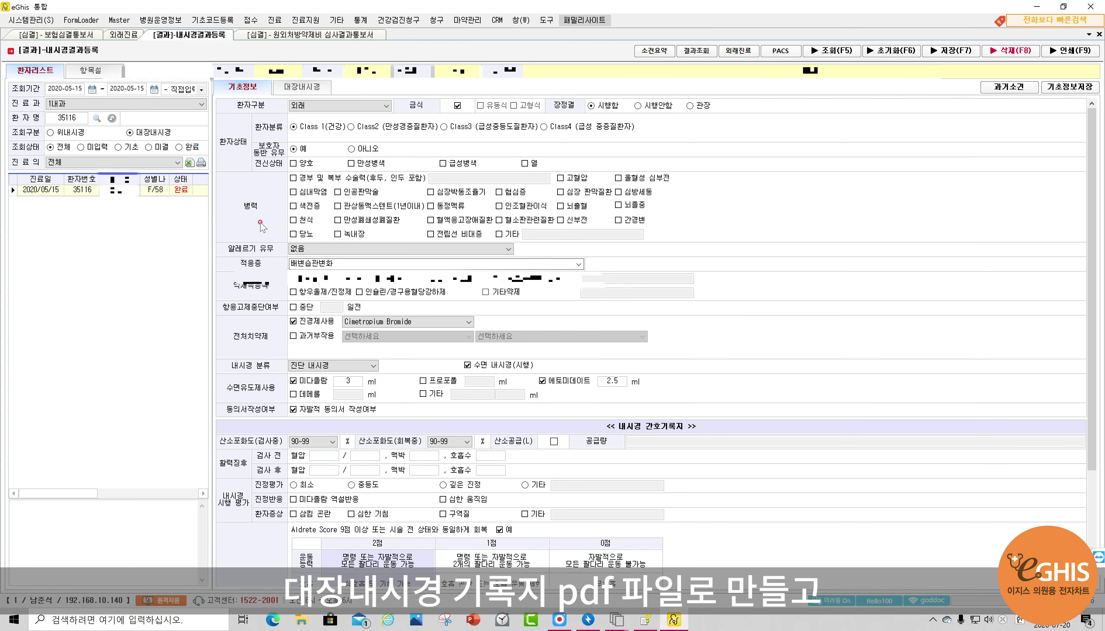
Open the patient's 진료비내역서 from the outpatient chart and preview the payment confirmation for the 2020/05/15 visit
{"action": "left_click", "coordinate": [118, 37]}
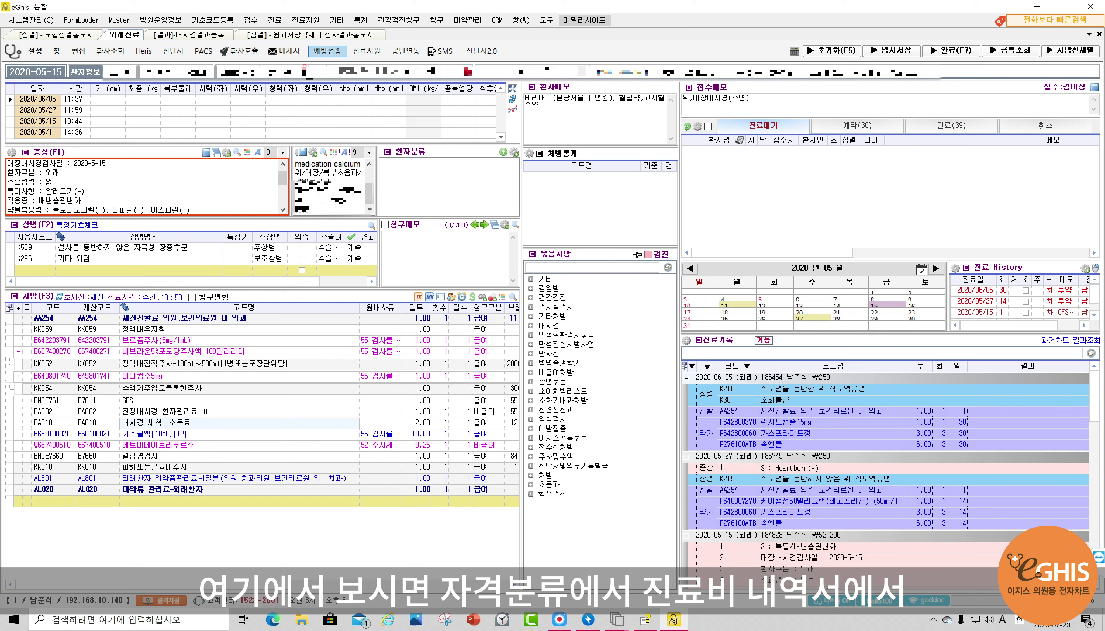
{"action": "left_click", "coordinate": [291, 79]}
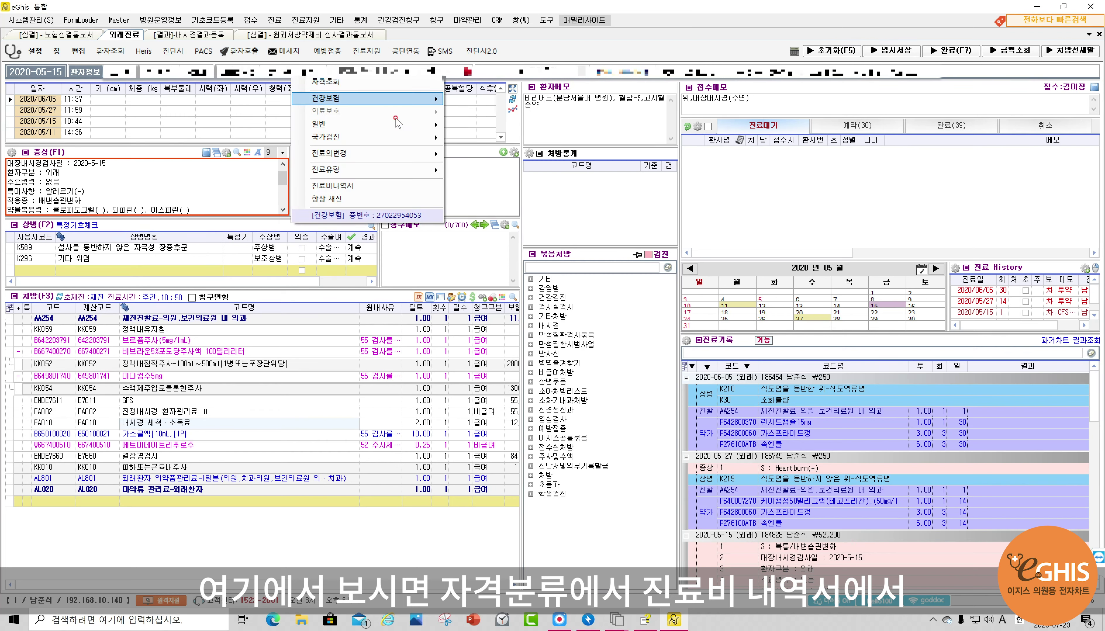
{"action": "left_click", "coordinate": [392, 191]}
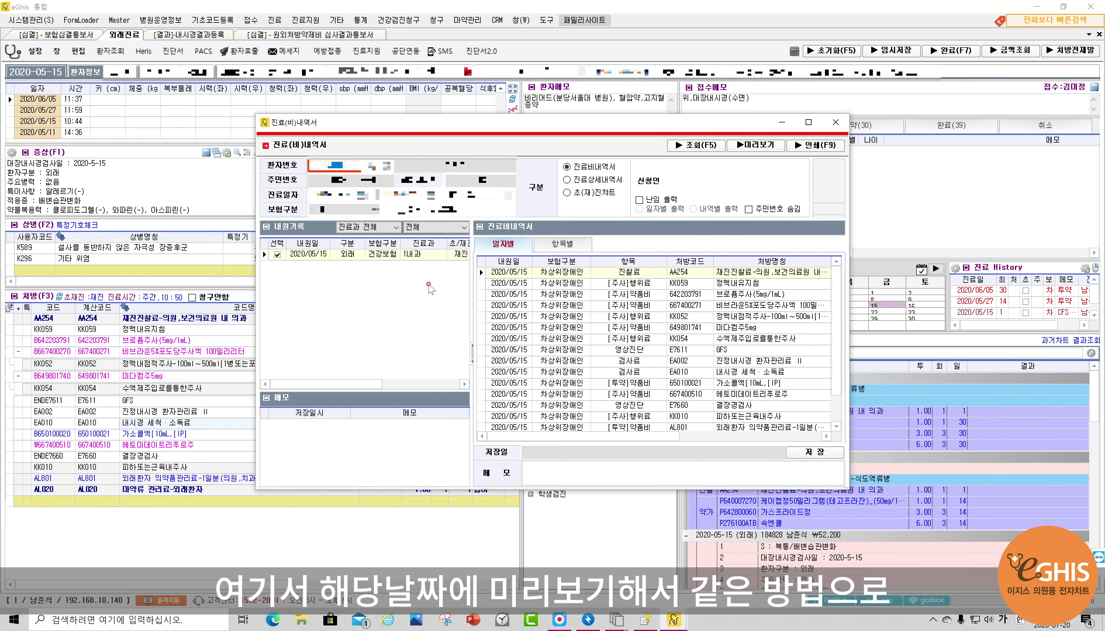
{"action": "left_click", "coordinate": [739, 145]}
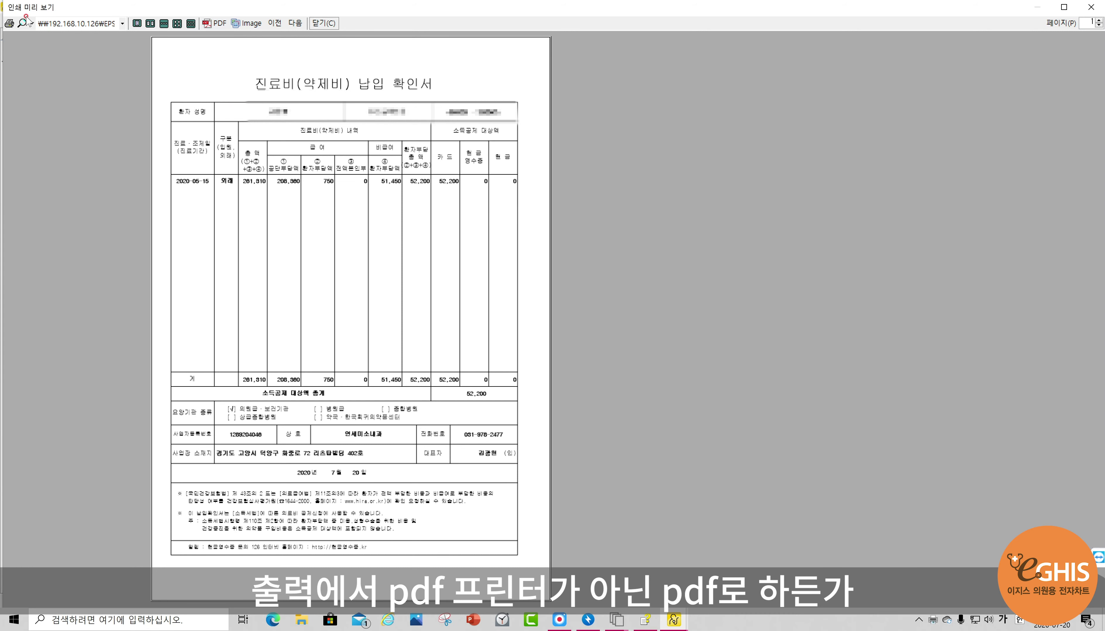
Review the available output printers for the payment confirmation, including the PDF options, and close the preview and the 진료(비)내역서 window
{"action": "left_click", "coordinate": [123, 23]}
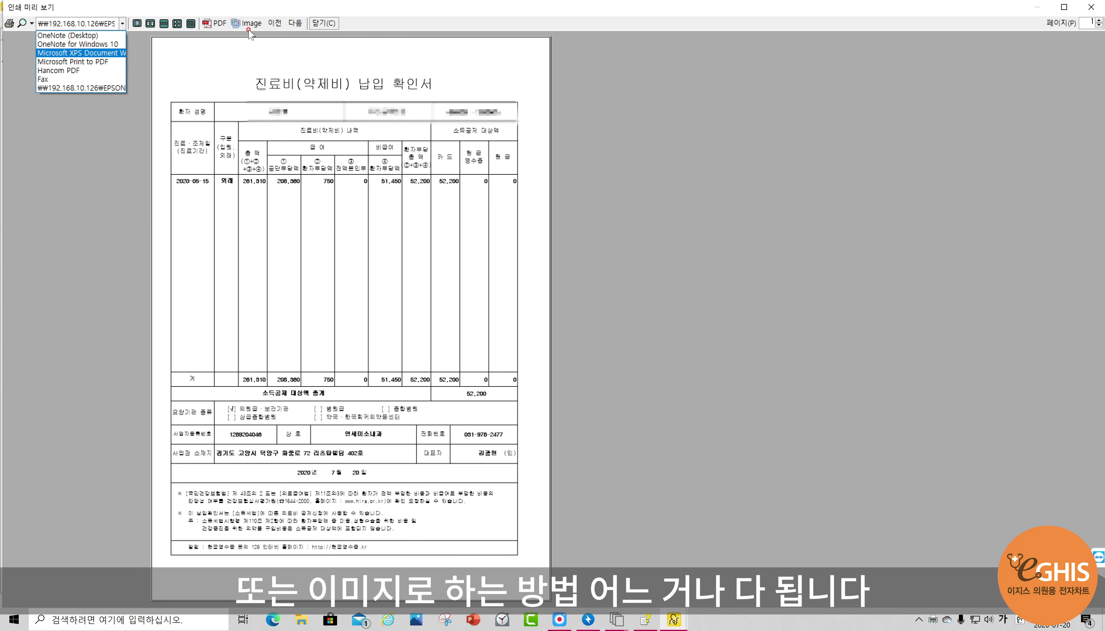
{"action": "left_click", "coordinate": [323, 11]}
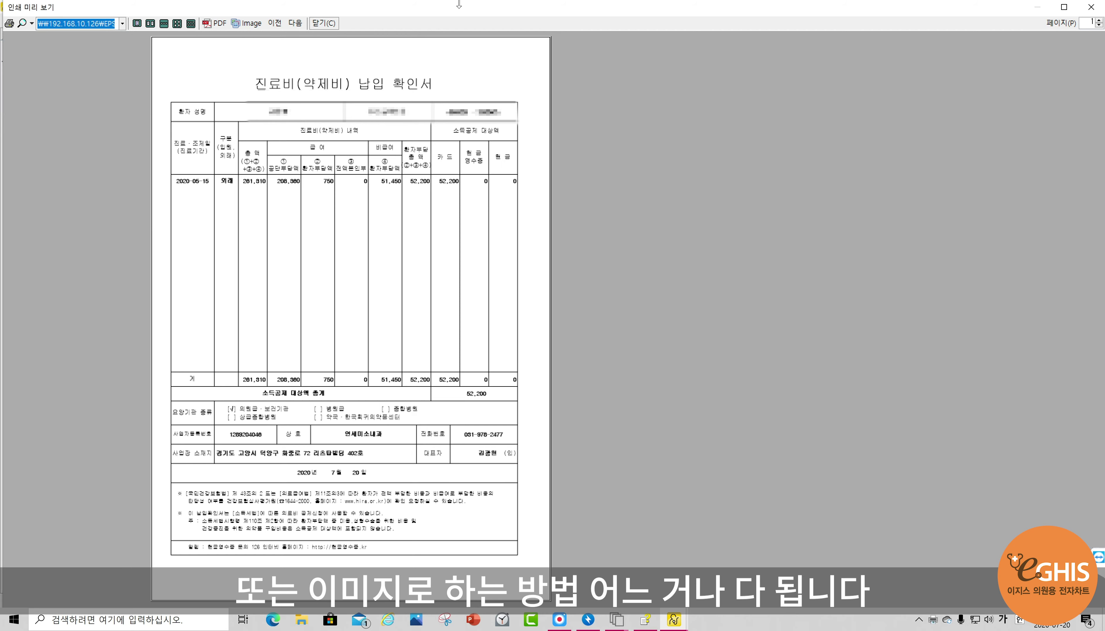
{"action": "left_click", "coordinate": [326, 26]}
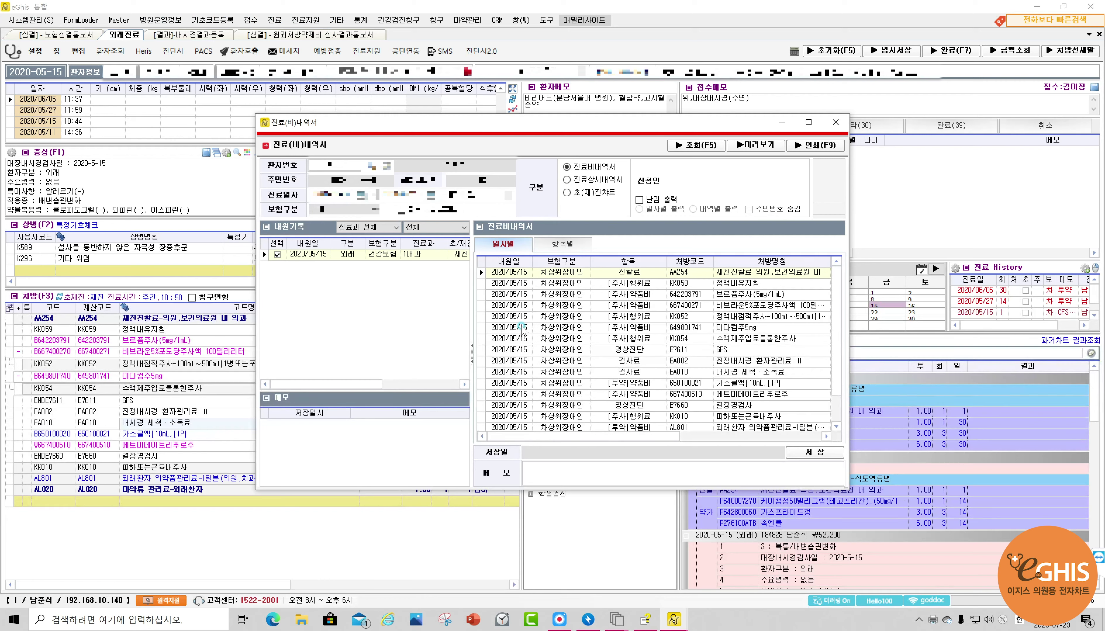
{"action": "left_click", "coordinate": [836, 123]}
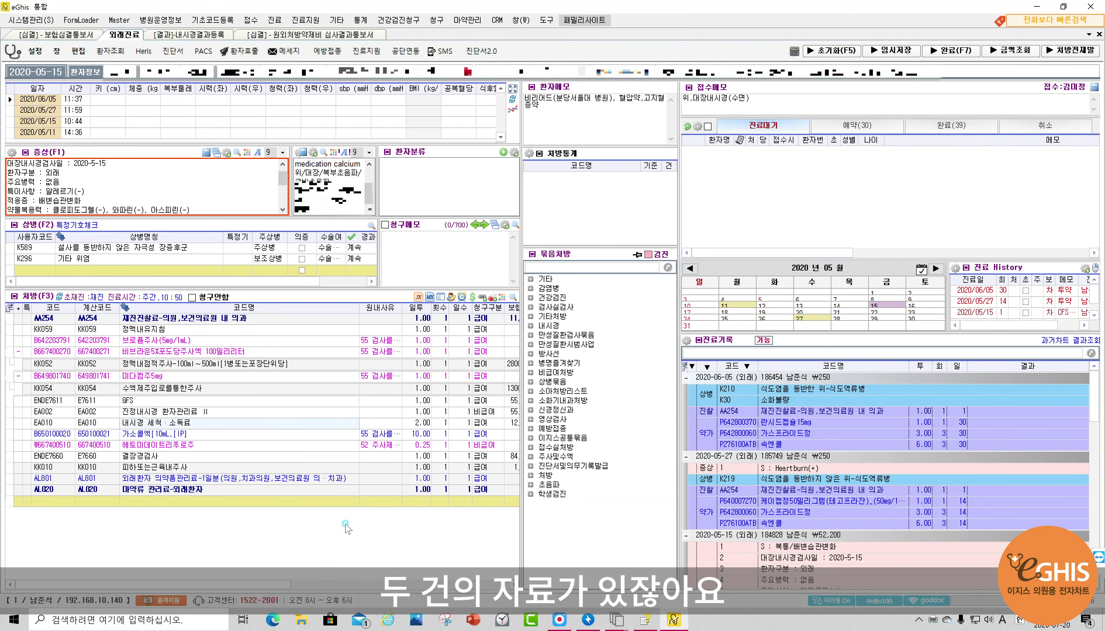
Open the OneDrive folder 2020년이의신청용자료 in File Explorer, check the prepared appeal PDFs, and minimise the window
{"action": "left_click", "coordinate": [310, 622]}
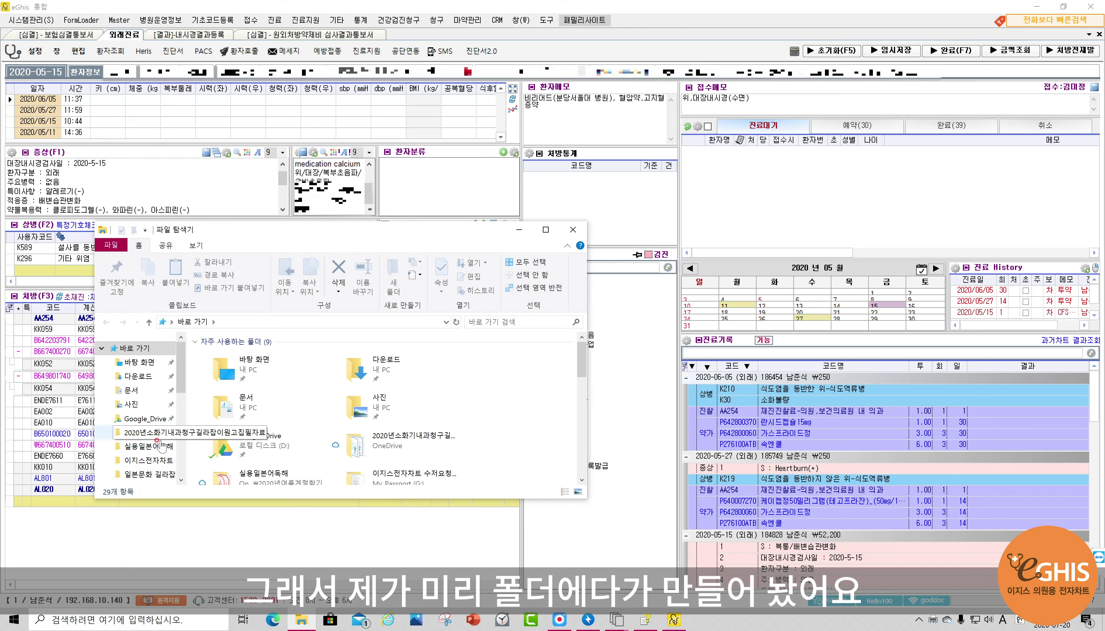
{"action": "scroll", "coordinate": [152, 390], "scroll_direction": "down", "scroll_amount": 3}
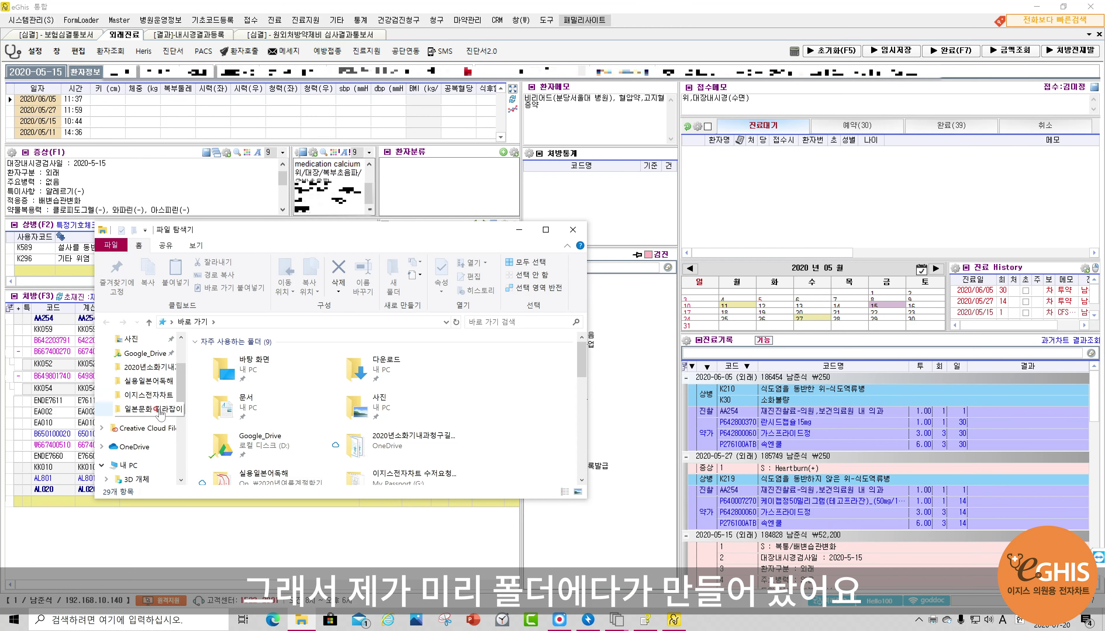
{"action": "scroll", "coordinate": [149, 390], "scroll_direction": "down", "scroll_amount": 2}
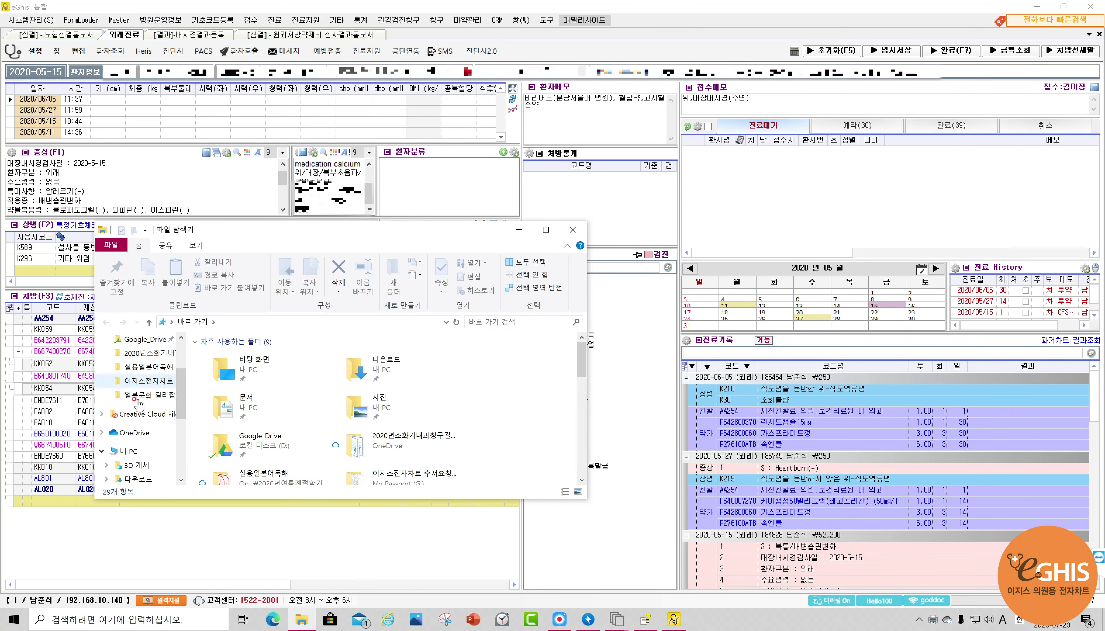
{"action": "left_click", "coordinate": [140, 392]}
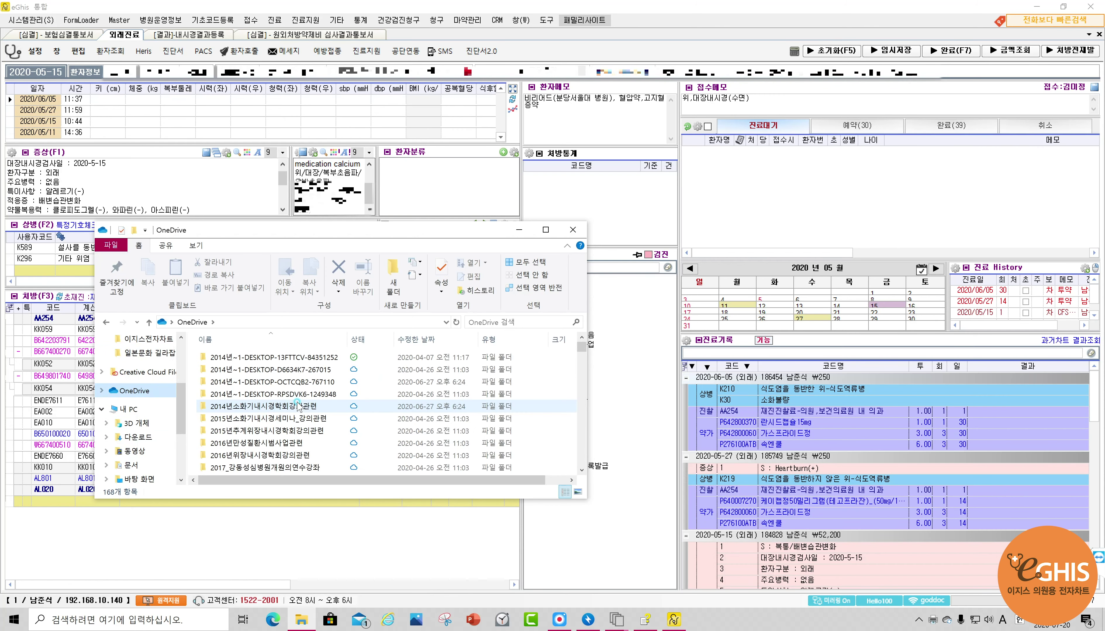
{"action": "scroll", "coordinate": [278, 416], "scroll_direction": "down", "scroll_amount": 3}
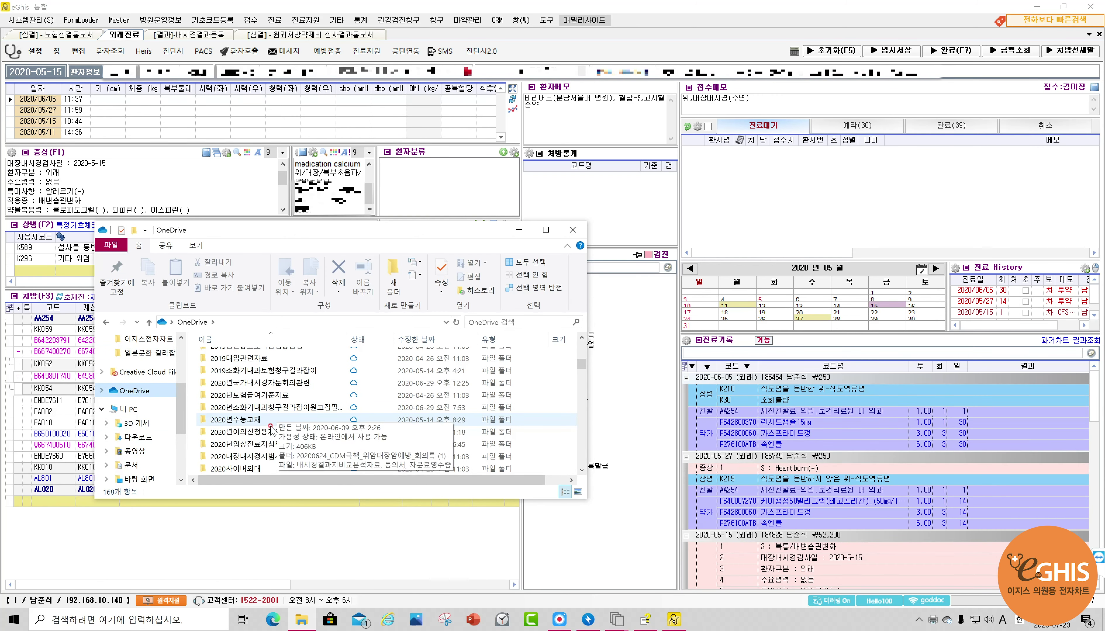
{"action": "scroll", "coordinate": [265, 392], "scroll_direction": "up", "scroll_amount": 2}
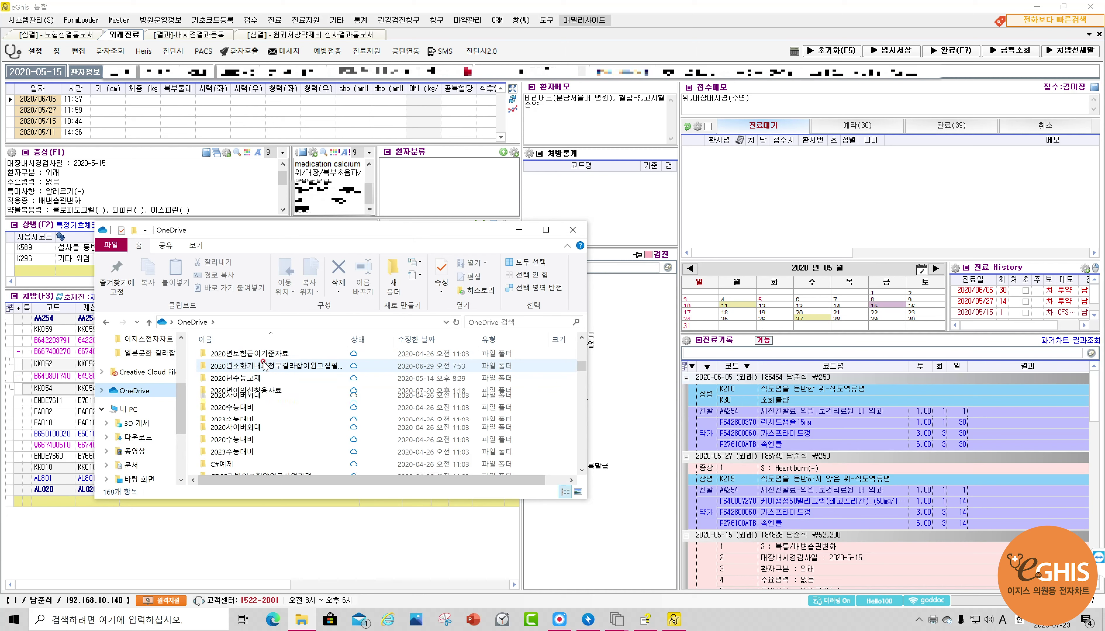
{"action": "left_click", "coordinate": [268, 431]}
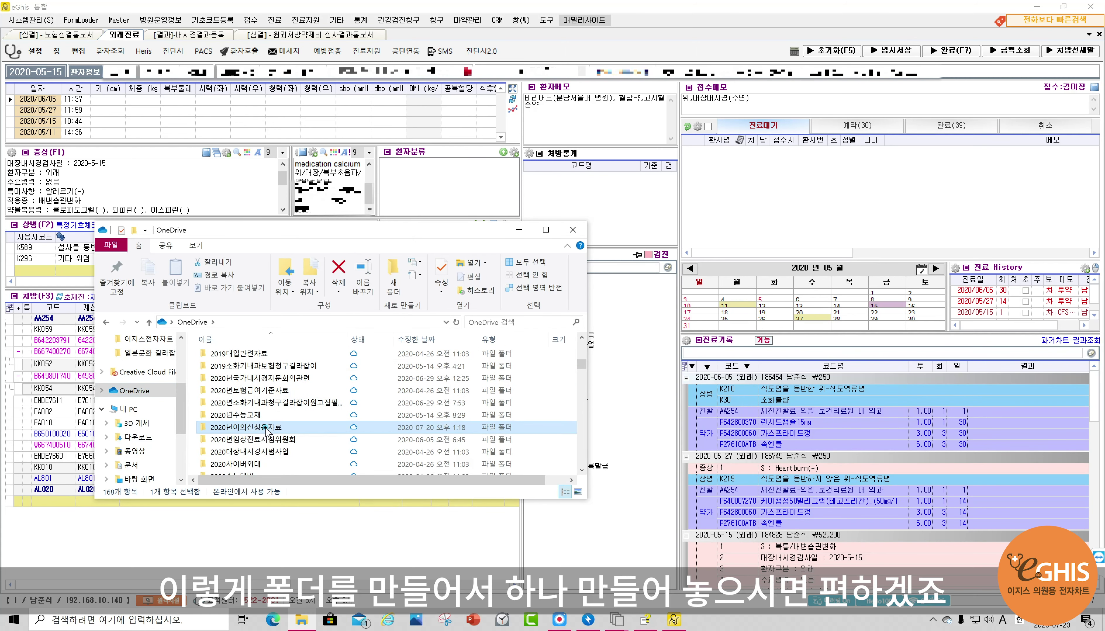
{"action": "double_click", "coordinate": [268, 430]}
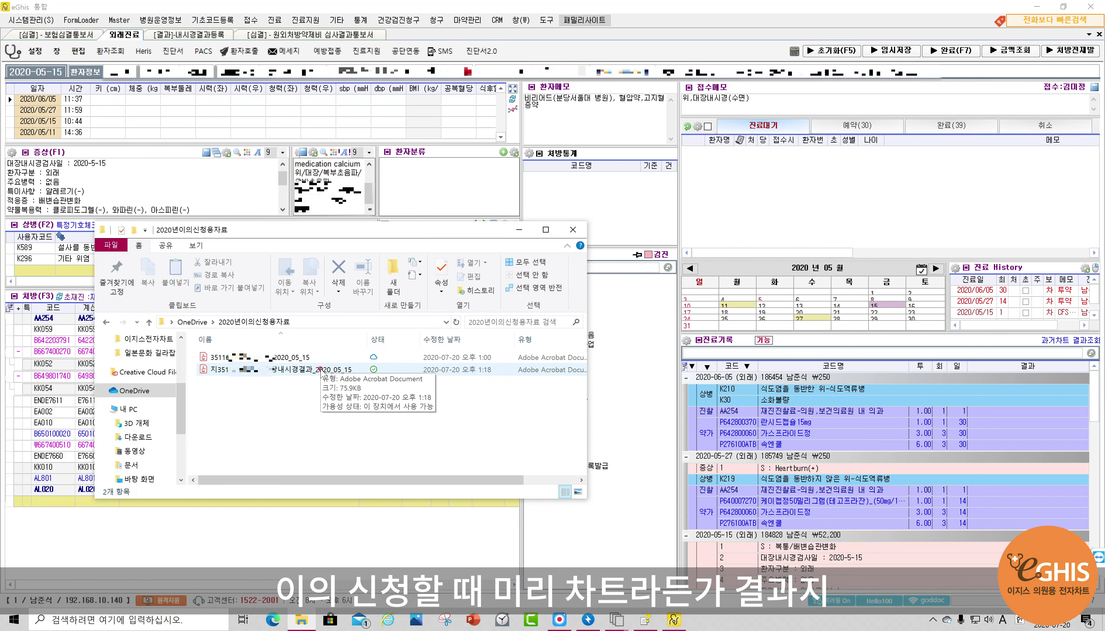
{"action": "left_click", "coordinate": [518, 231]}
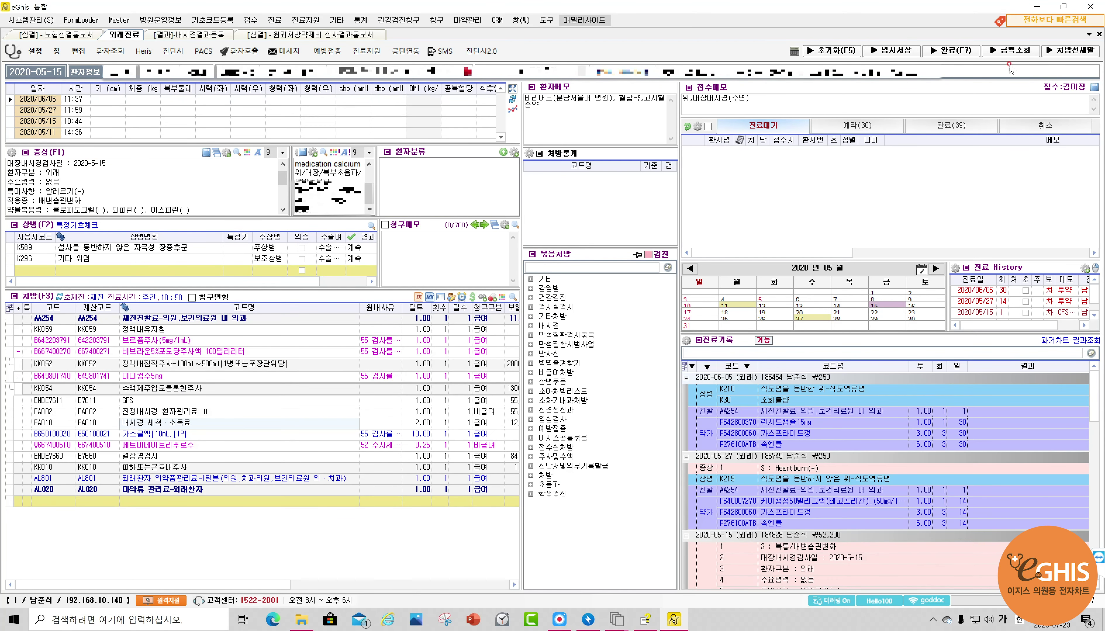
Minimise eGhis, launch the 이의신청(재심사조정청구) program from the desktop, and start 자료구축 for 건강보험(의료급여)
{"action": "left_click", "coordinate": [1037, 6]}
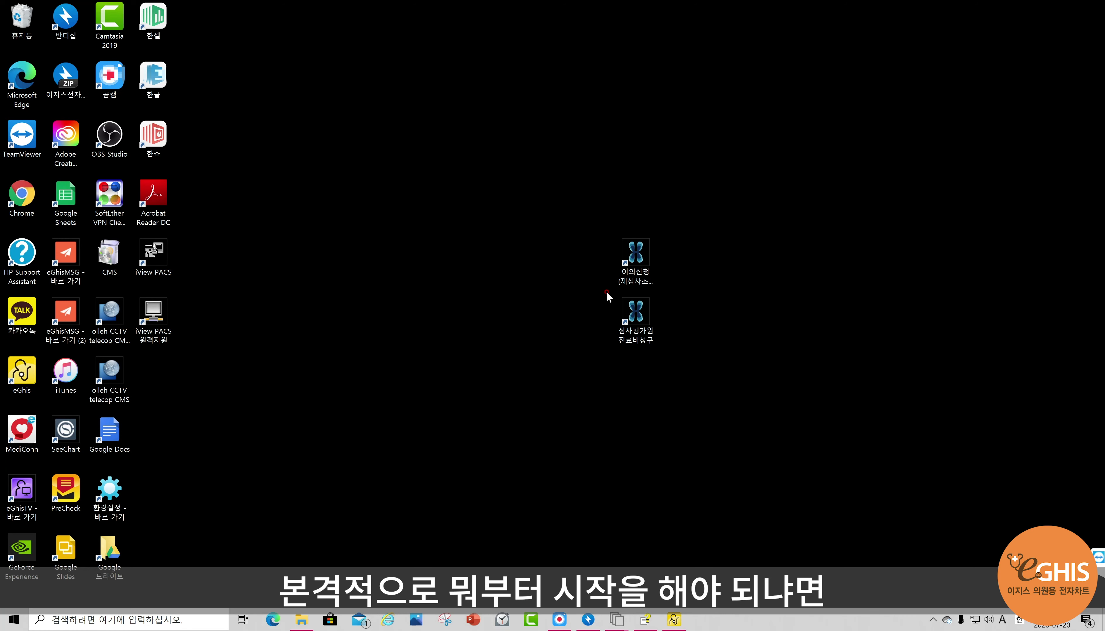
{"action": "left_click", "coordinate": [634, 272]}
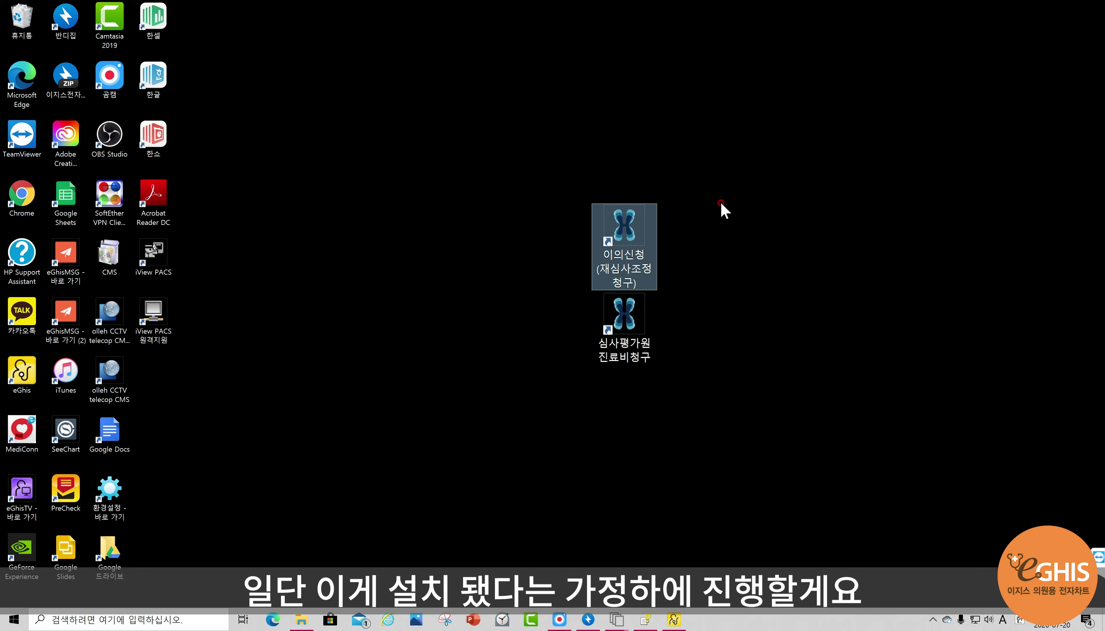
{"action": "double_click", "coordinate": [639, 256]}
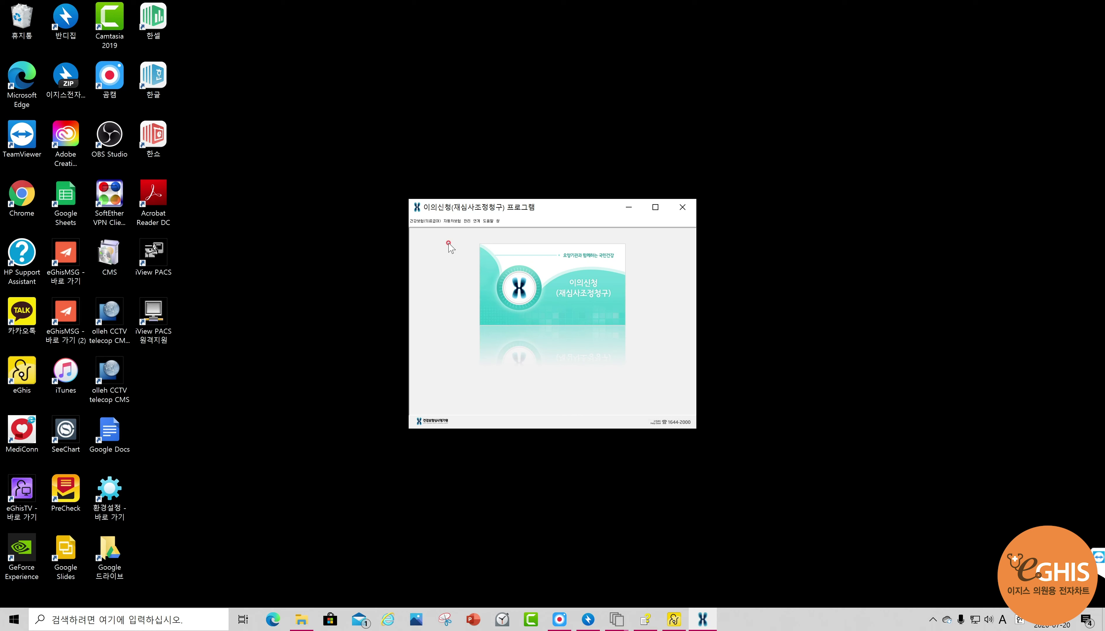
{"action": "left_click", "coordinate": [295, 192]}
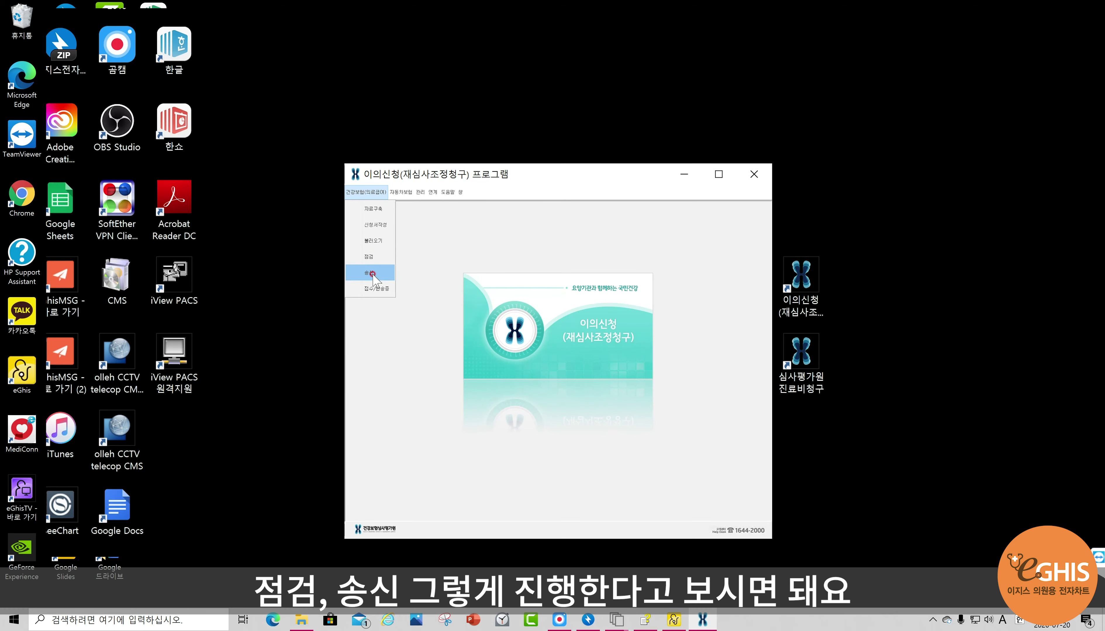
{"action": "left_click", "coordinate": [373, 210]}
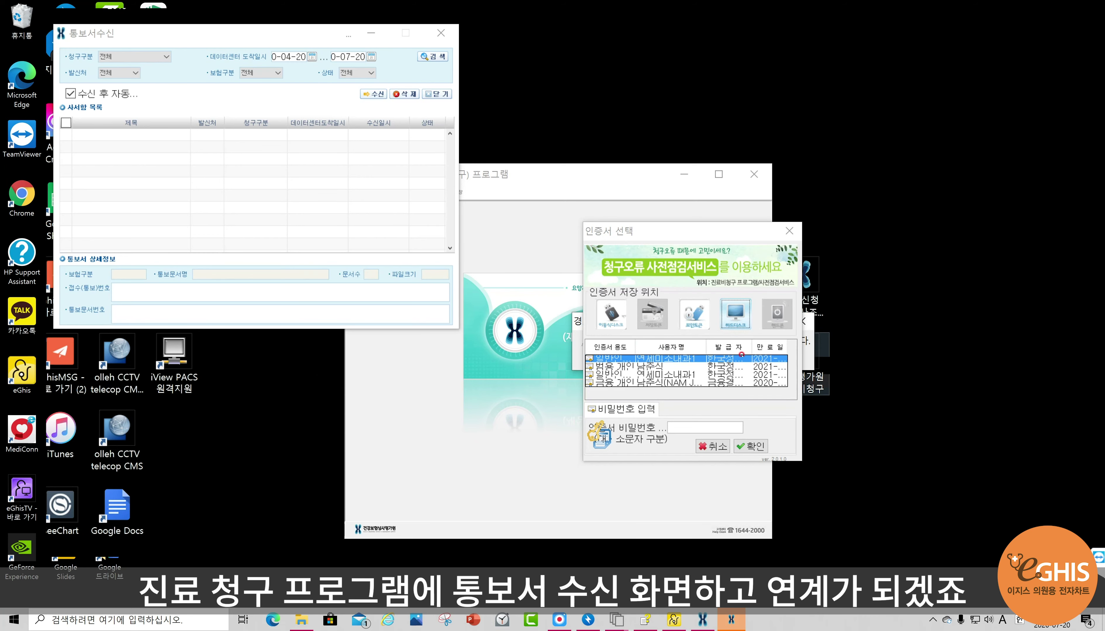
Authenticate with the clinic's certificate in the third row by entering the certificate password, and acknowledge the reminder about building the data
{"action": "left_click", "coordinate": [674, 375]}
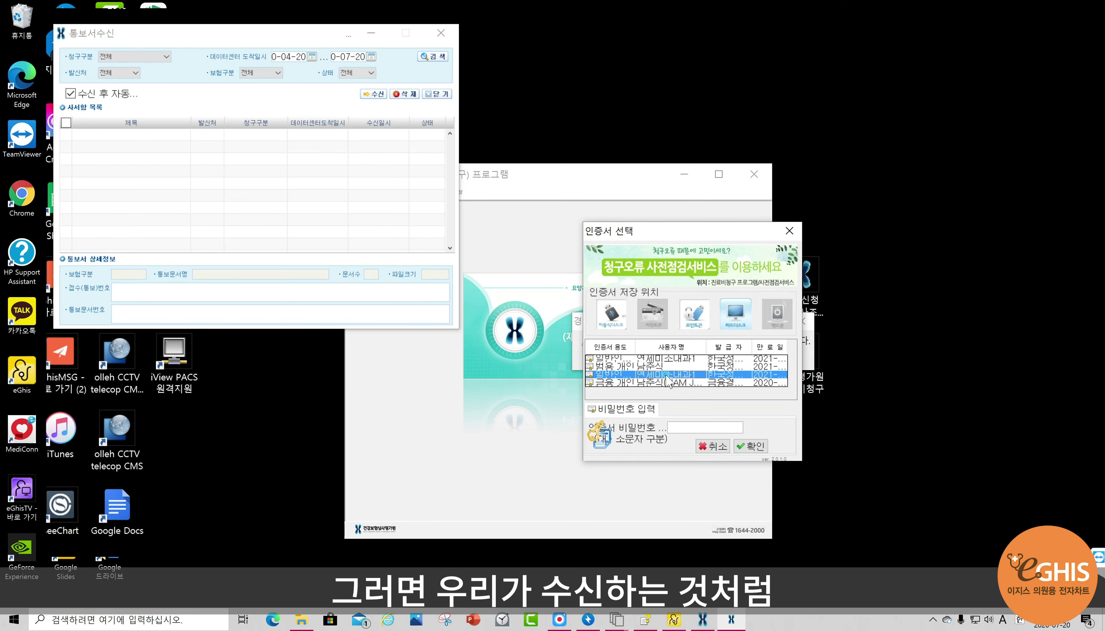
{"action": "left_click", "coordinate": [702, 425]}
{"action": "type", "text": "********"}
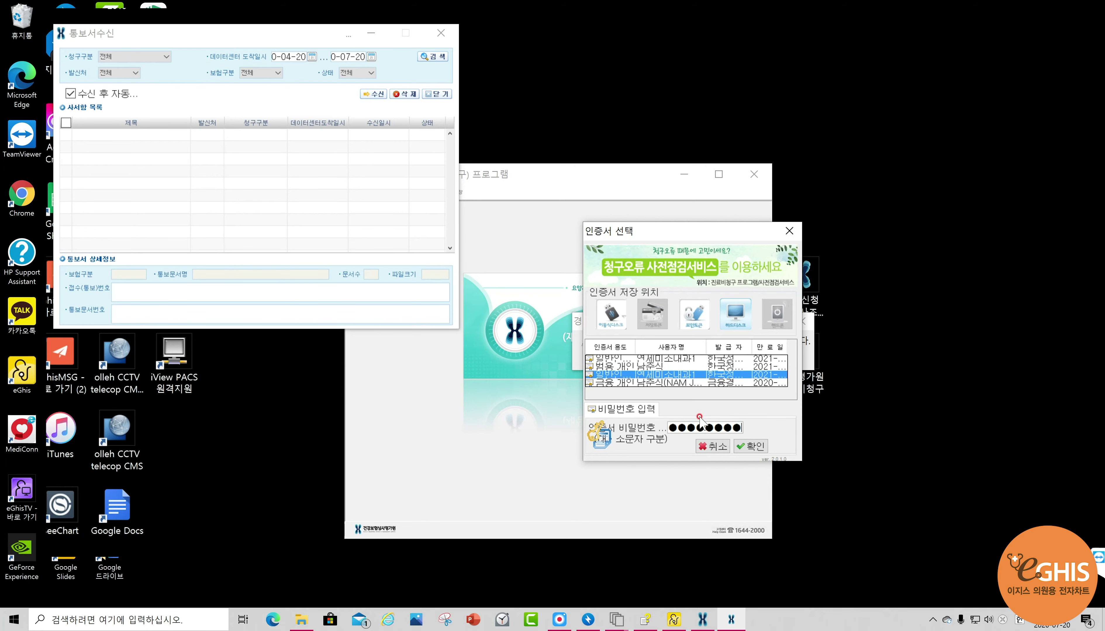
{"action": "left_click", "coordinate": [763, 448]}
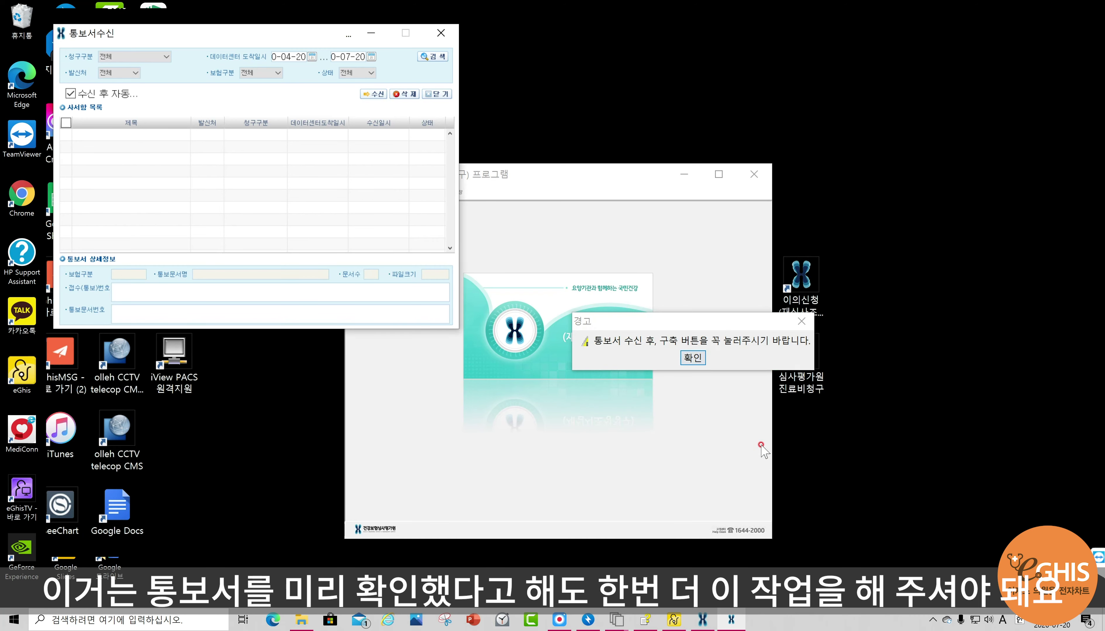
{"action": "left_click", "coordinate": [694, 357]}
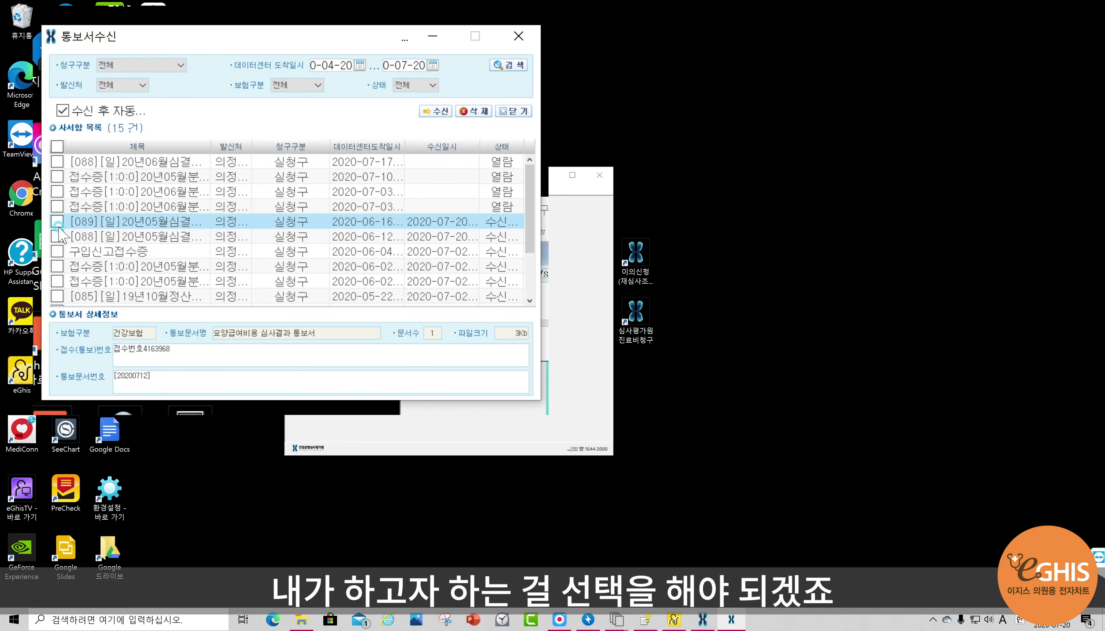
Tick the [089] 20년05월심결급여외래 and [088] 20년05월심결보험외래 notices and widen the 제목 column to read their titles
{"action": "left_click", "coordinate": [58, 236]}
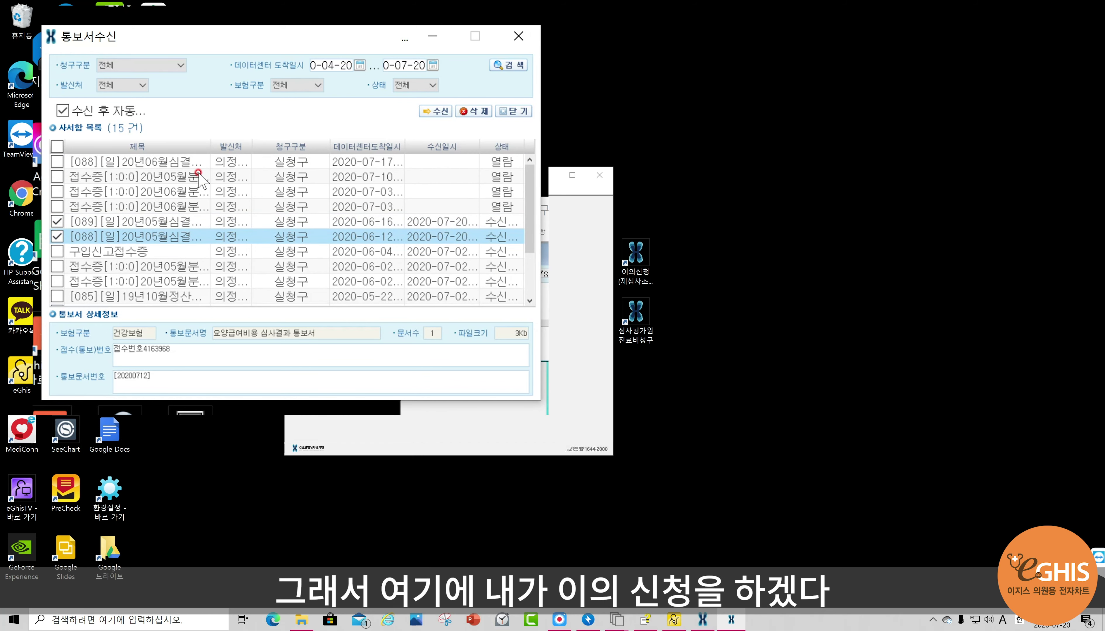
{"action": "left_click_drag", "start_coordinate": [209, 147], "coordinate": [263, 139]}
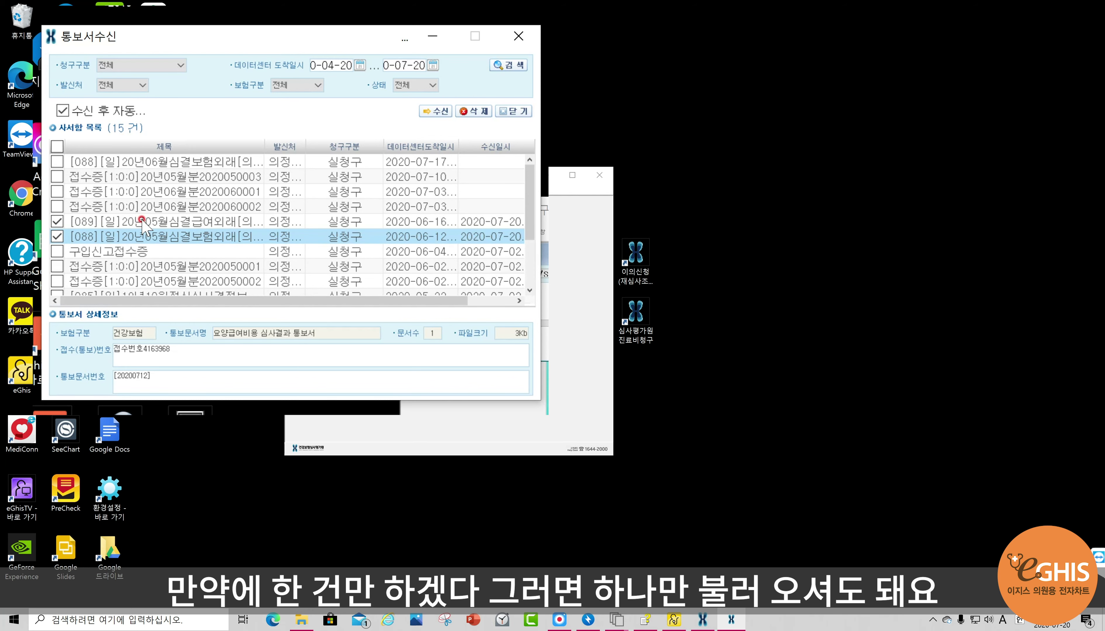
{"action": "left_click", "coordinate": [58, 222]}
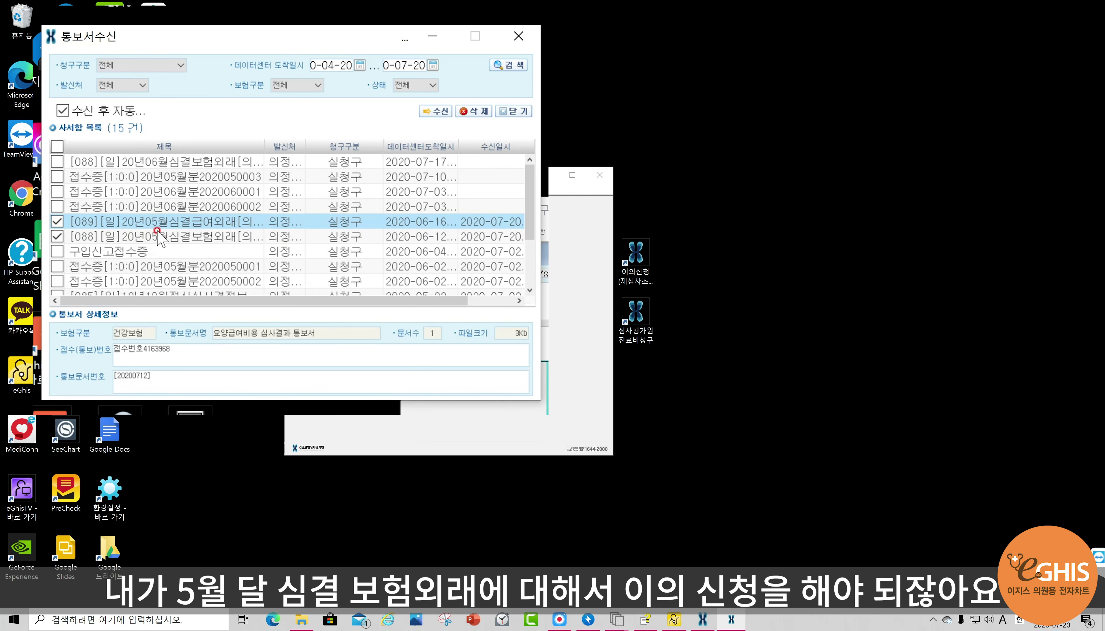
{"action": "left_click", "coordinate": [167, 238]}
{"action": "left_click", "coordinate": [229, 232]}
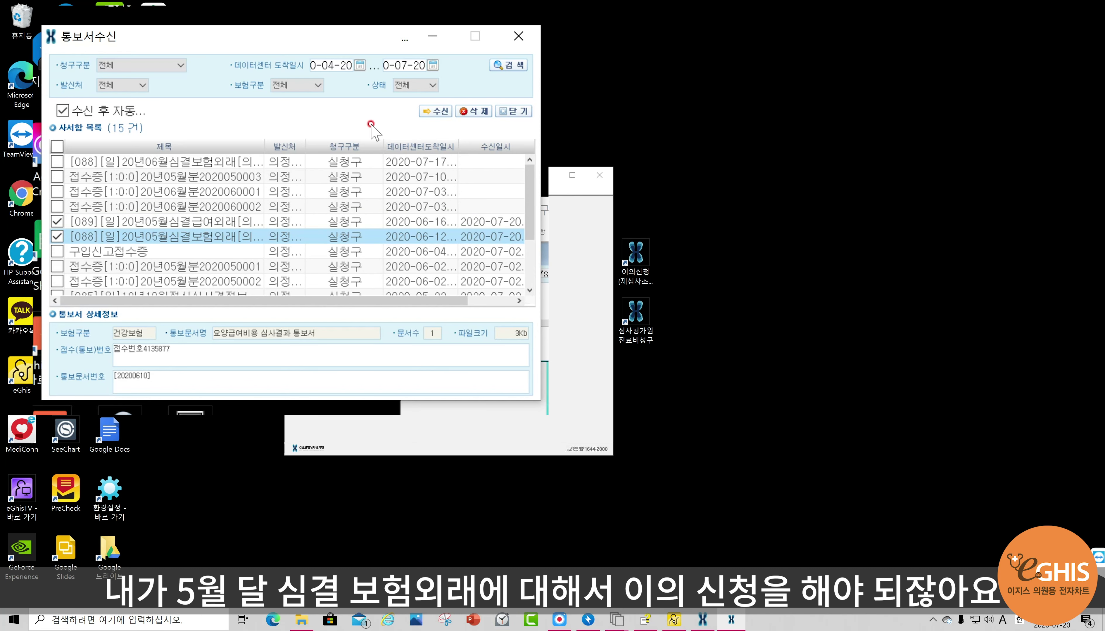
Receive the two ticked May 2020 review-result notices again, agreeing to re-receive the already received documents
{"action": "left_click", "coordinate": [436, 112]}
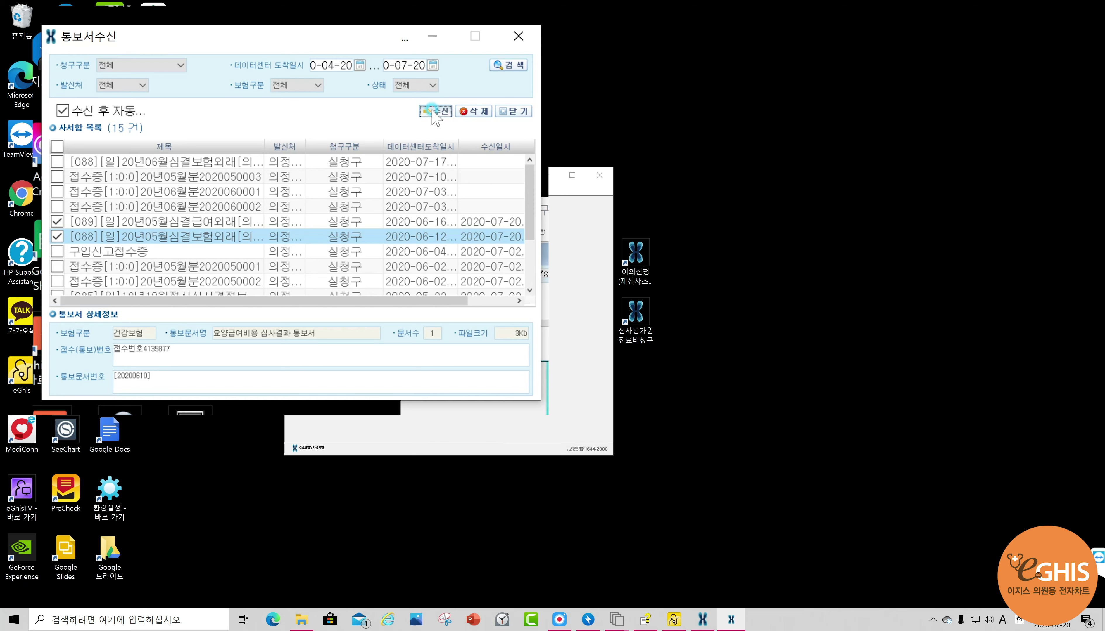
{"action": "left_click", "coordinate": [664, 317]}
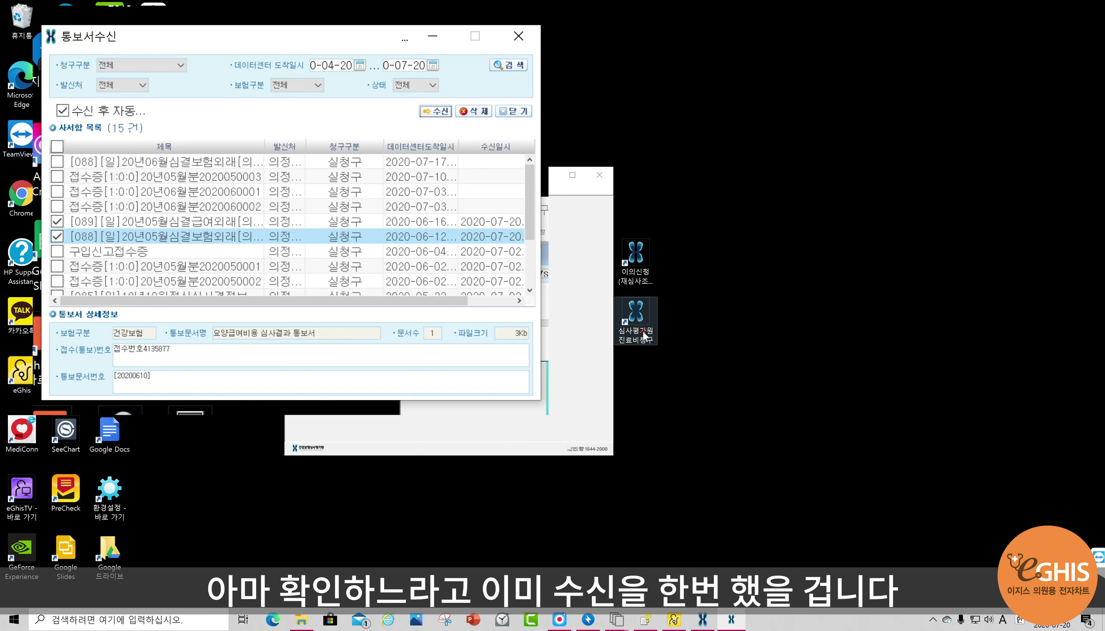
{"action": "left_click", "coordinate": [422, 111]}
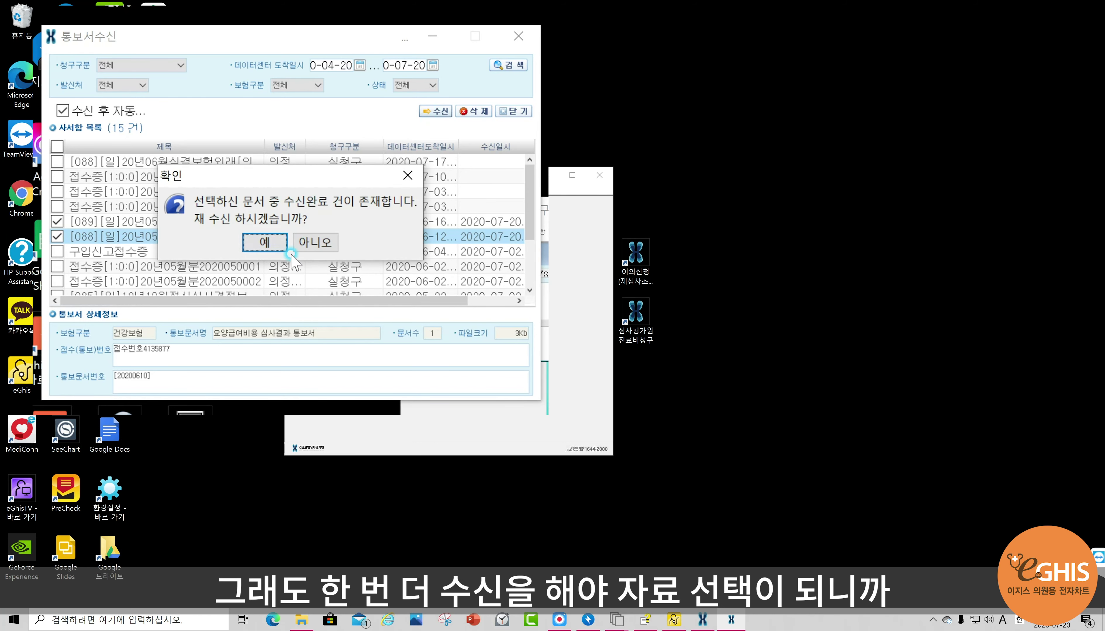
{"action": "left_click", "coordinate": [255, 246]}
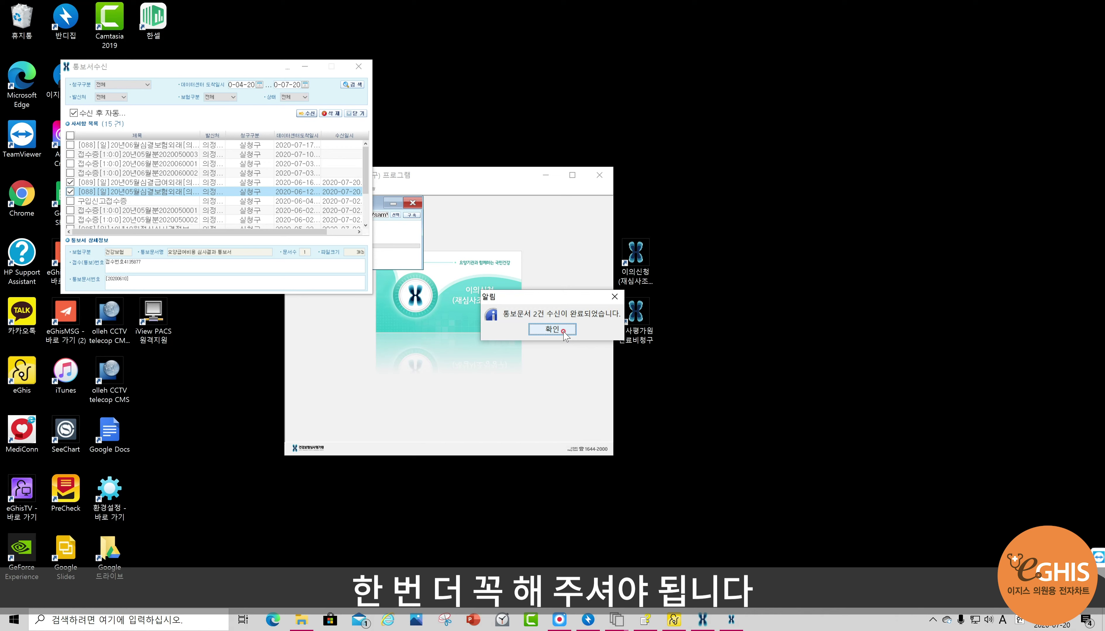
{"action": "left_click", "coordinate": [553, 329]}
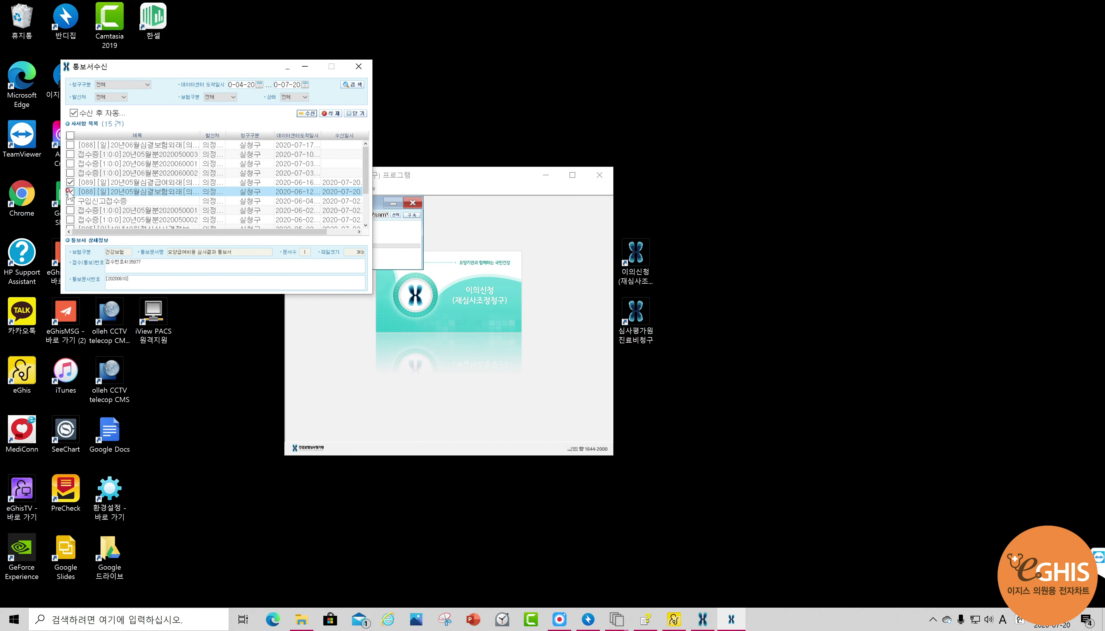
Close the 통보서수신 window, build the appeal data from the received notices, and close 자료구축 after acknowledging the result
{"action": "left_click", "coordinate": [357, 68]}
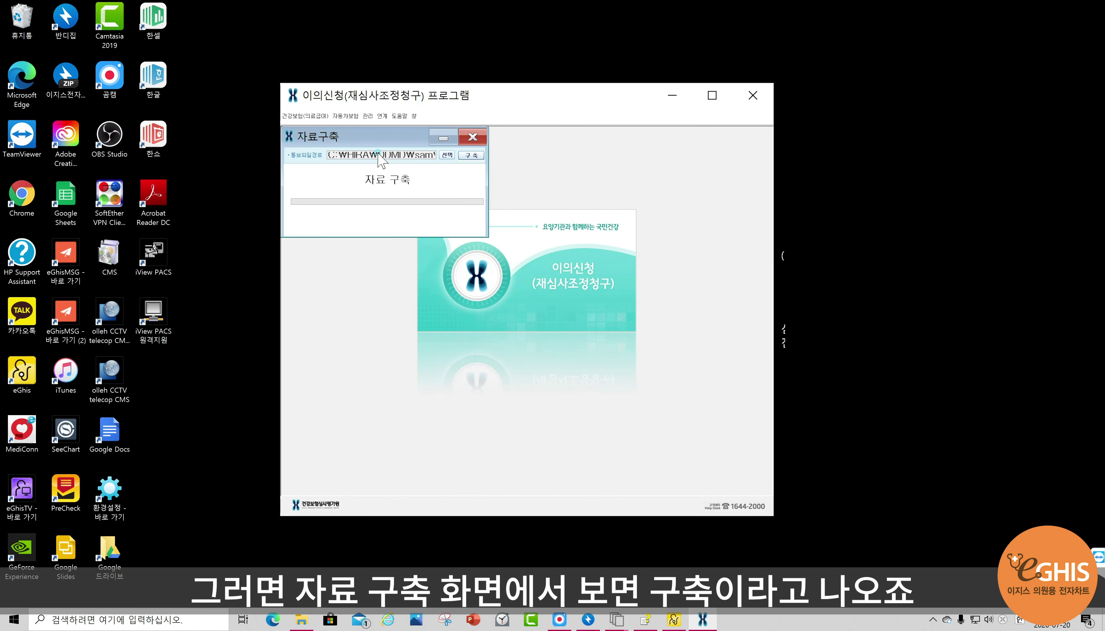
{"action": "left_click_drag", "start_coordinate": [330, 204], "coordinate": [416, 223]}
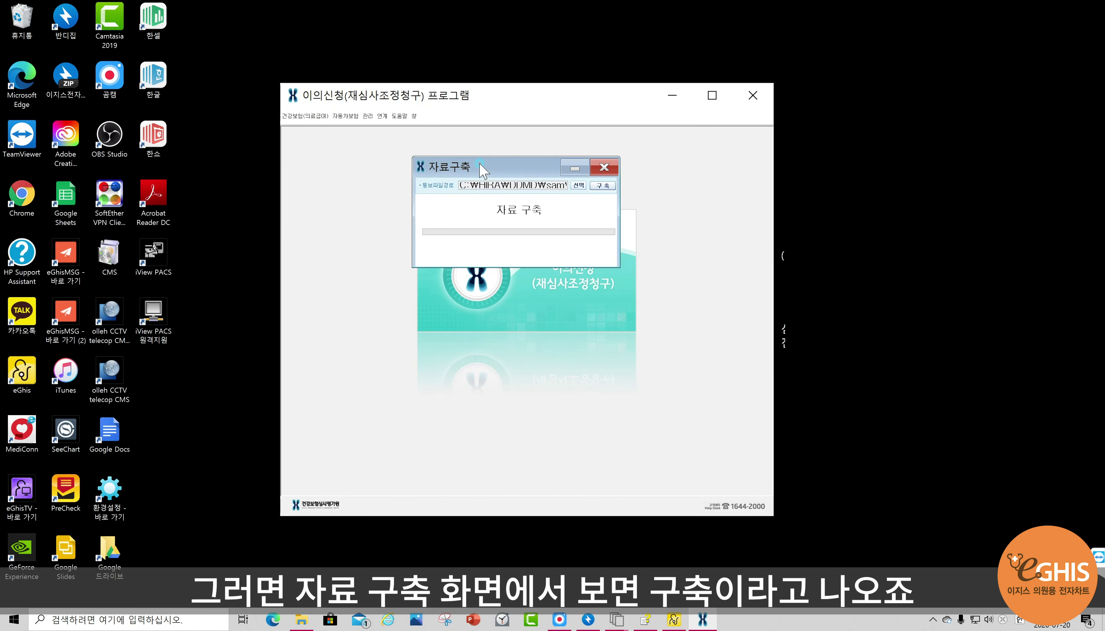
{"action": "left_click", "coordinate": [600, 186]}
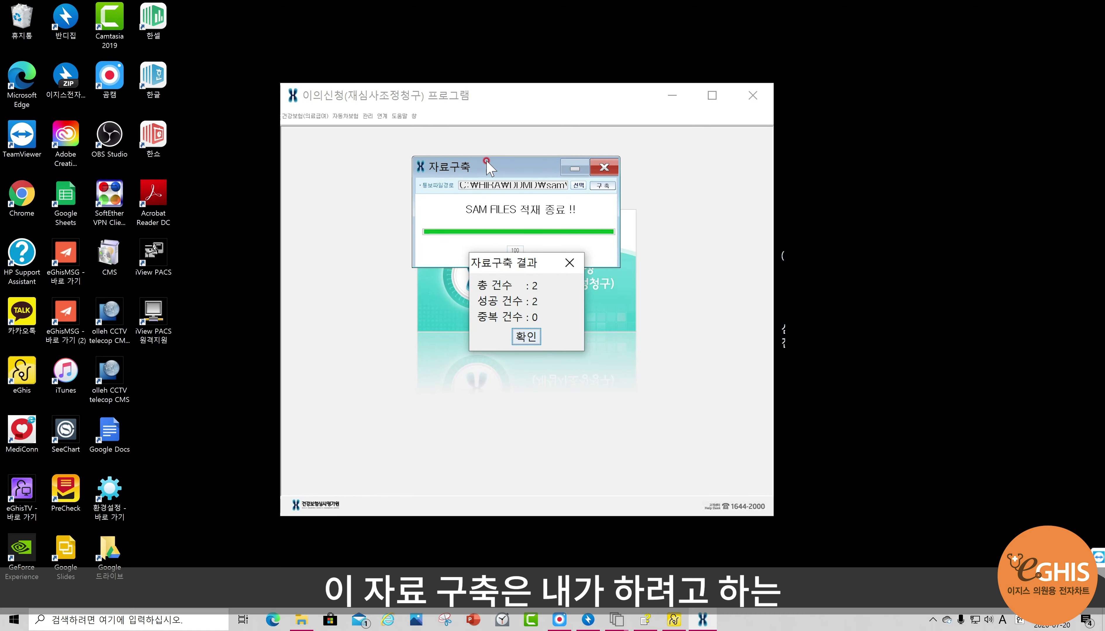
{"action": "left_click", "coordinate": [525, 338]}
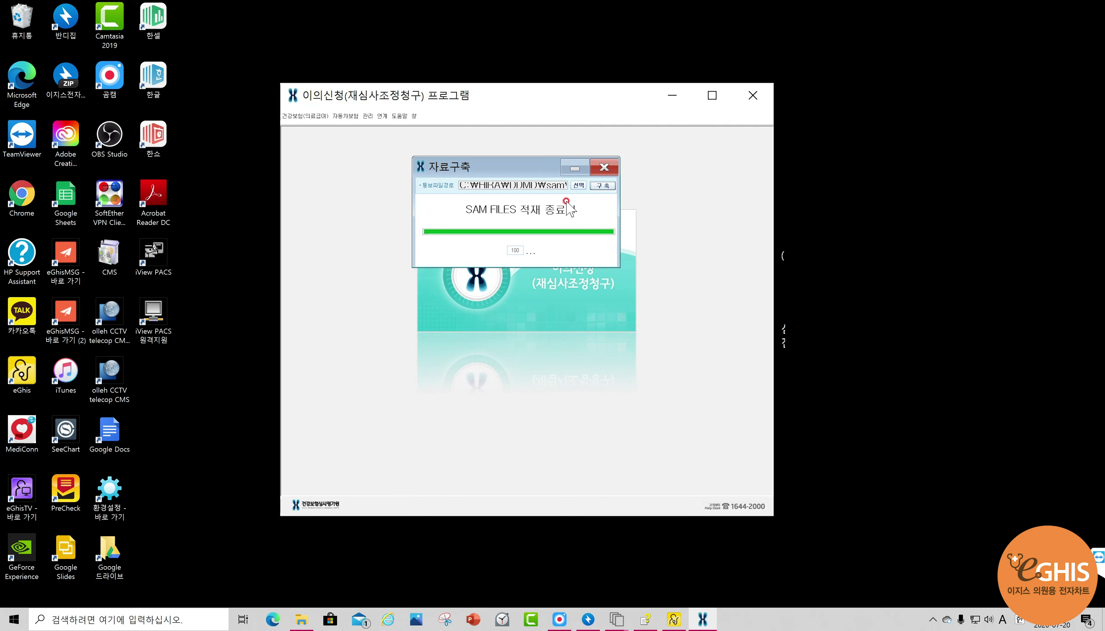
{"action": "left_click", "coordinate": [605, 163]}
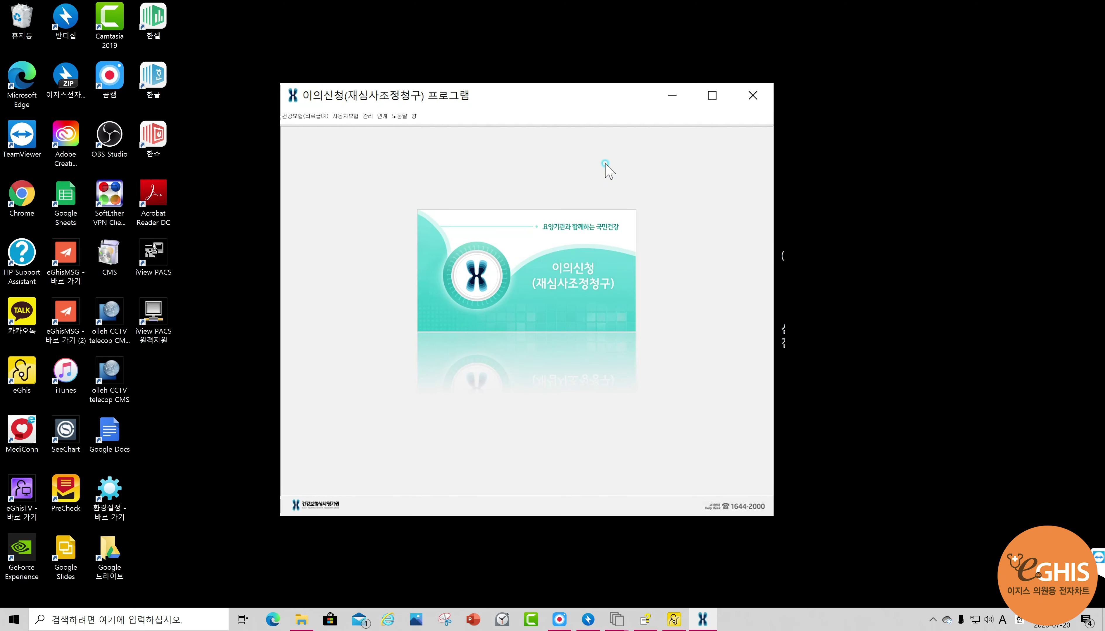
Open 신청서작성 for 건강보험(의료급여) and query the notices for 진료년월 2020-01 to 2020-07
{"action": "left_click", "coordinate": [290, 116]}
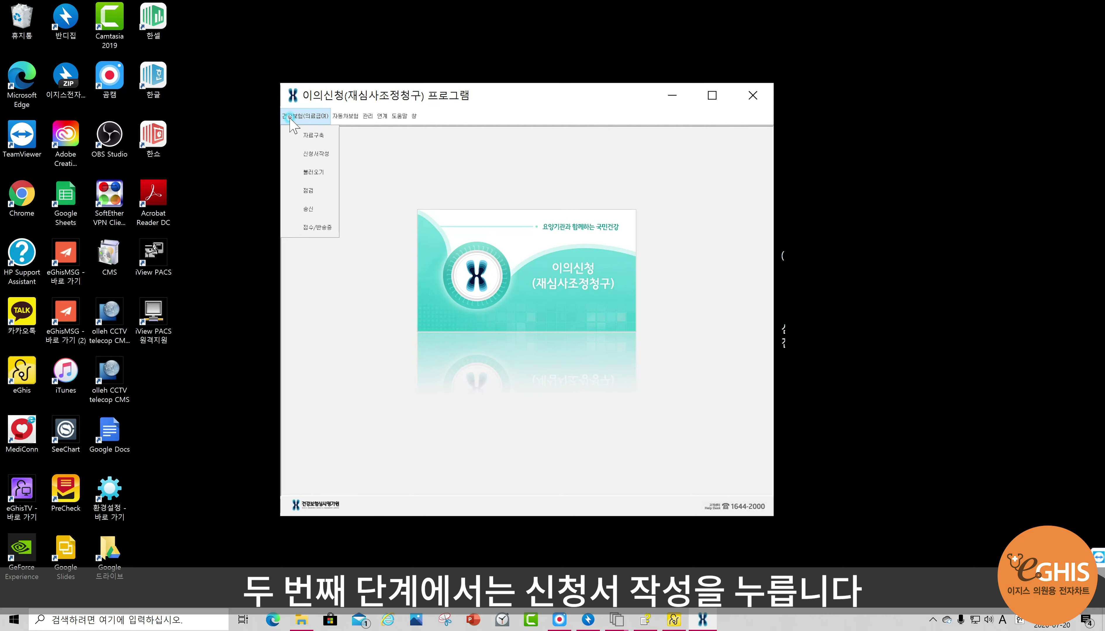
{"action": "left_click", "coordinate": [320, 154]}
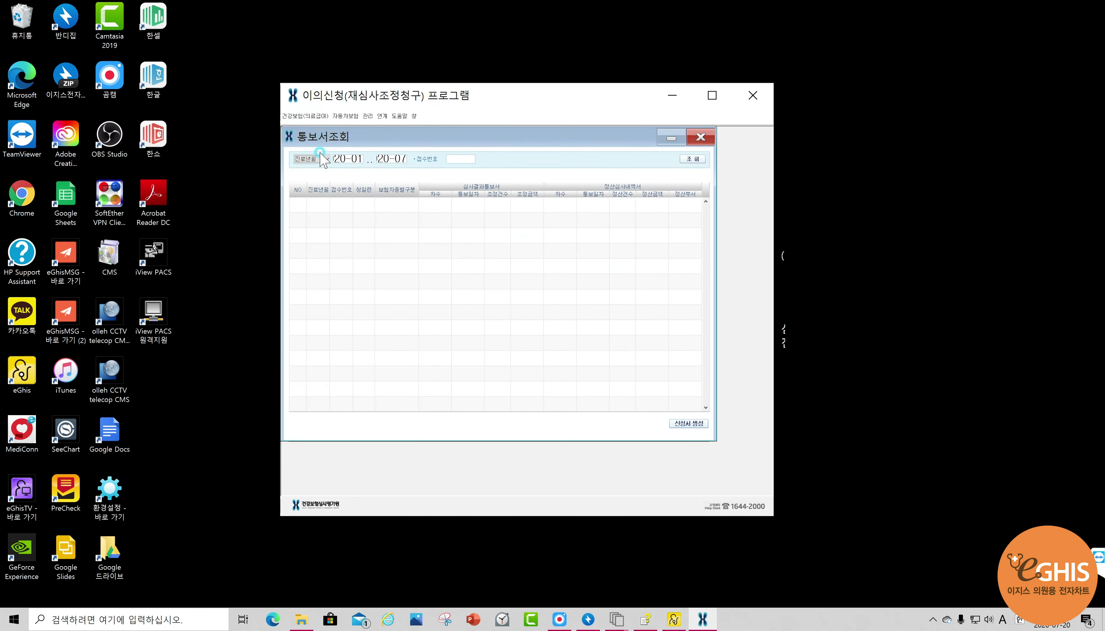
{"action": "left_click", "coordinate": [694, 159]}
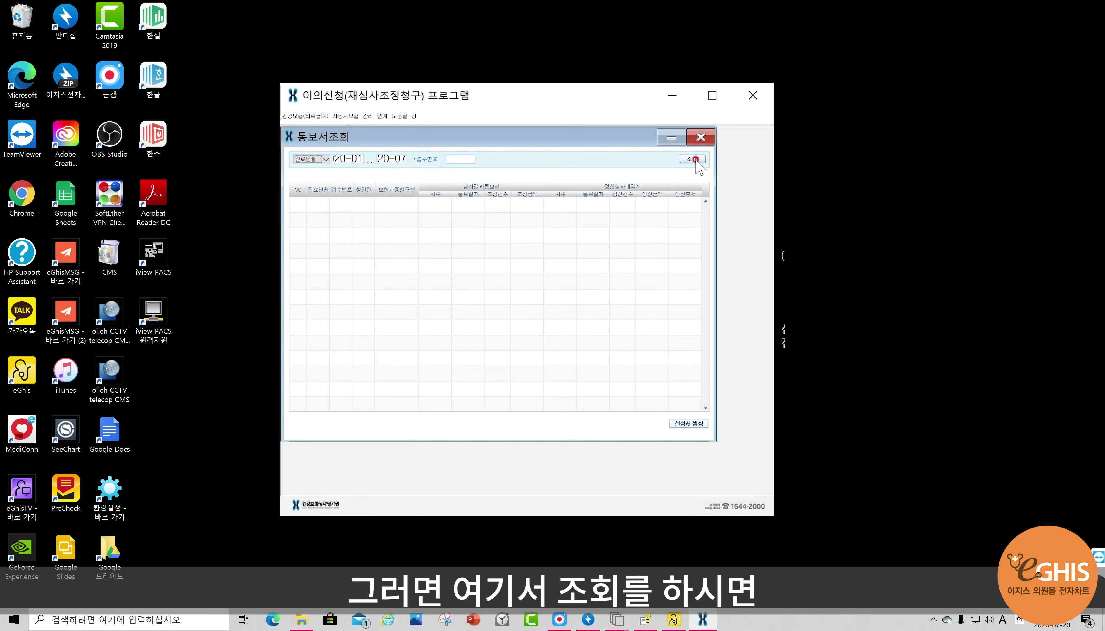
{"action": "left_click", "coordinate": [695, 159]}
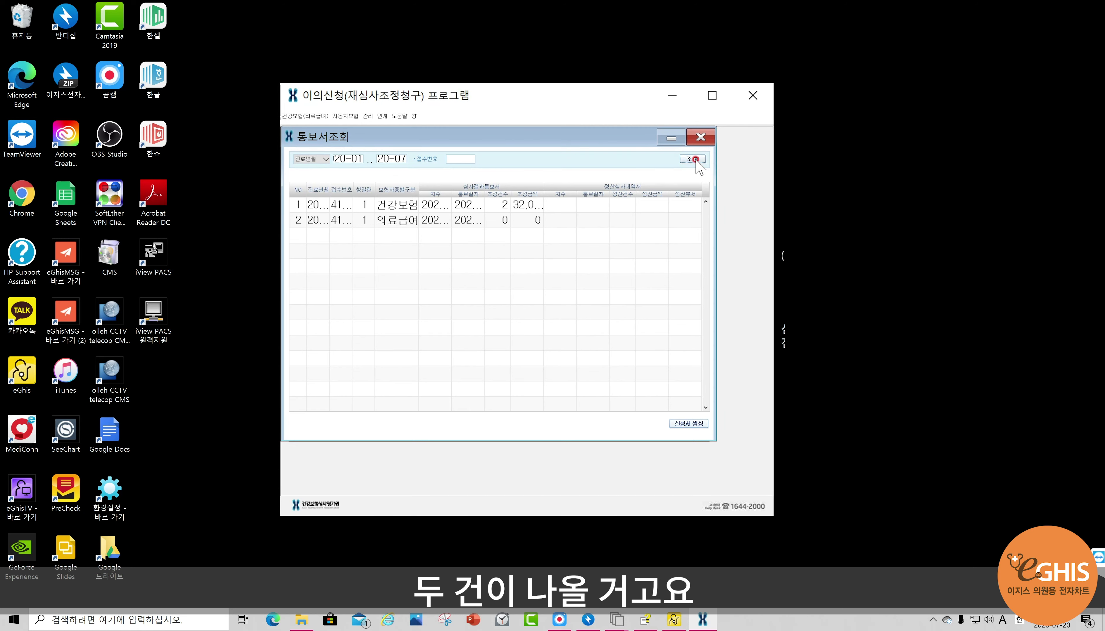
Widen the 보험자종별구분 column and generate an application of type 이의신청 from the 건강보험 notice
{"action": "left_click", "coordinate": [404, 203]}
{"action": "left_click", "coordinate": [419, 192]}
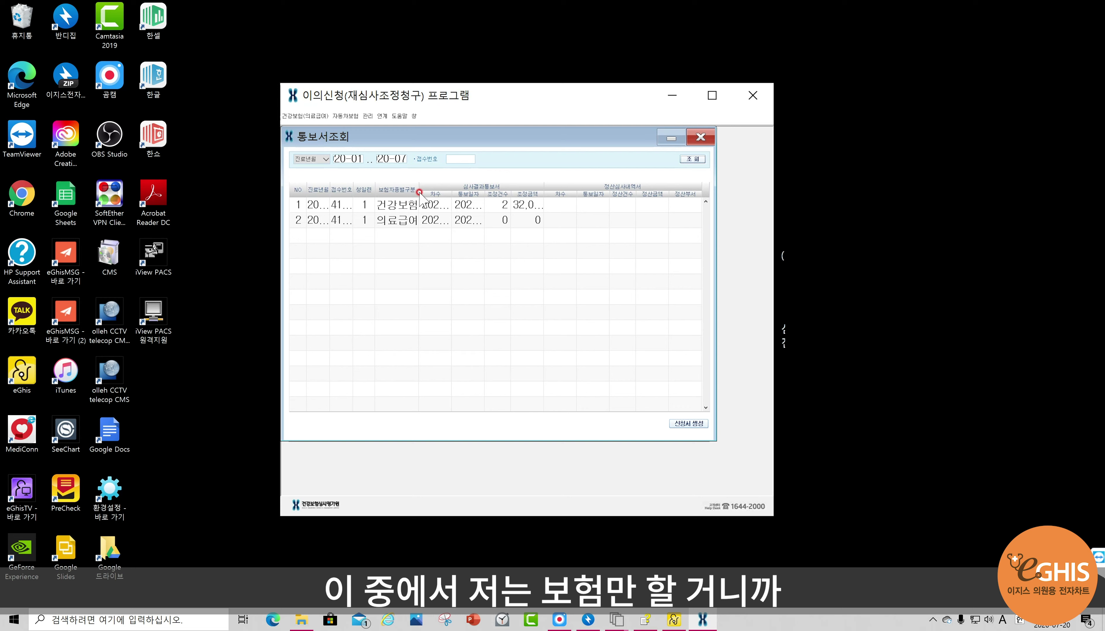
{"action": "left_click_drag", "start_coordinate": [419, 192], "coordinate": [486, 192]}
{"action": "left_click", "coordinate": [336, 219]}
{"action": "left_click", "coordinate": [457, 212]}
{"action": "left_click", "coordinate": [424, 205]}
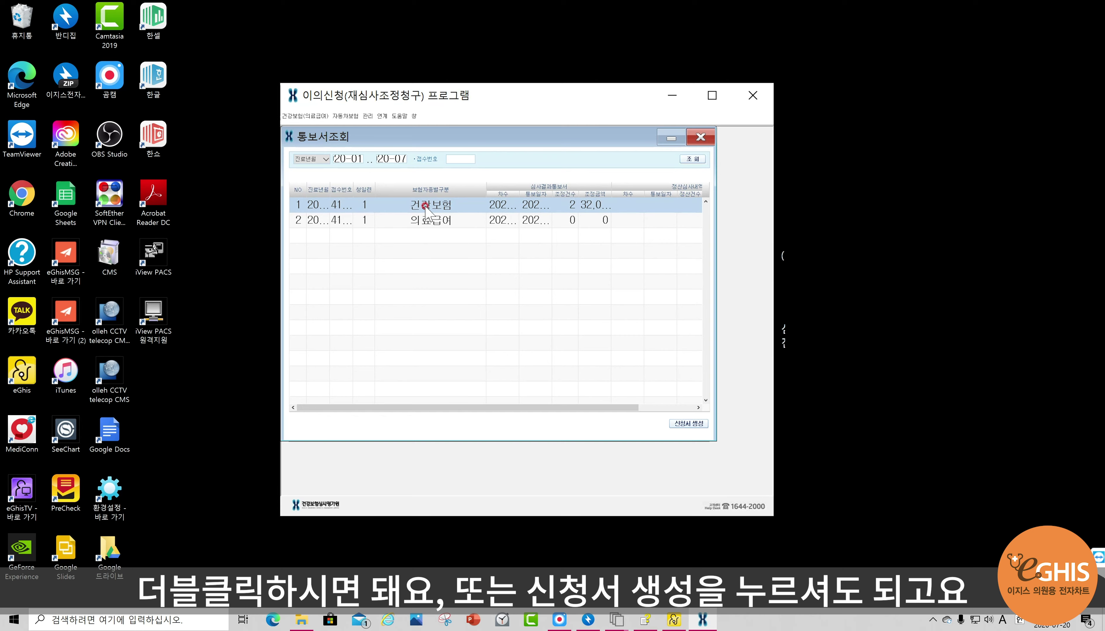
{"action": "left_click", "coordinate": [690, 424]}
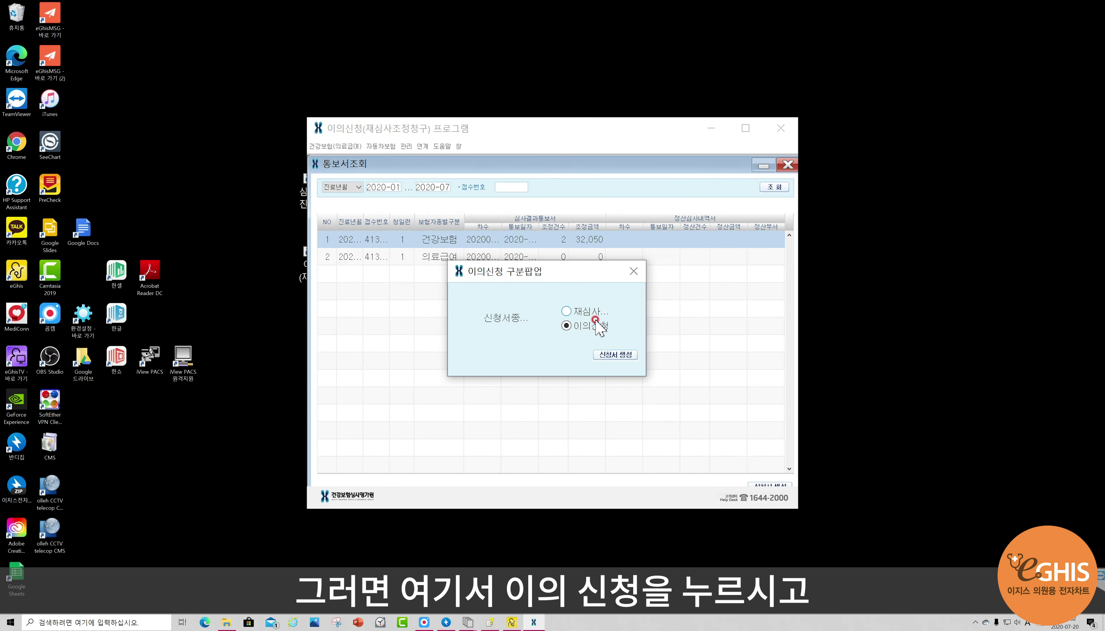
{"action": "left_click", "coordinate": [595, 325]}
{"action": "left_click", "coordinate": [614, 354]}
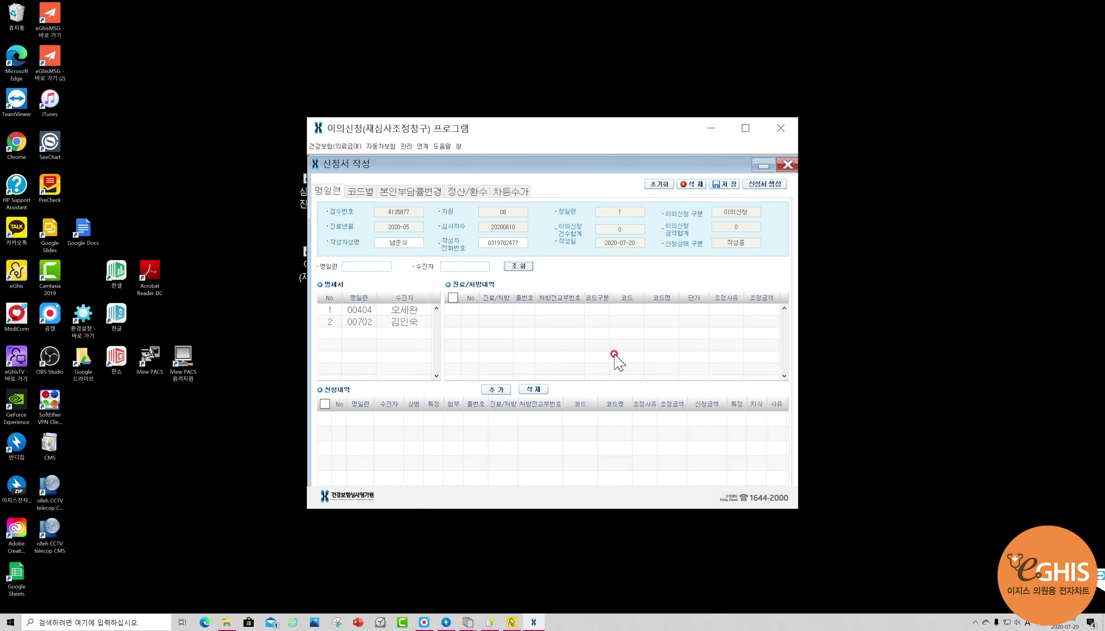
Widen the program window and examine the reduced treatment items of statements 00404 and 00702
{"action": "left_click", "coordinate": [446, 331]}
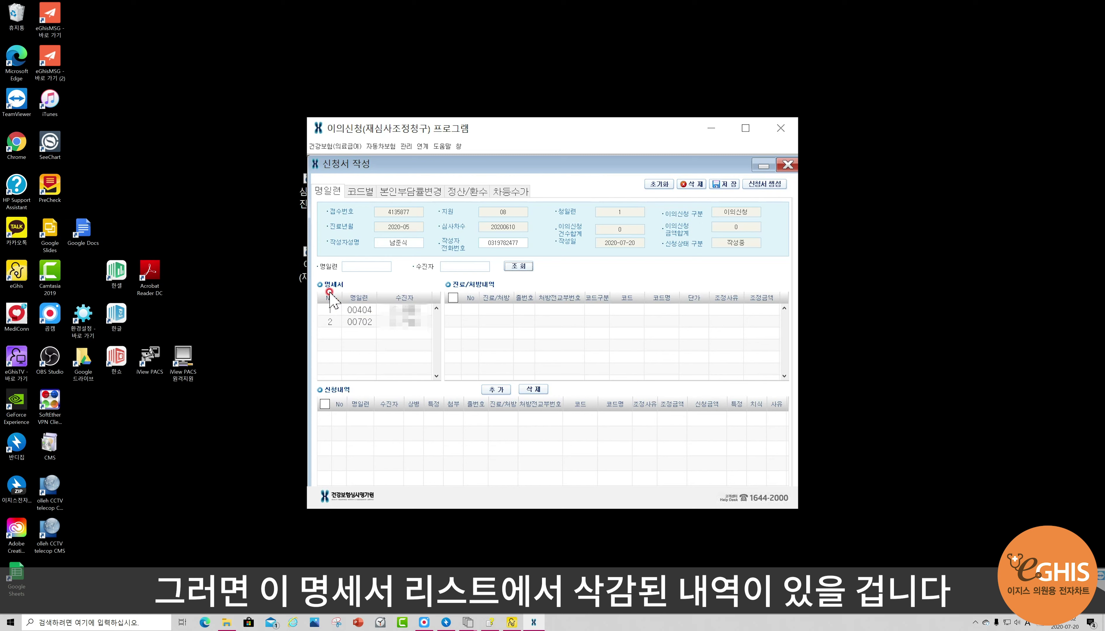
{"action": "left_click_drag", "start_coordinate": [302, 304], "coordinate": [232, 304]}
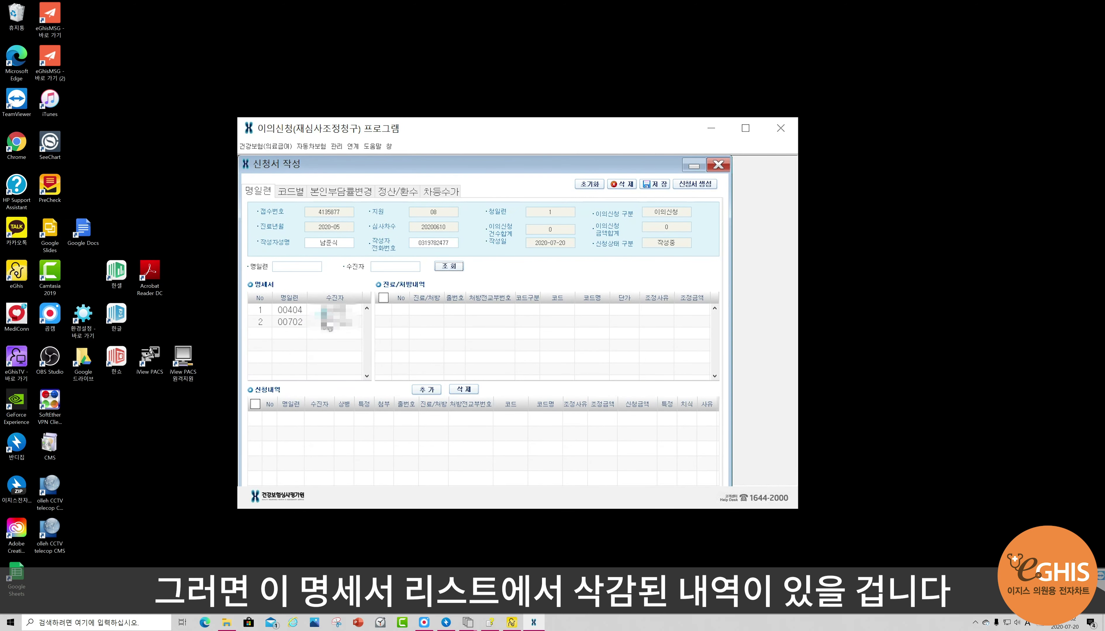
{"action": "left_click", "coordinate": [330, 310]}
{"action": "left_click", "coordinate": [491, 315]}
{"action": "left_click_drag", "start_coordinate": [694, 318], "coordinate": [591, 309]}
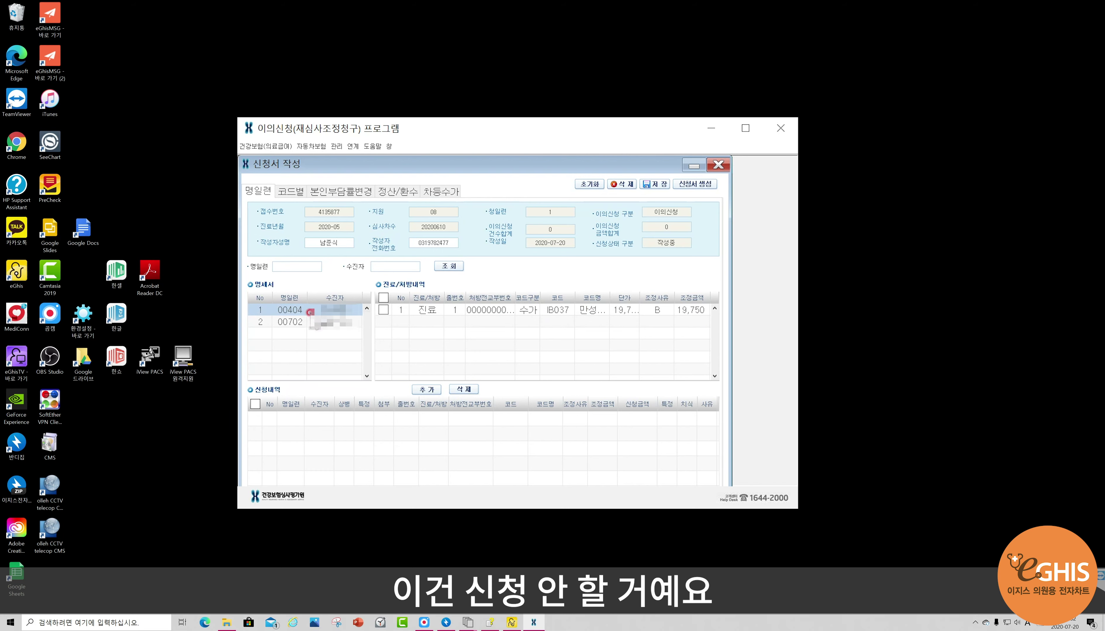
{"action": "left_click", "coordinate": [317, 321]}
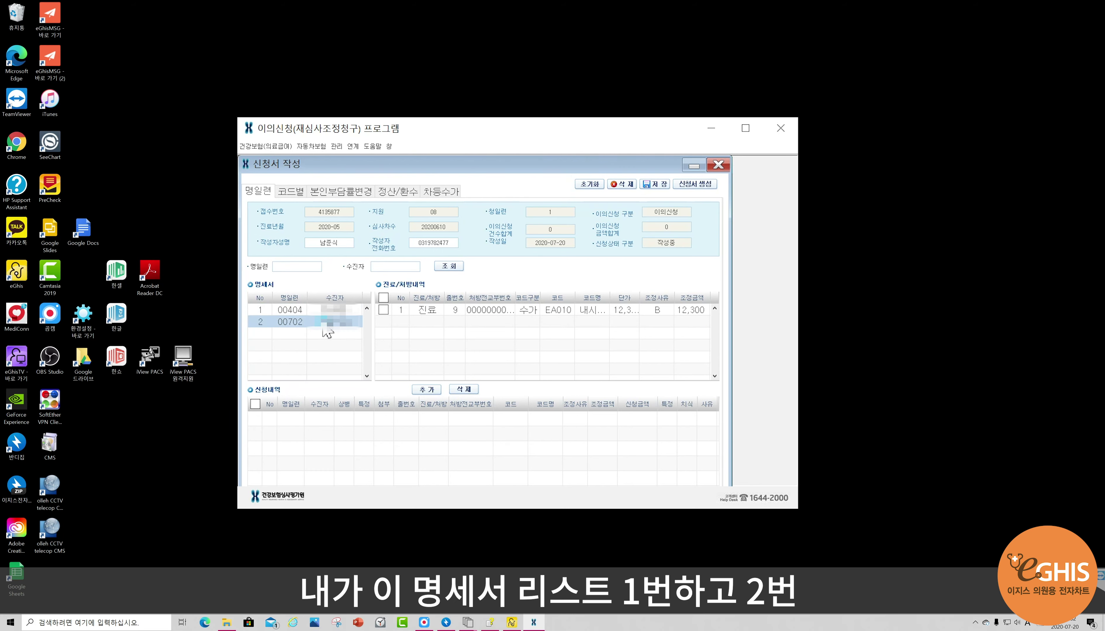
{"action": "left_click", "coordinate": [276, 323]}
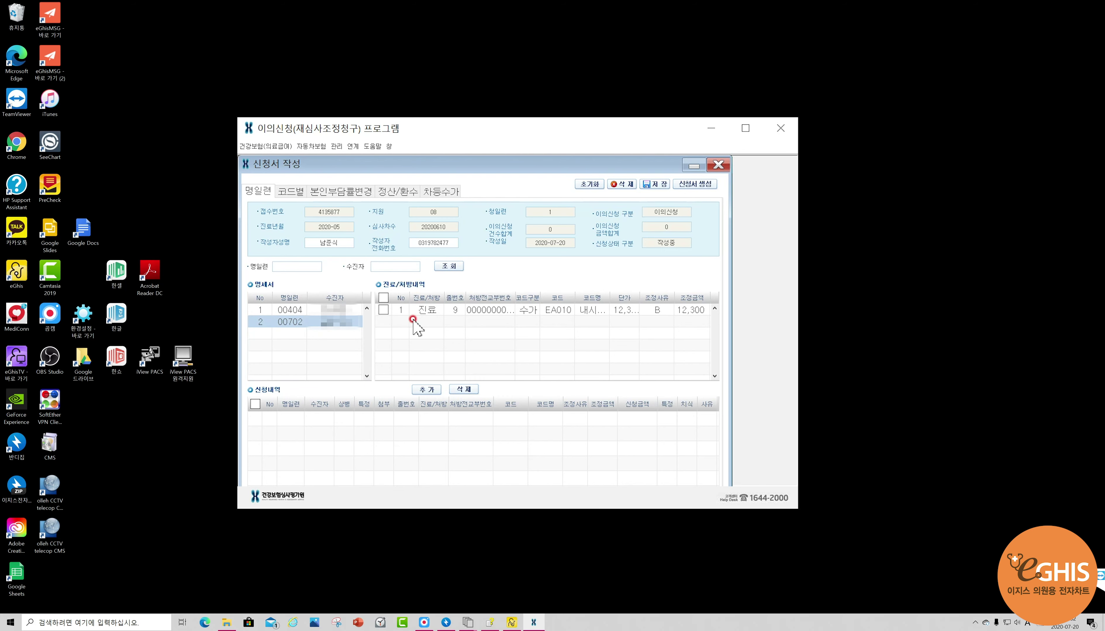
{"action": "left_click", "coordinate": [324, 312]}
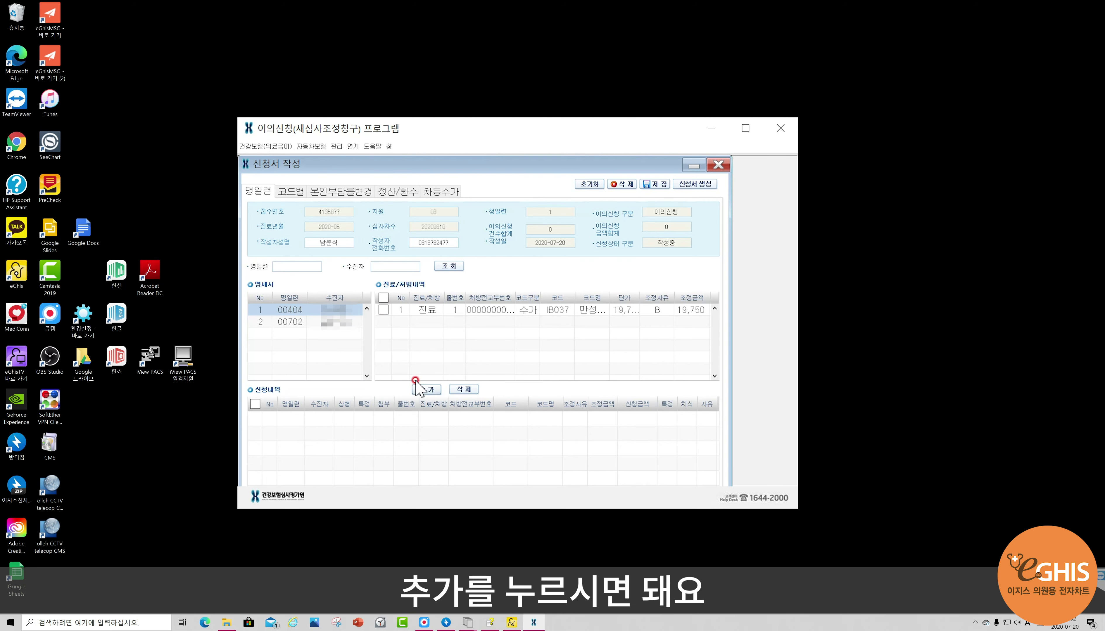
Add the reduced EA010 item of statement 00702 to the 신청내역 list
{"action": "left_click", "coordinate": [323, 326]}
{"action": "left_click", "coordinate": [383, 299]}
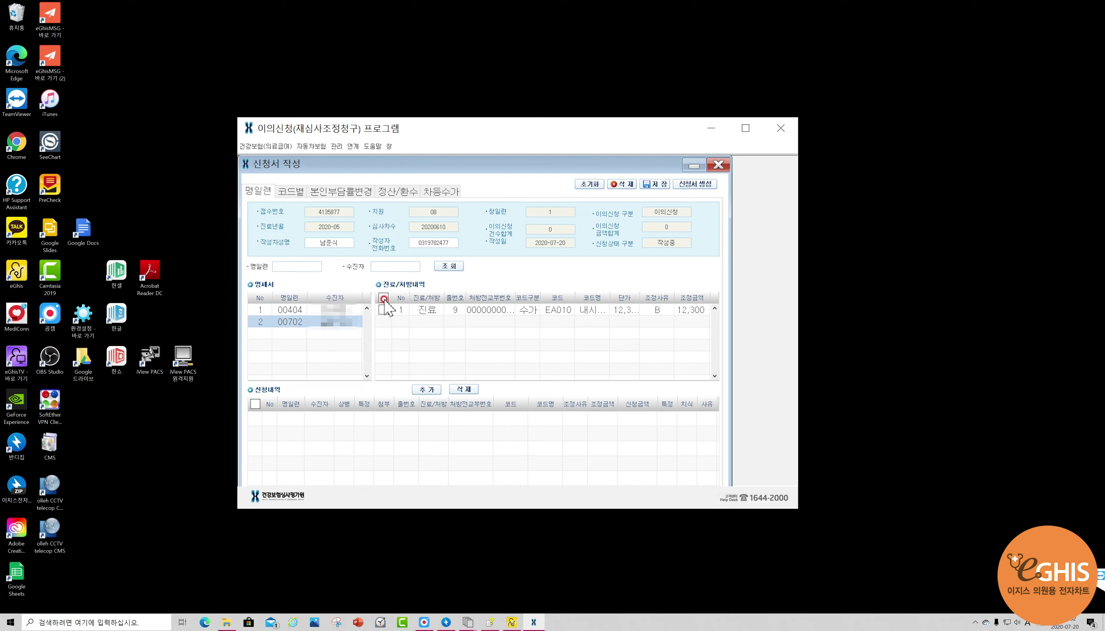
{"action": "left_click", "coordinate": [427, 389]}
{"action": "left_click", "coordinate": [431, 390]}
{"action": "left_click", "coordinate": [423, 389]}
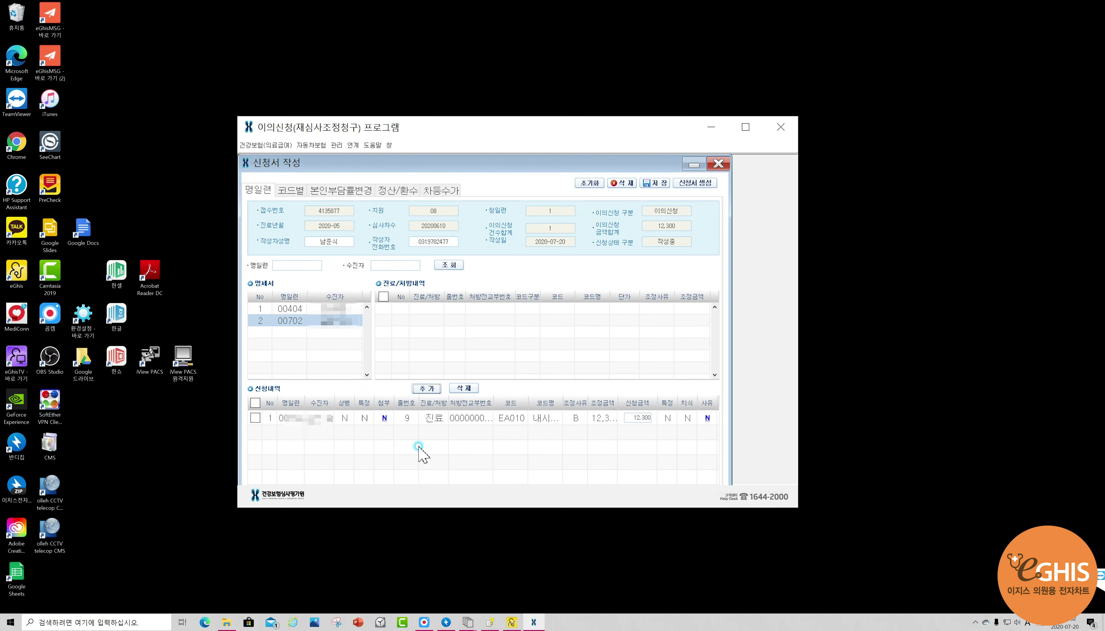
Add the reduced IB037 item of statement 00404 to the 신청내역 list and remove it again
{"action": "left_click", "coordinate": [282, 309]}
{"action": "left_click", "coordinate": [384, 295]}
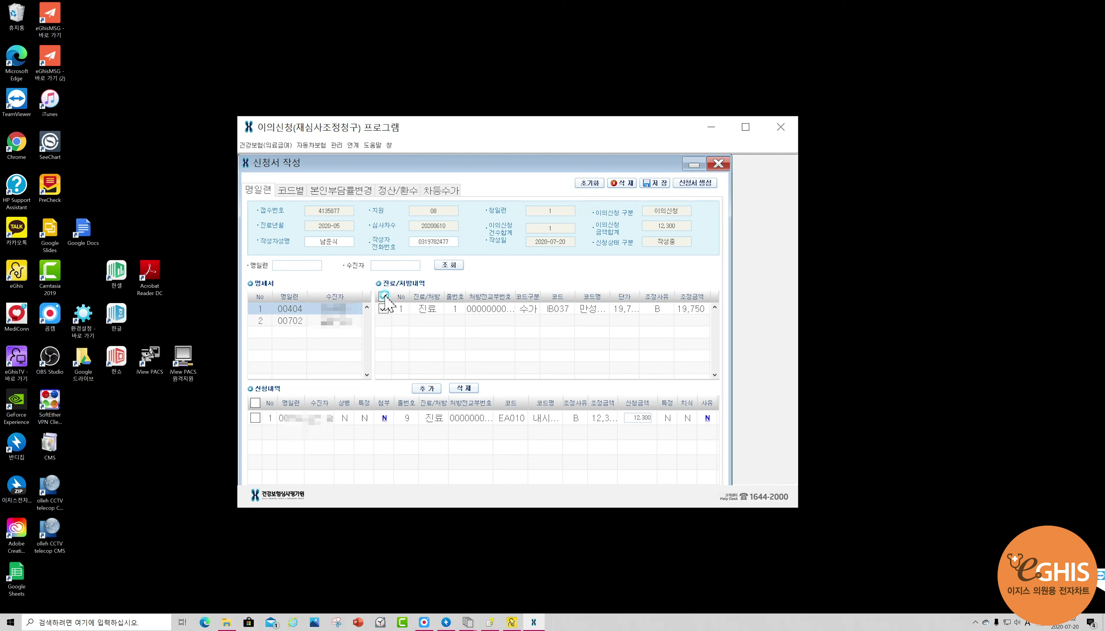
{"action": "left_click", "coordinate": [424, 389]}
{"action": "left_click", "coordinate": [255, 433]}
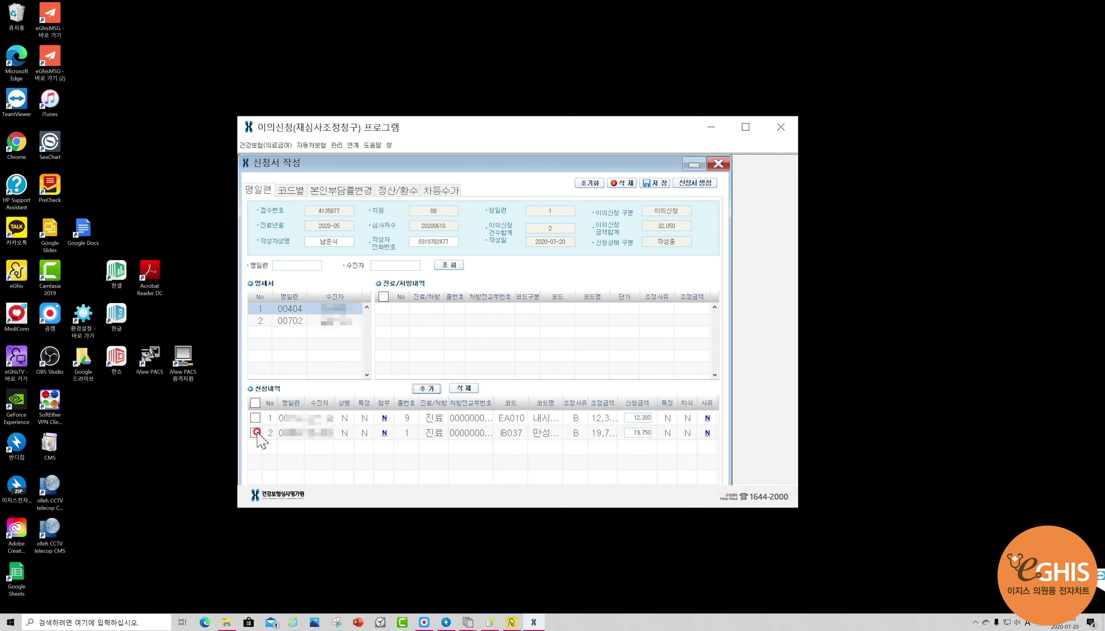
{"action": "left_click", "coordinate": [463, 389]}
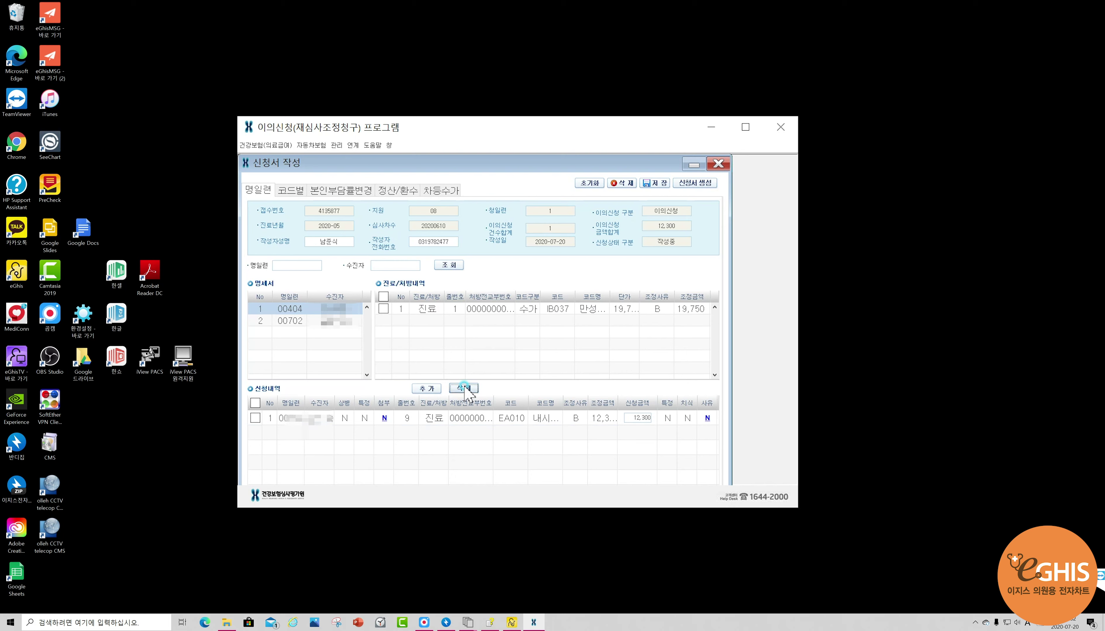
Try adding 부상병 rows with diagnosis code K210 to the 상병내역 of statement 00702, and close the 명세서 window without applying
{"action": "double_click", "coordinate": [344, 419]}
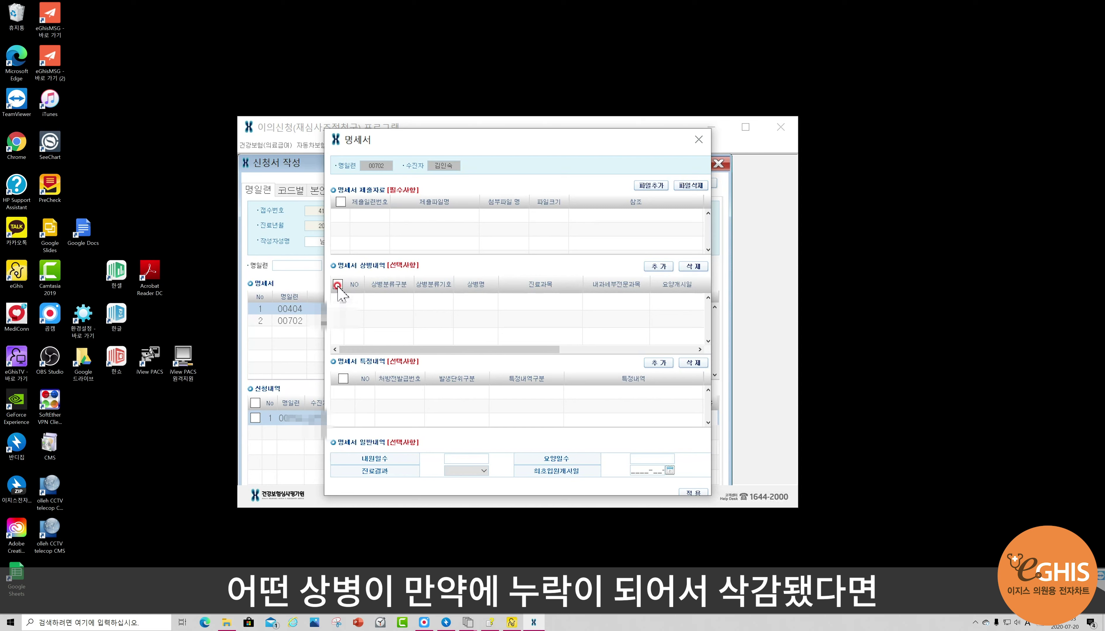
{"action": "left_click", "coordinate": [658, 266]}
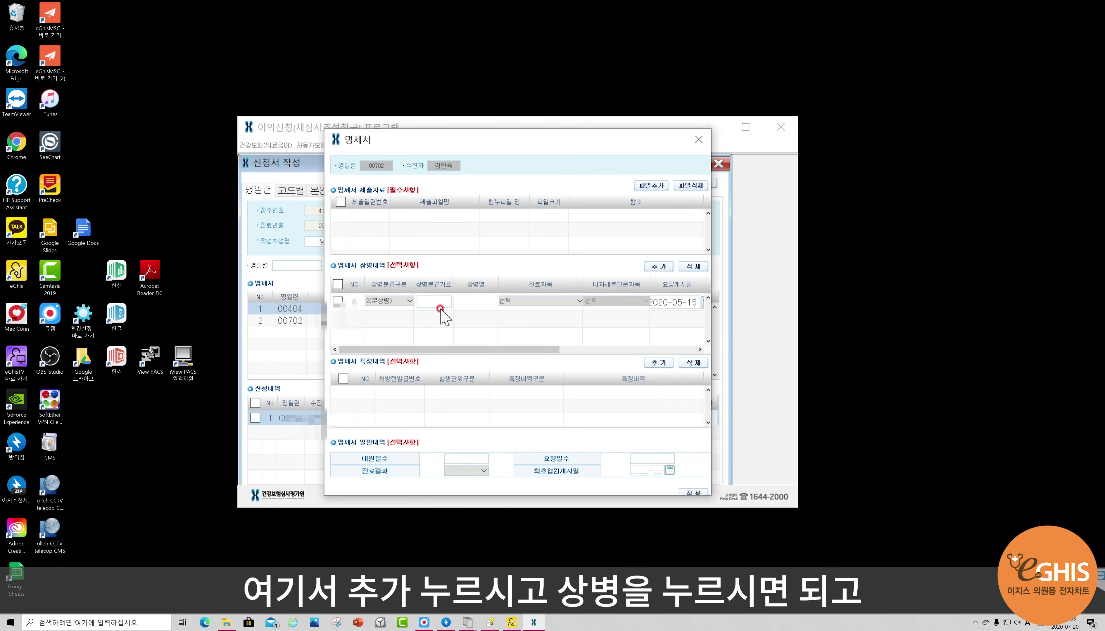
{"action": "left_click", "coordinate": [474, 306]}
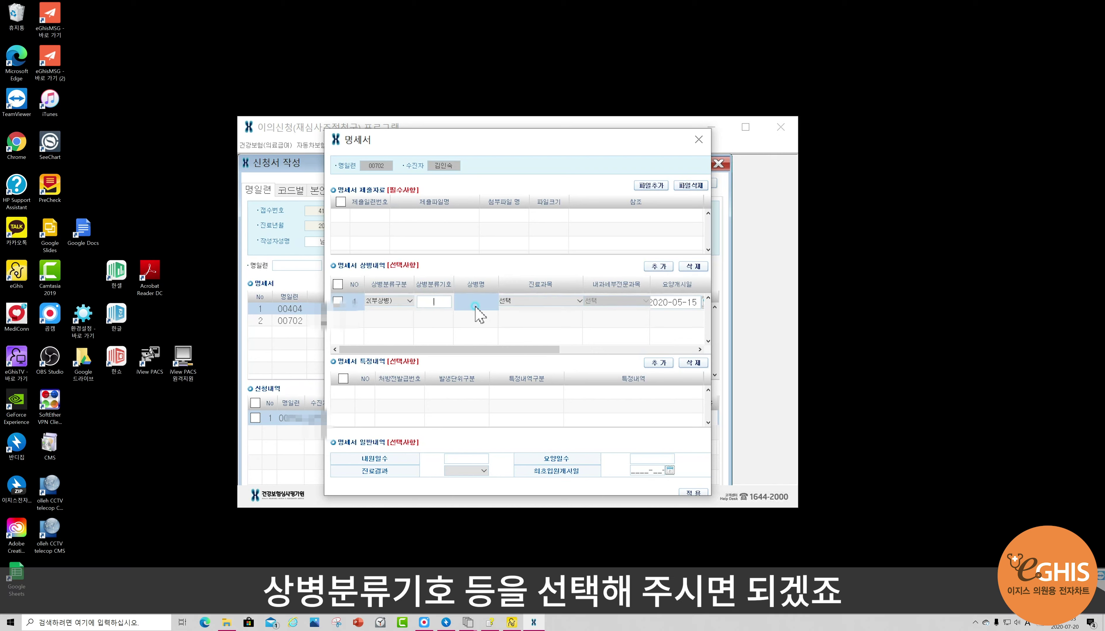
{"action": "left_click", "coordinate": [560, 302]}
{"action": "left_click", "coordinate": [561, 309]}
{"action": "left_click", "coordinate": [399, 302]}
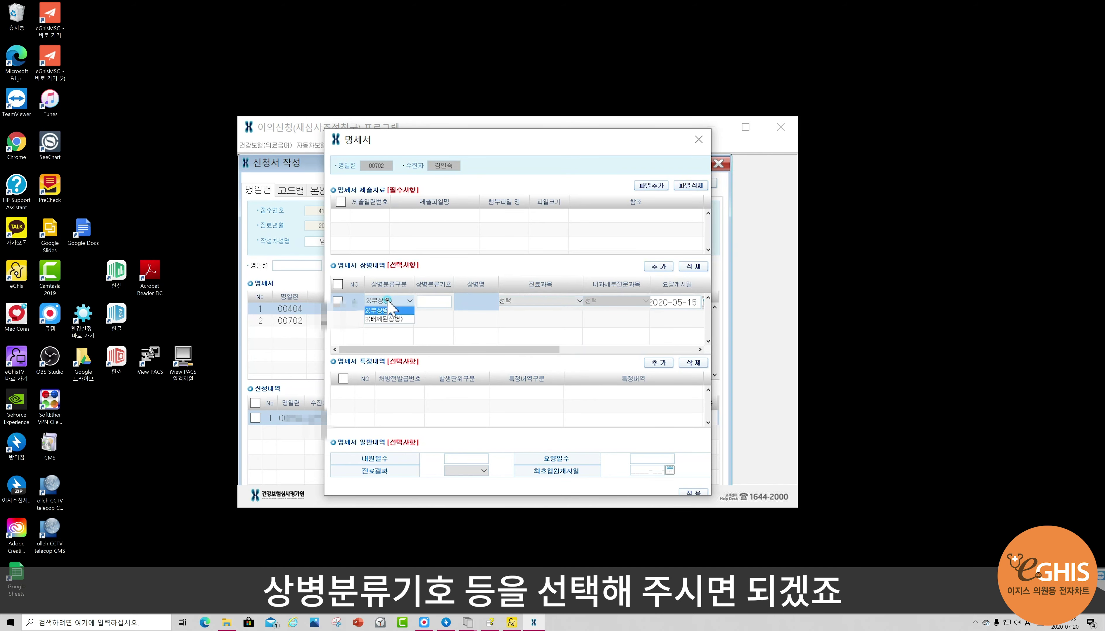
{"action": "left_click", "coordinate": [456, 307]}
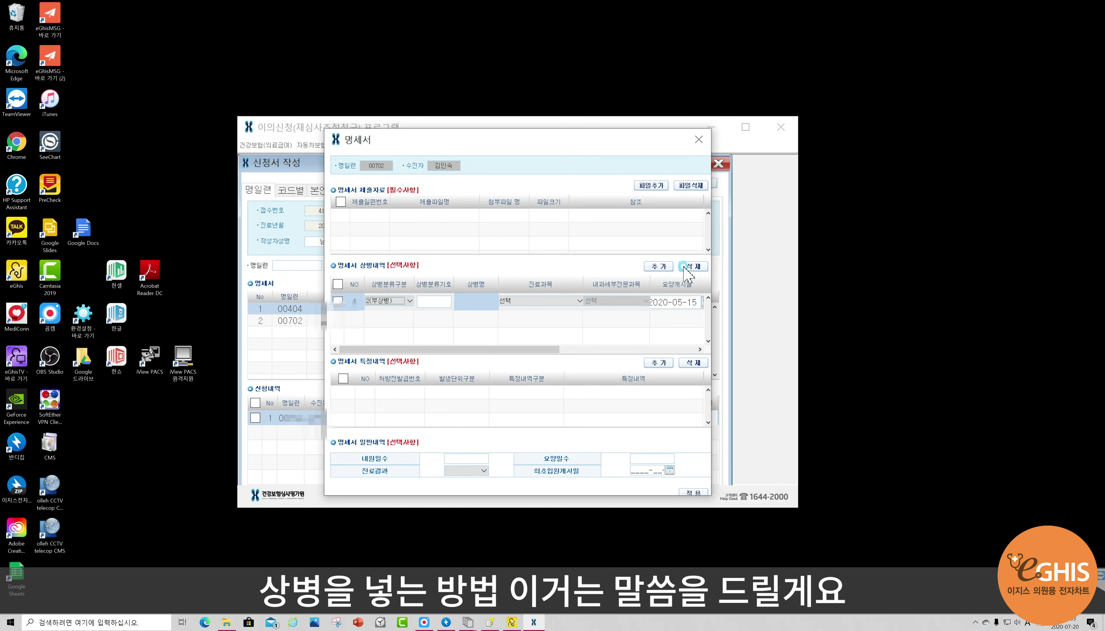
{"action": "left_click", "coordinate": [658, 265]}
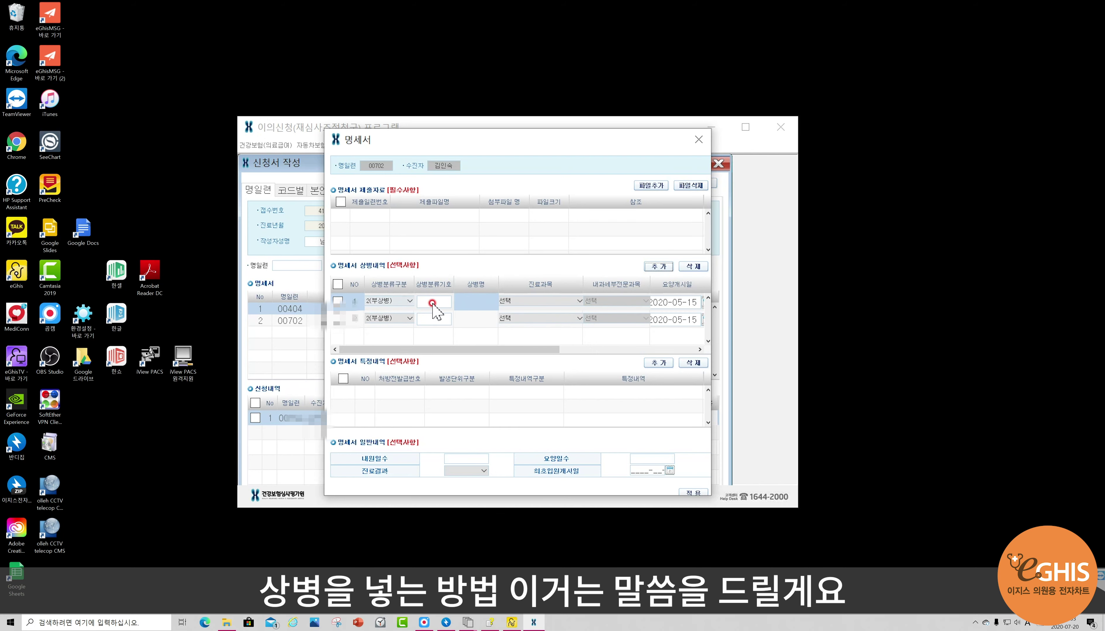
{"action": "left_click", "coordinate": [475, 305]}
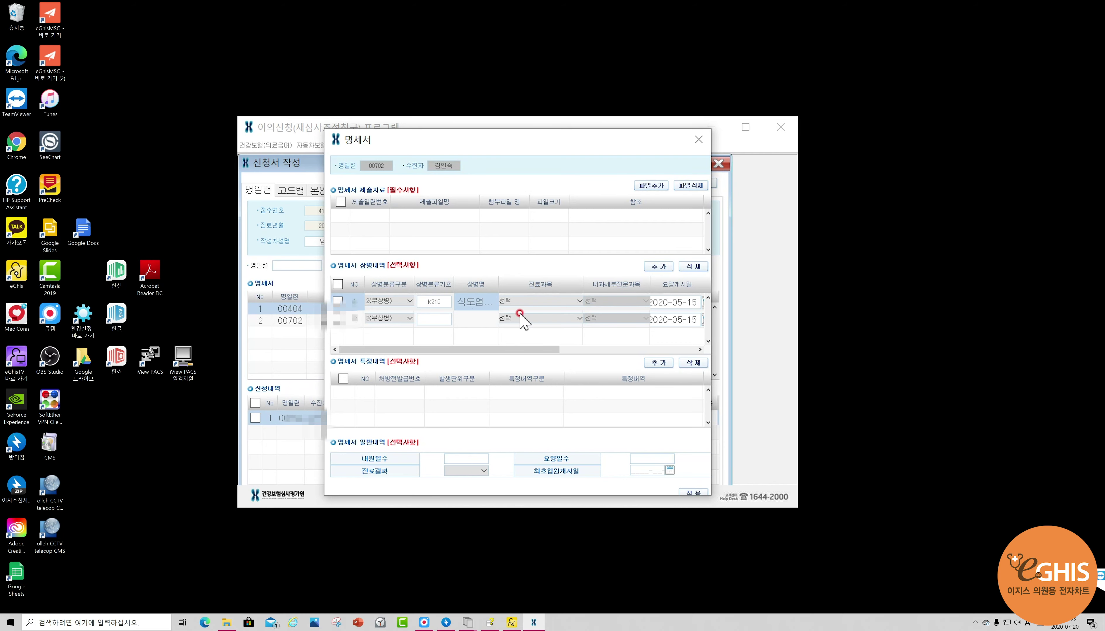
{"action": "left_click", "coordinate": [699, 139]}
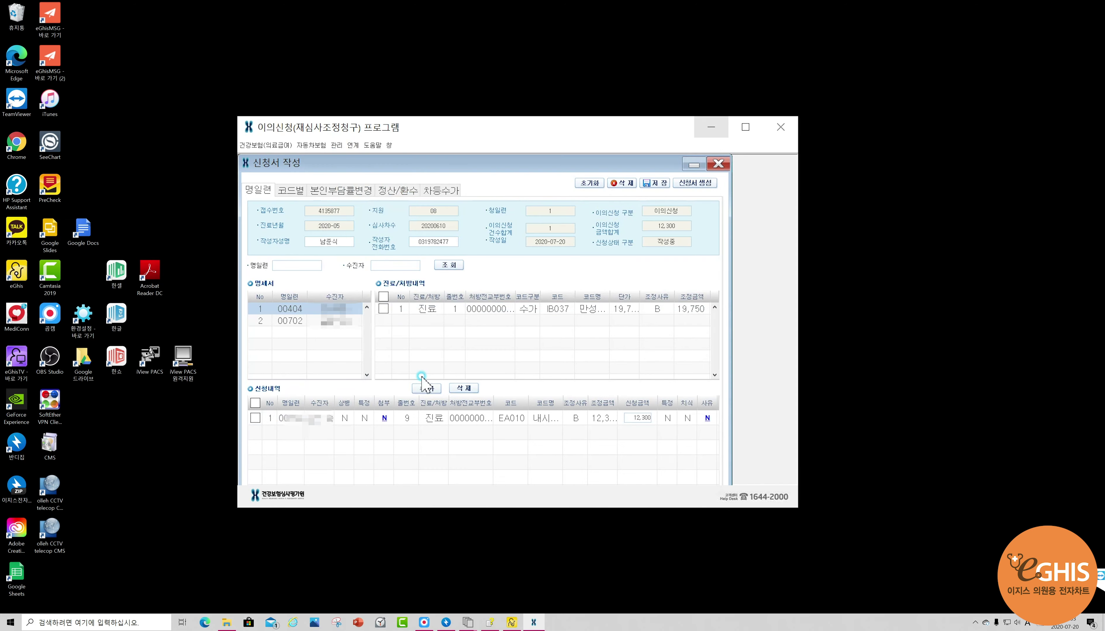
View the 특정내역 section of statement 00702 for the EA010 application line, and close the 명세서 window
{"action": "left_click", "coordinate": [367, 419]}
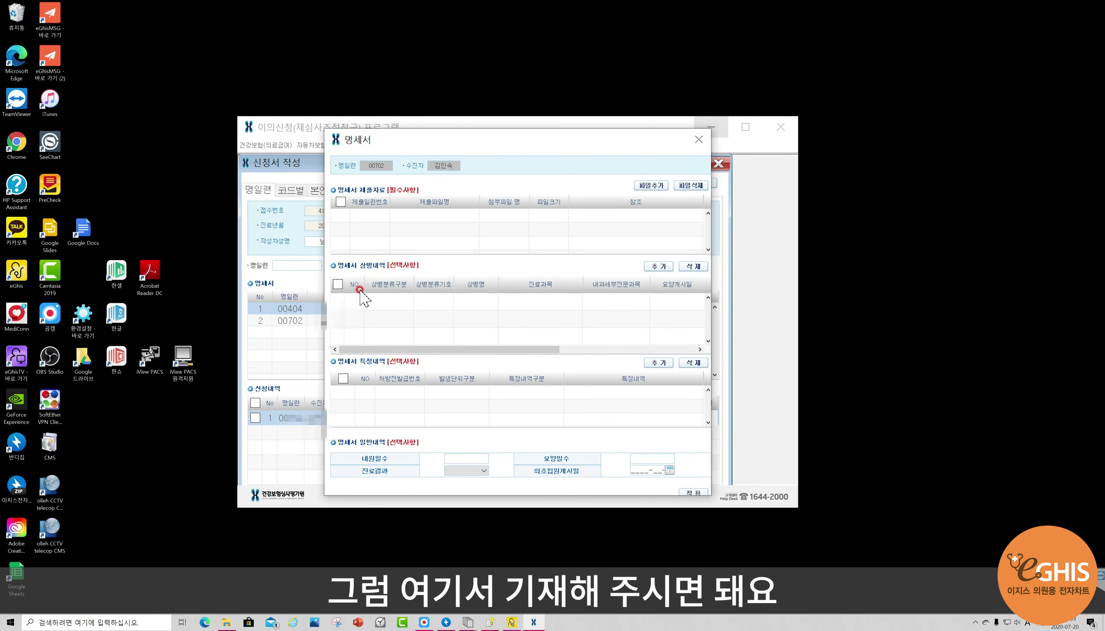
{"action": "left_click", "coordinate": [699, 141]}
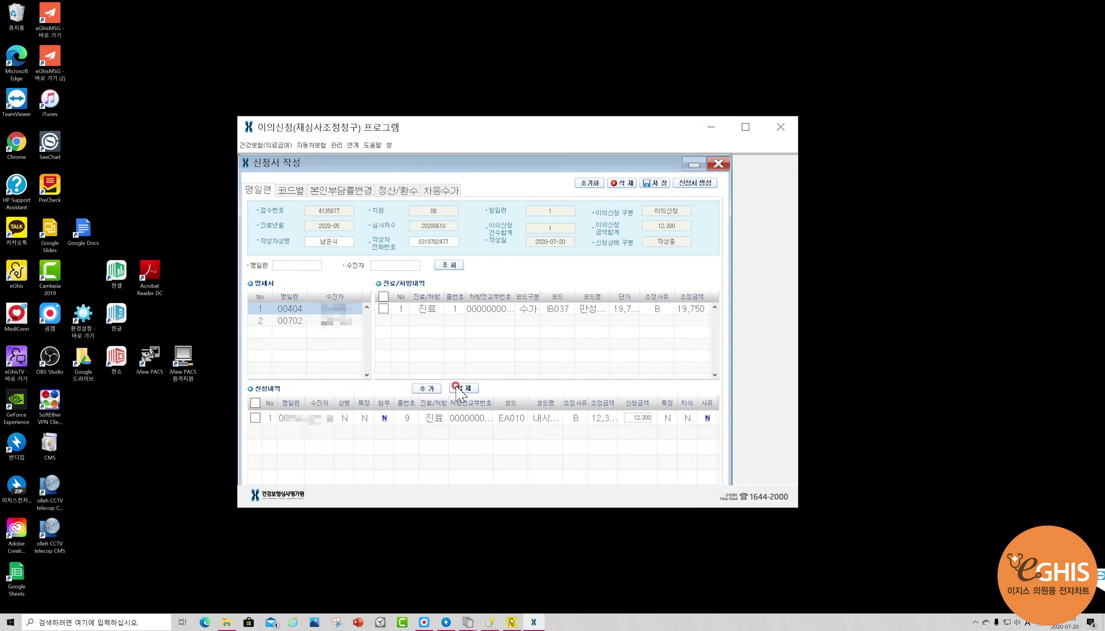
{"action": "left_click", "coordinate": [439, 425]}
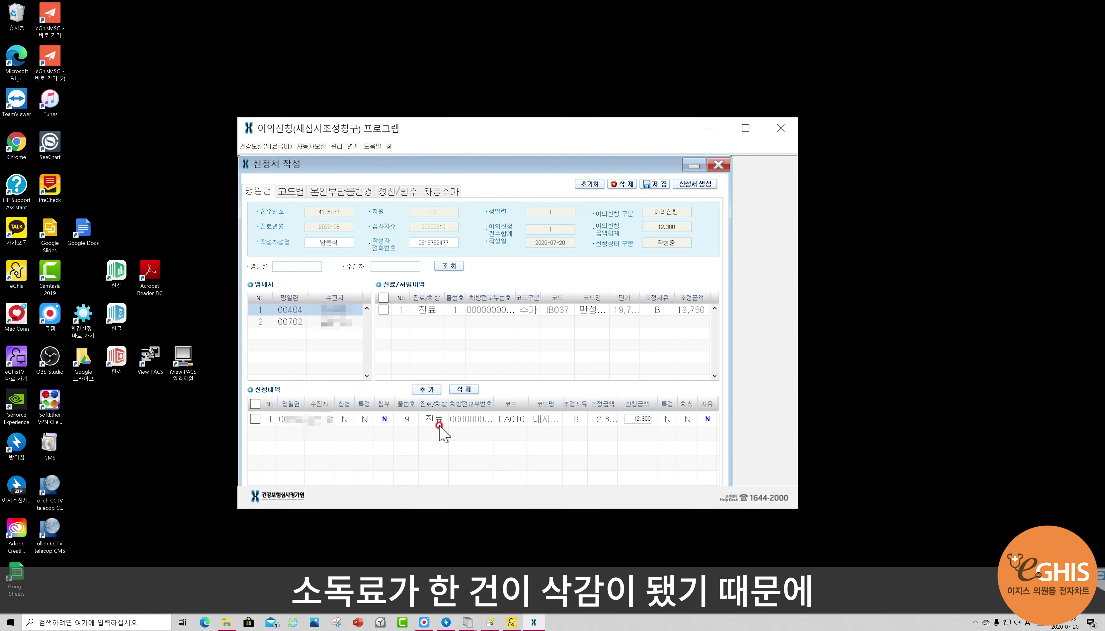
Attach both evidence files from the OneDrive folder 2020년이의신청용자료 to the 제출자료 of statement 00702
{"action": "left_click", "coordinate": [519, 425]}
{"action": "left_click", "coordinate": [513, 420]}
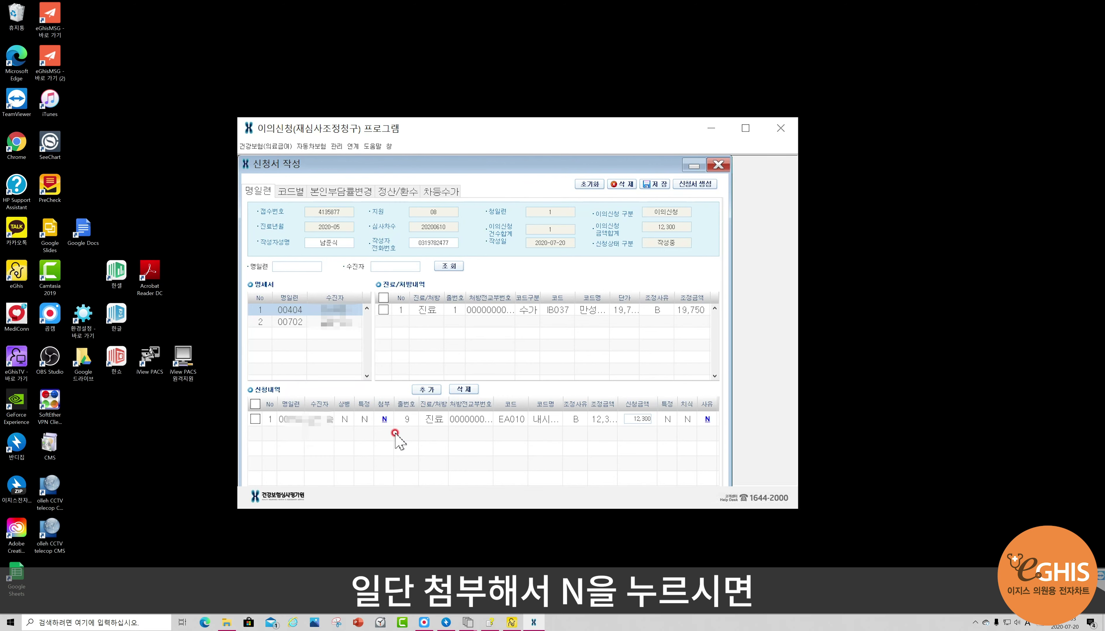
{"action": "left_click", "coordinate": [383, 420]}
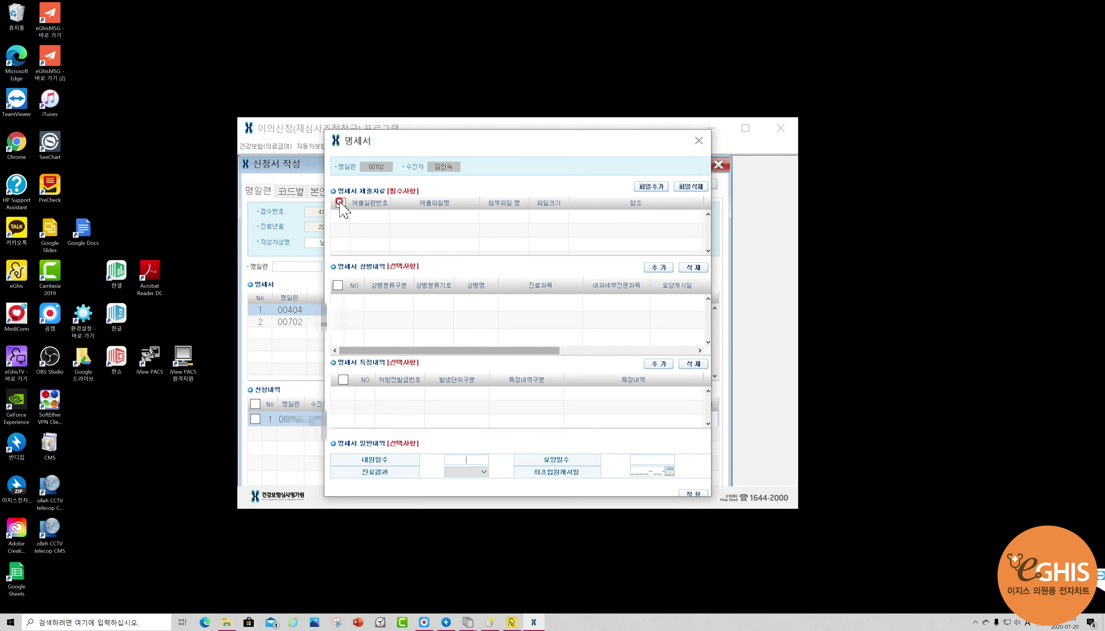
{"action": "left_click", "coordinate": [655, 188]}
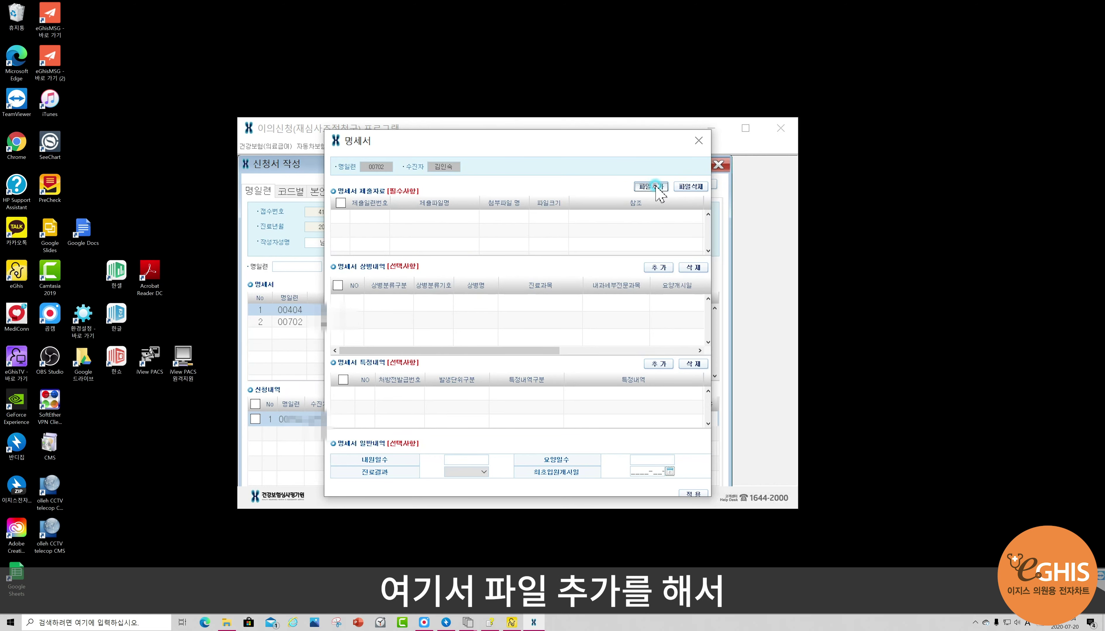
{"action": "left_click", "coordinate": [390, 287]}
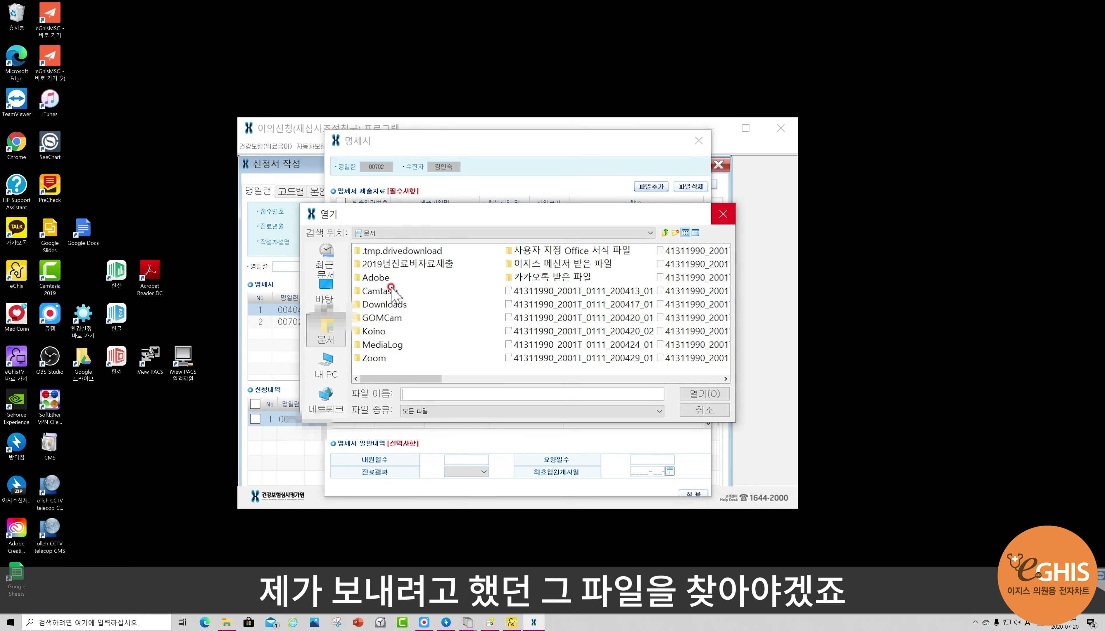
{"action": "left_click", "coordinate": [636, 233]}
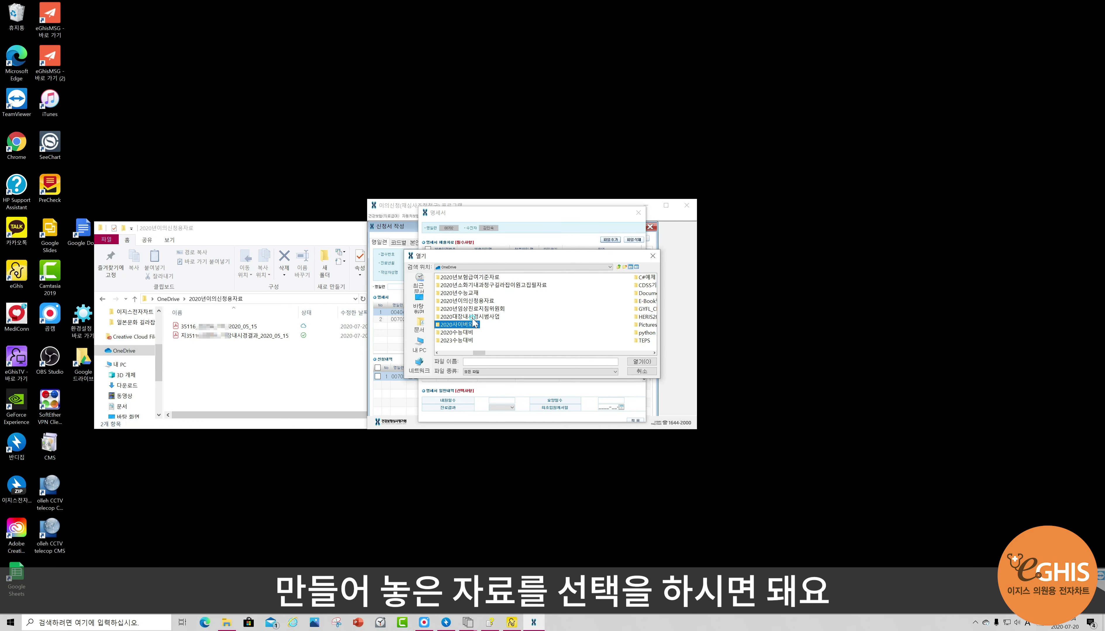
{"action": "left_click", "coordinate": [476, 301]}
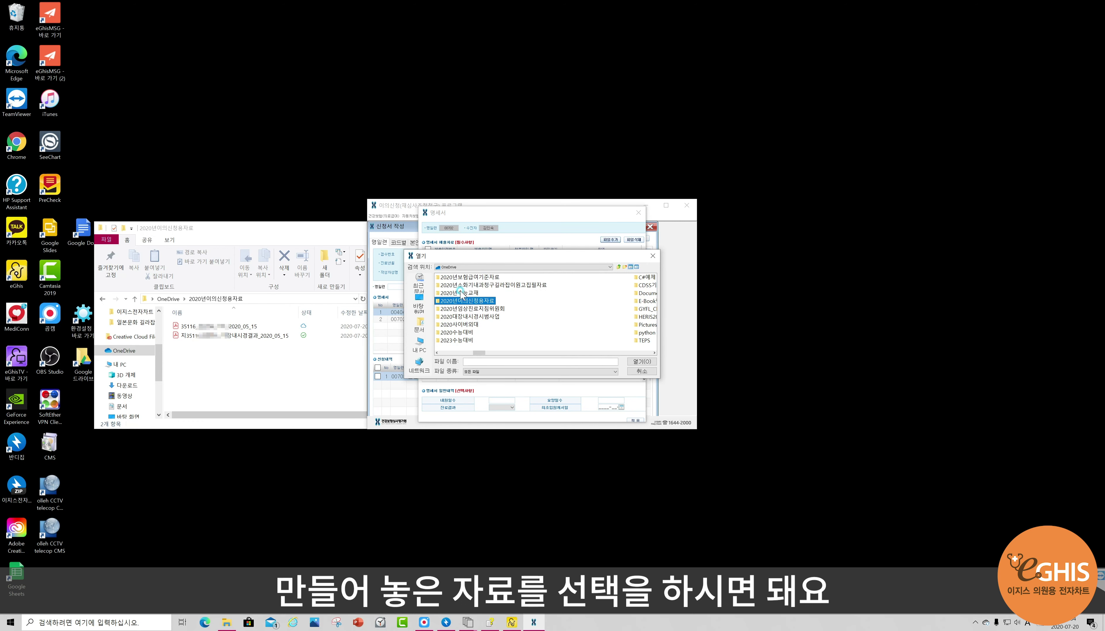
{"action": "left_click", "coordinate": [445, 302]}
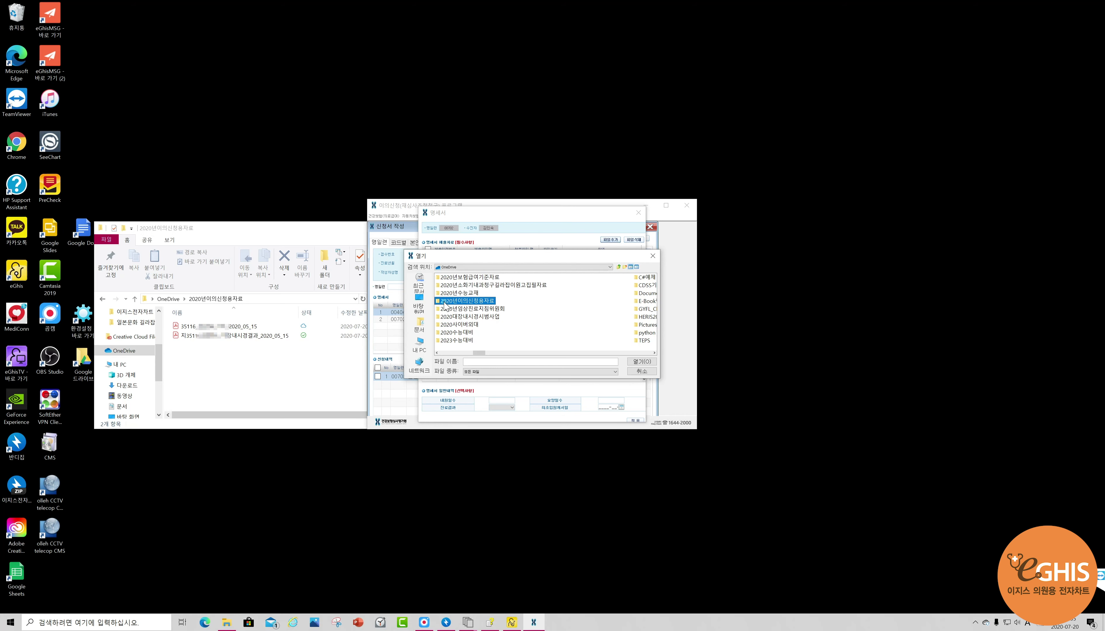
{"action": "double_click", "coordinate": [437, 302]}
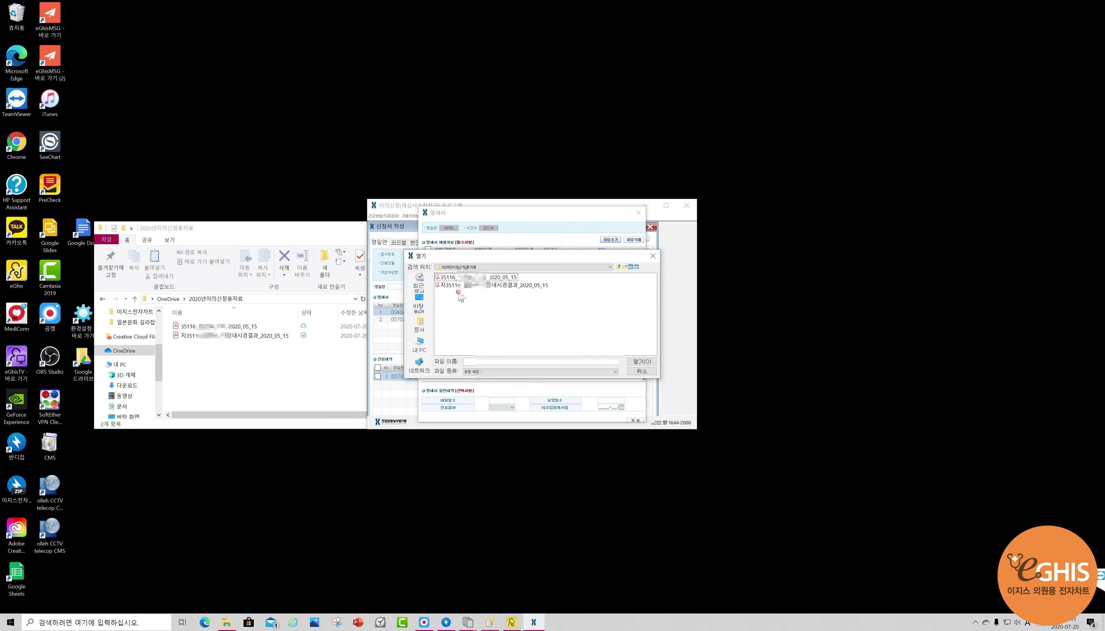
{"action": "left_click", "coordinate": [458, 279]}
{"action": "left_click", "coordinate": [491, 285], "text": "shift"}
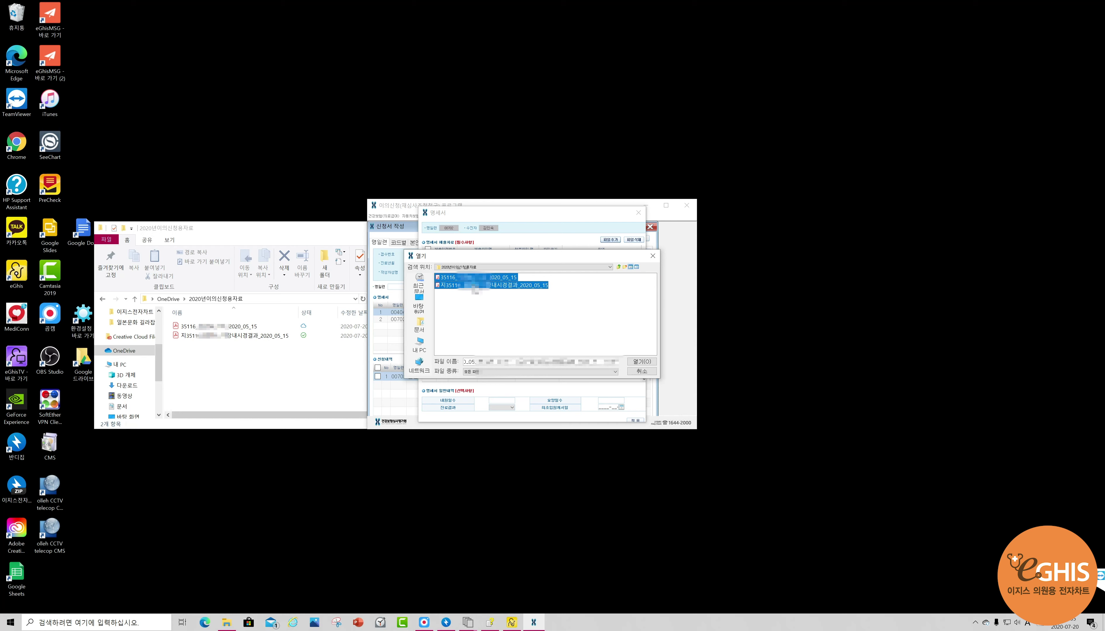
{"action": "left_click", "coordinate": [640, 362]}
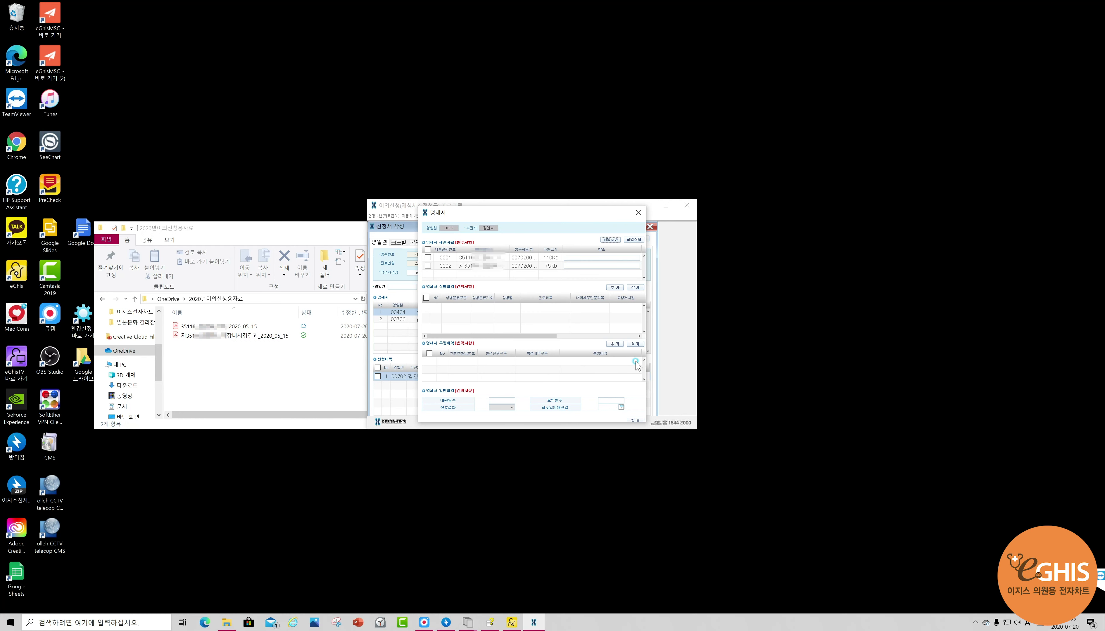
Select all attached files in the 제출자료 list of statement 00702 and apply the 명세서
{"action": "left_click", "coordinate": [427, 250]}
{"action": "left_click", "coordinate": [605, 338]}
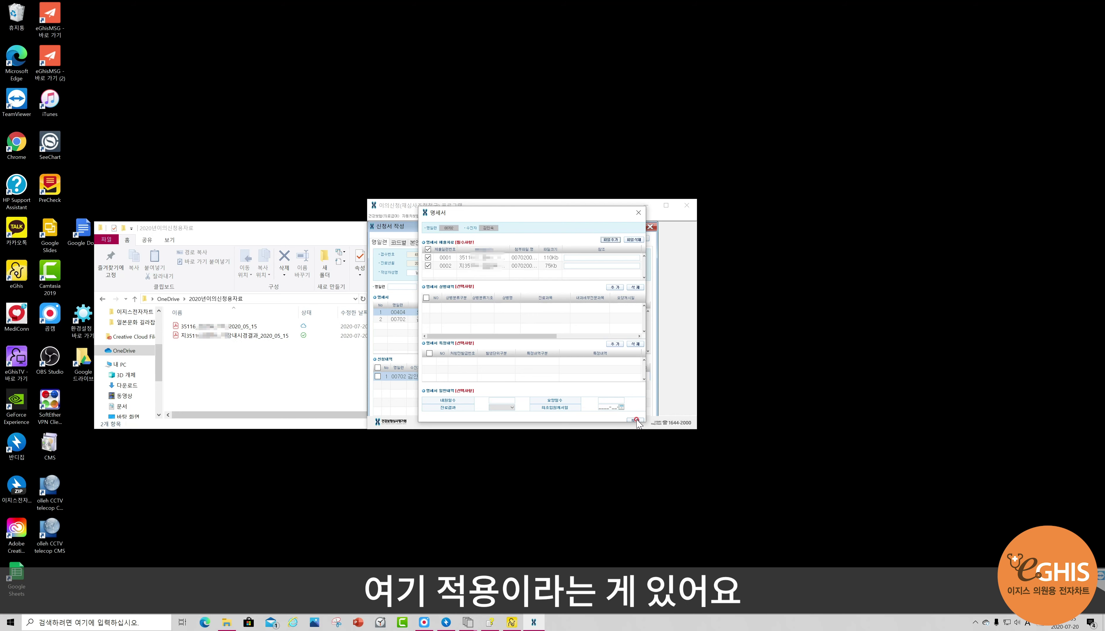
{"action": "left_click", "coordinate": [627, 380]}
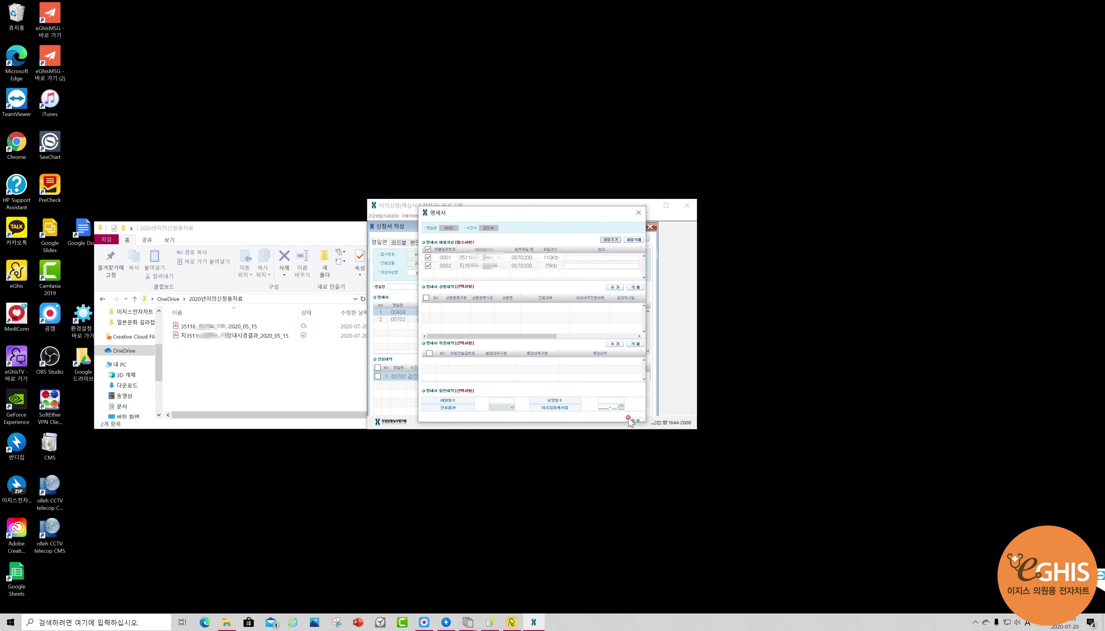
{"action": "left_click", "coordinate": [645, 420]}
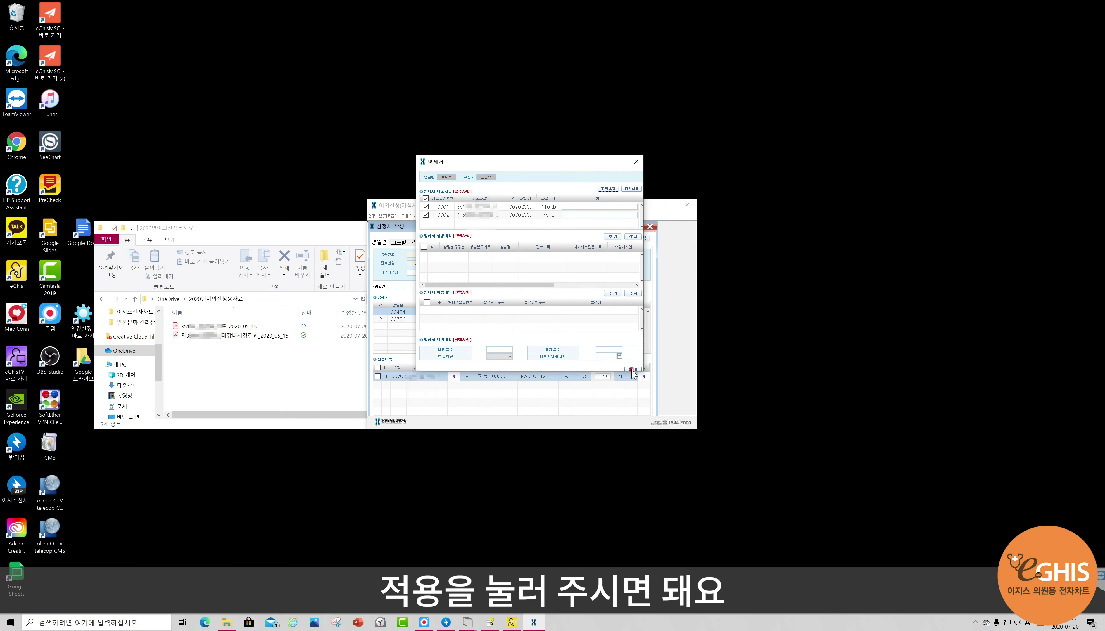
{"action": "left_click", "coordinate": [632, 371]}
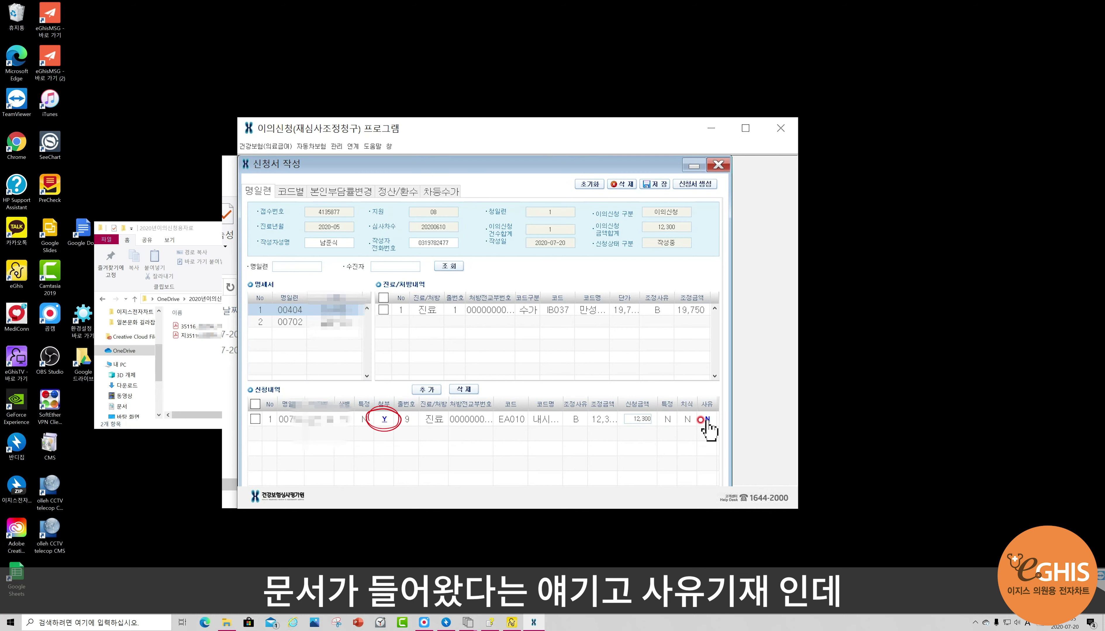
Enter the 줄단위 사유내역 "대장내시경 수가 청구 누락됨. 추가청구 시행함. 진료차트 및 내시경 결과지 참고" for the EA010 line and apply it
{"action": "double_click", "coordinate": [706, 420]}
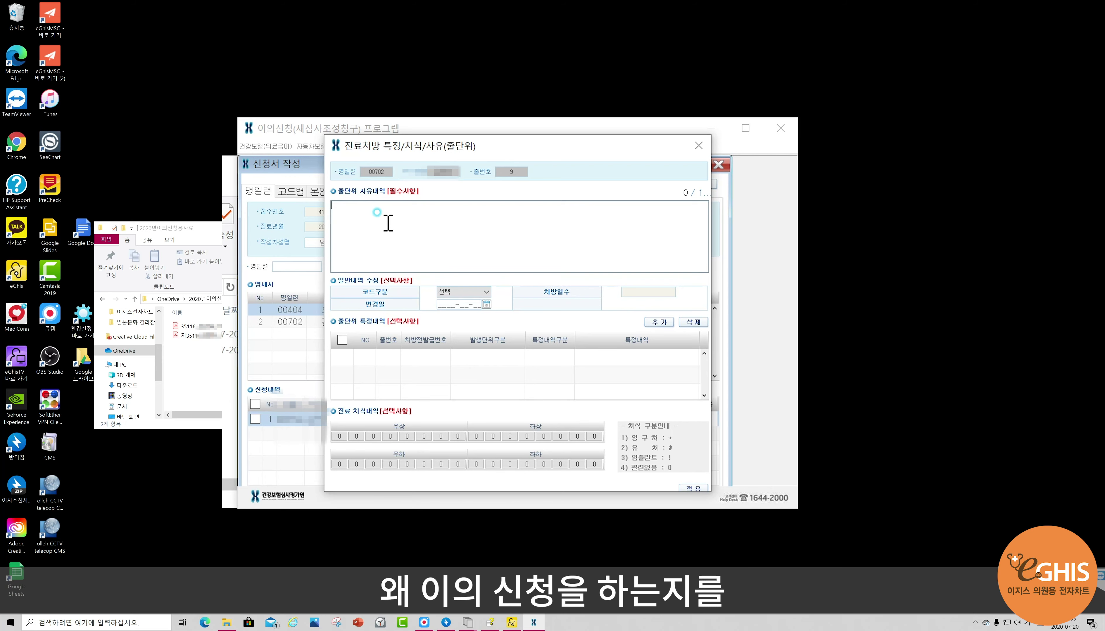
{"action": "left_click", "coordinate": [382, 204]}
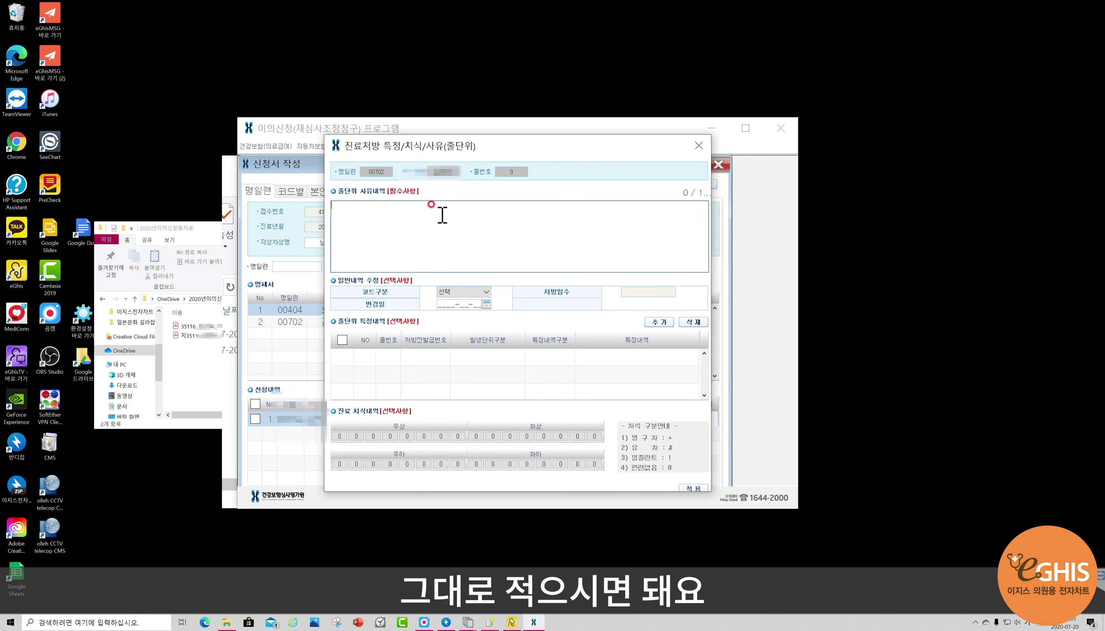
{"action": "type", "text": "대장내시경 수가청구 누락됨. 추가청구 시행함. 진료차트 및 내시경 결과지 참고"}
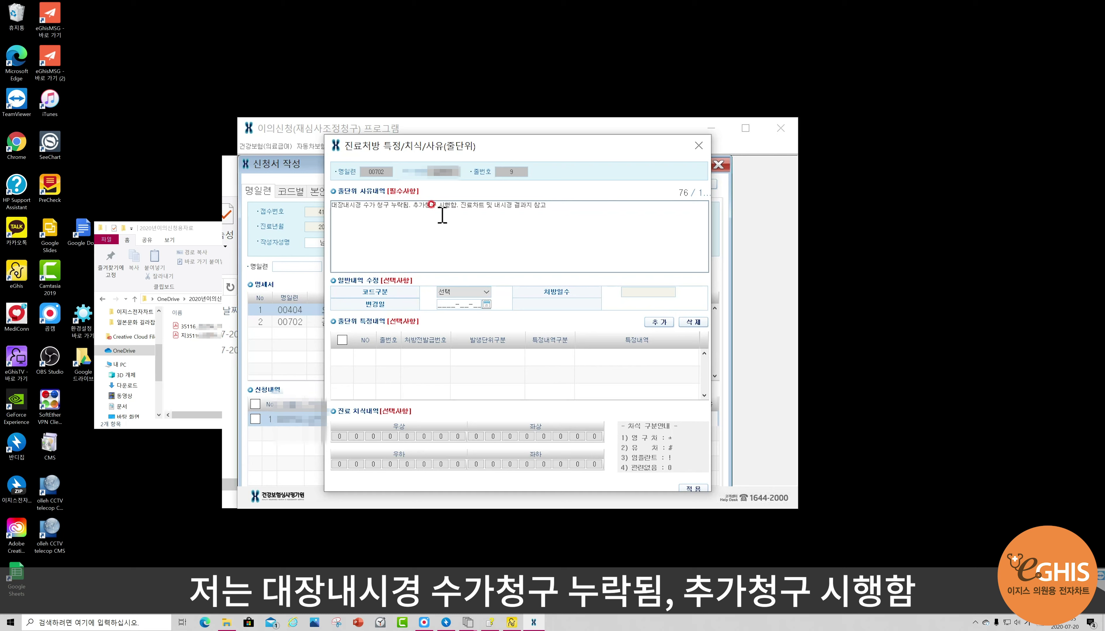
{"action": "left_click", "coordinate": [463, 201]}
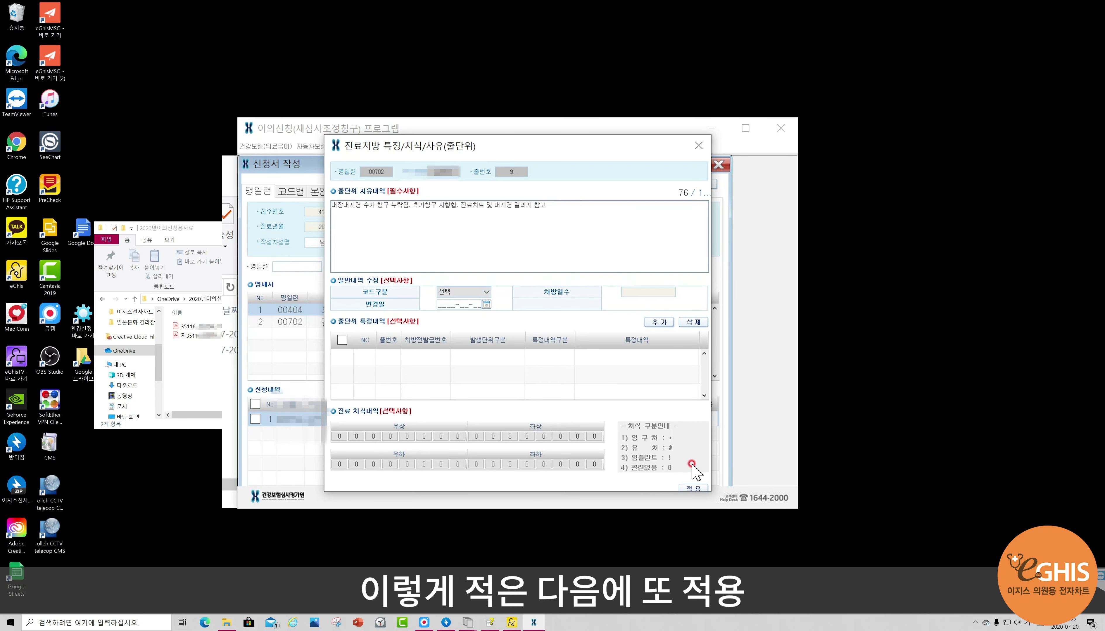
{"action": "left_click", "coordinate": [693, 488]}
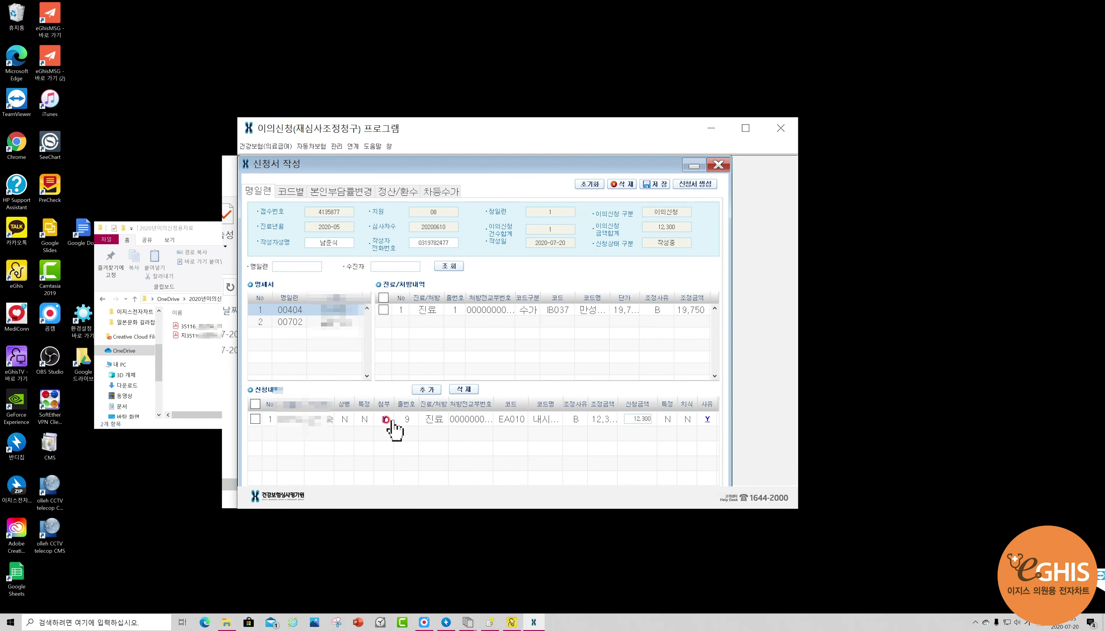
Recheck the 명세서 of statement 00702, and save the application with all 신청내역 entries selected
{"action": "left_click", "coordinate": [345, 419]}
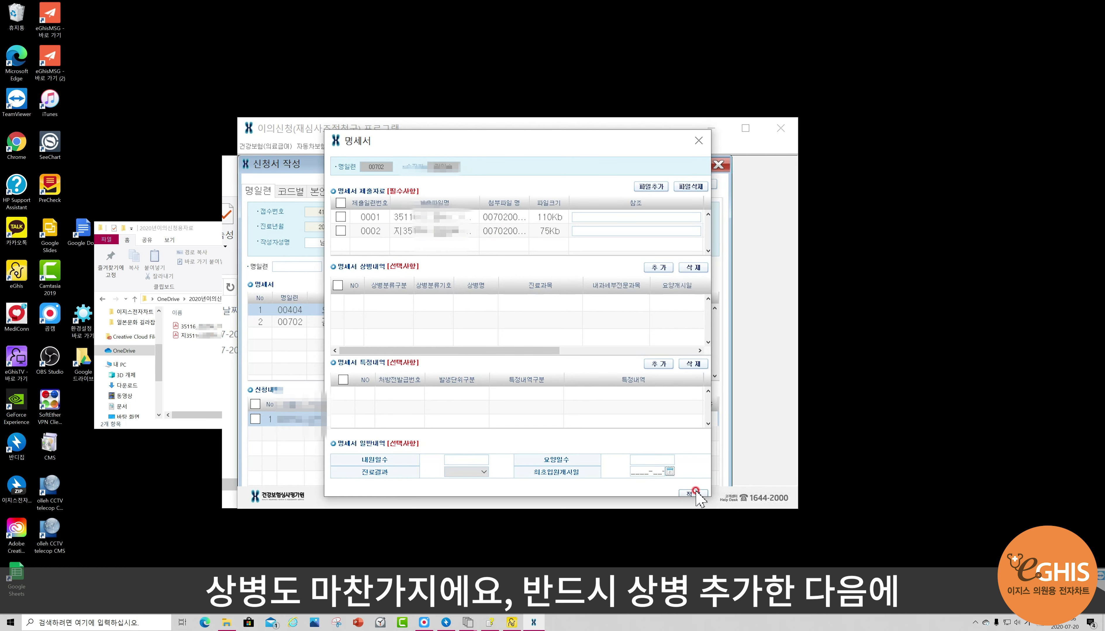
{"action": "left_click", "coordinate": [698, 140]}
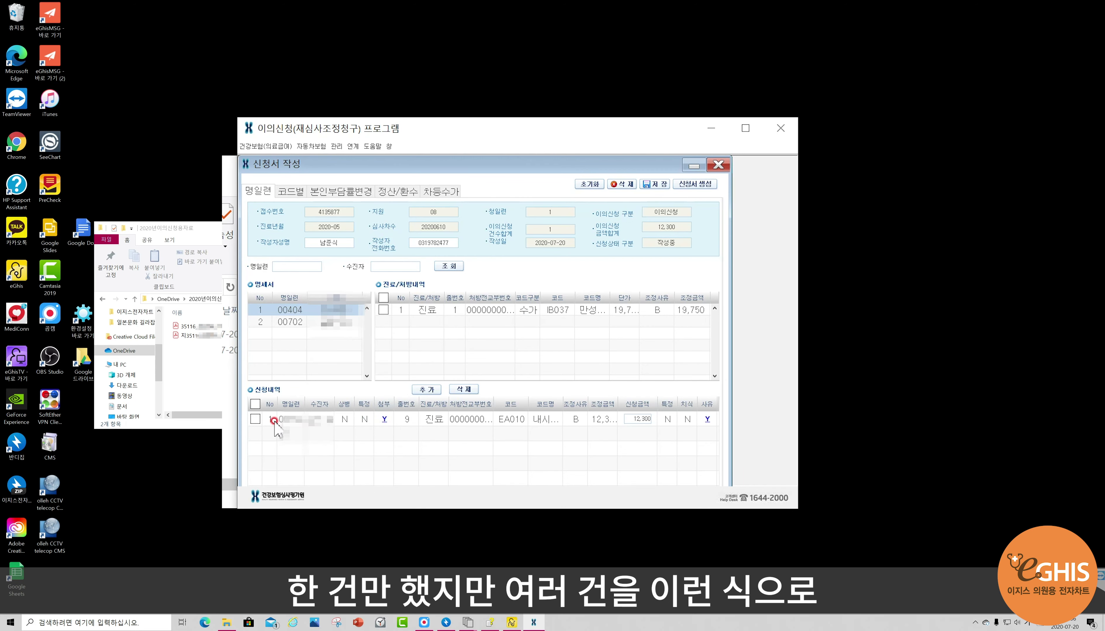
{"action": "left_click", "coordinate": [255, 404]}
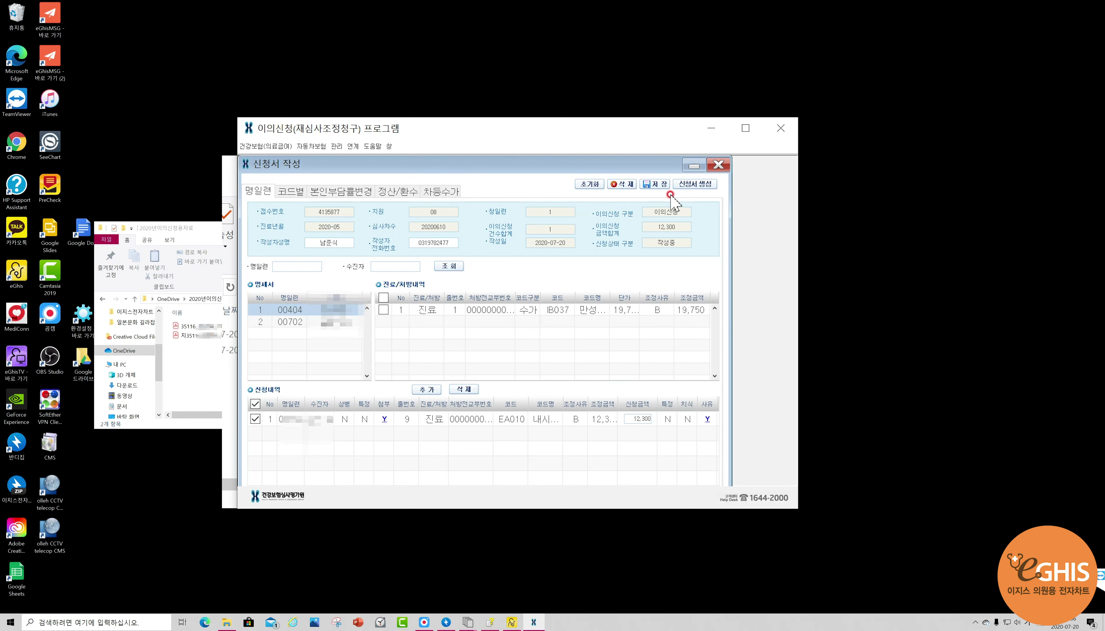
{"action": "left_click", "coordinate": [659, 184]}
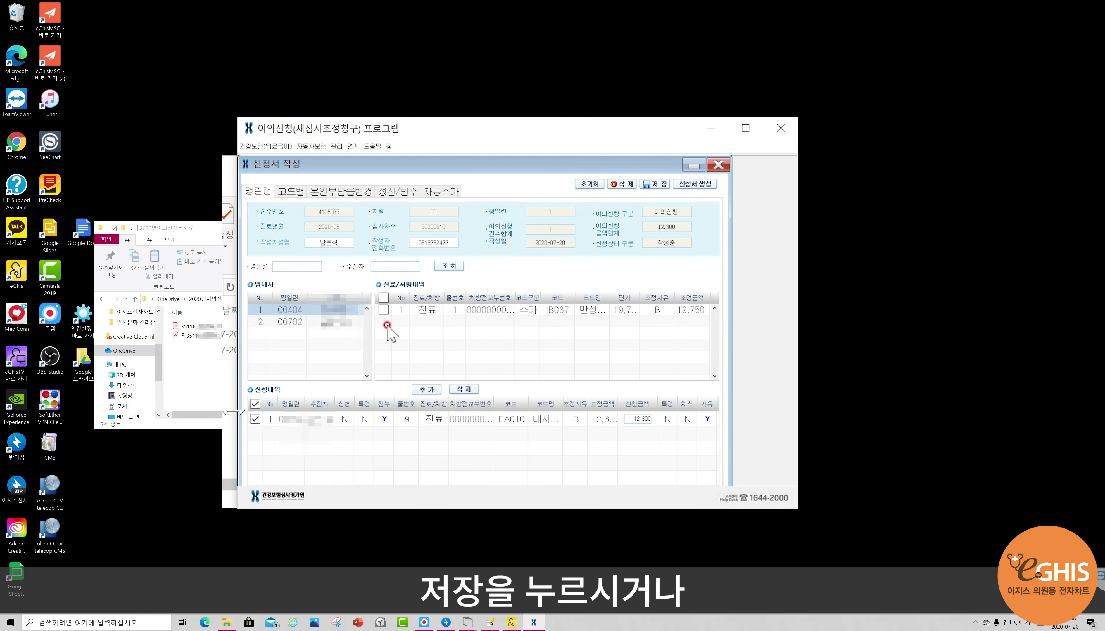
{"action": "left_click", "coordinate": [663, 185]}
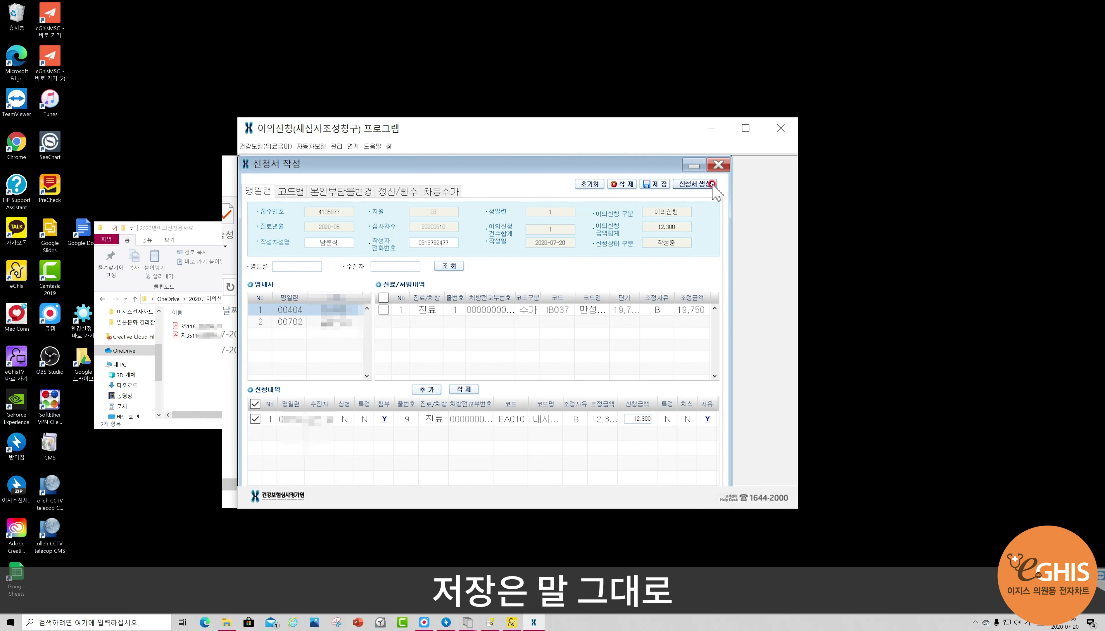
{"action": "left_click", "coordinate": [657, 186]}
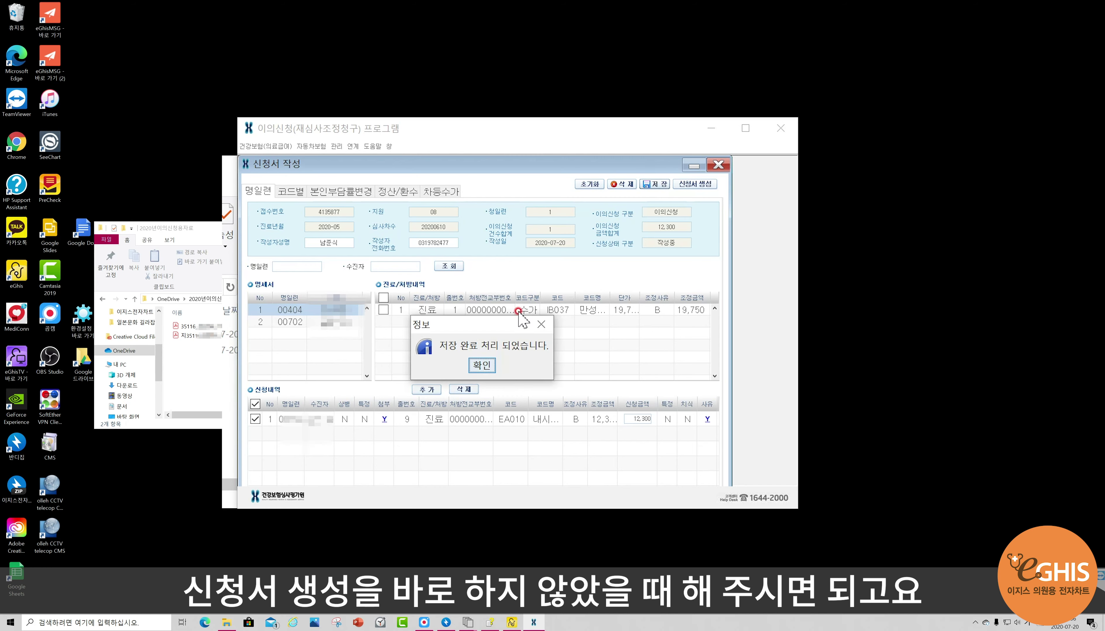
{"action": "left_click", "coordinate": [484, 367]}
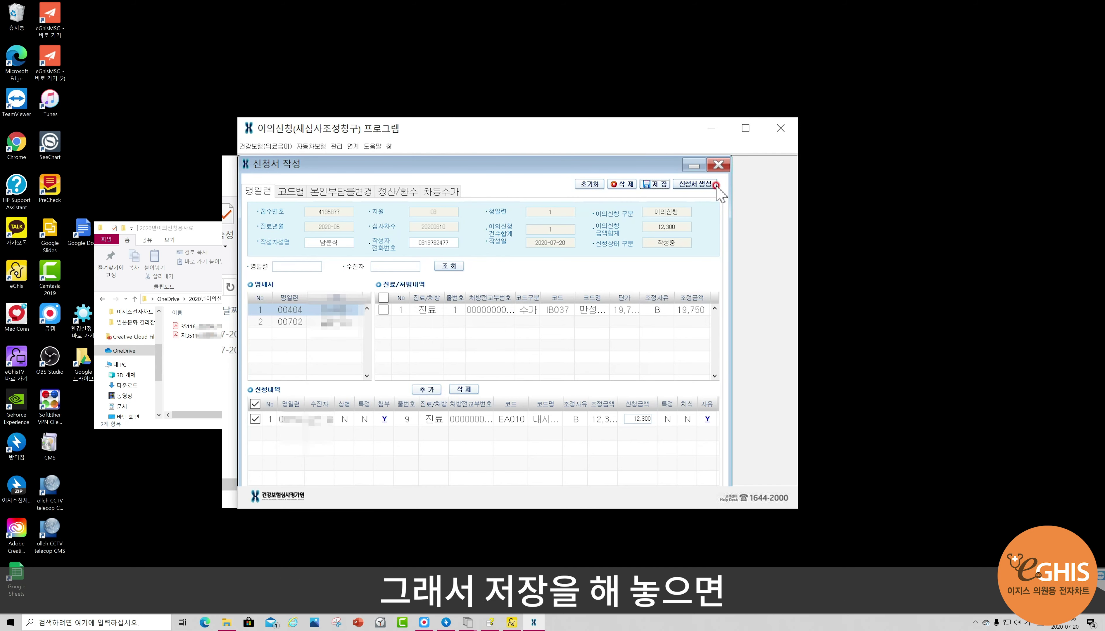
Close the application and notice windows, and reload the saved health-insurance application through 불러오기 for 진료년월 2020-01 to 2020-07
{"action": "left_click", "coordinate": [718, 166]}
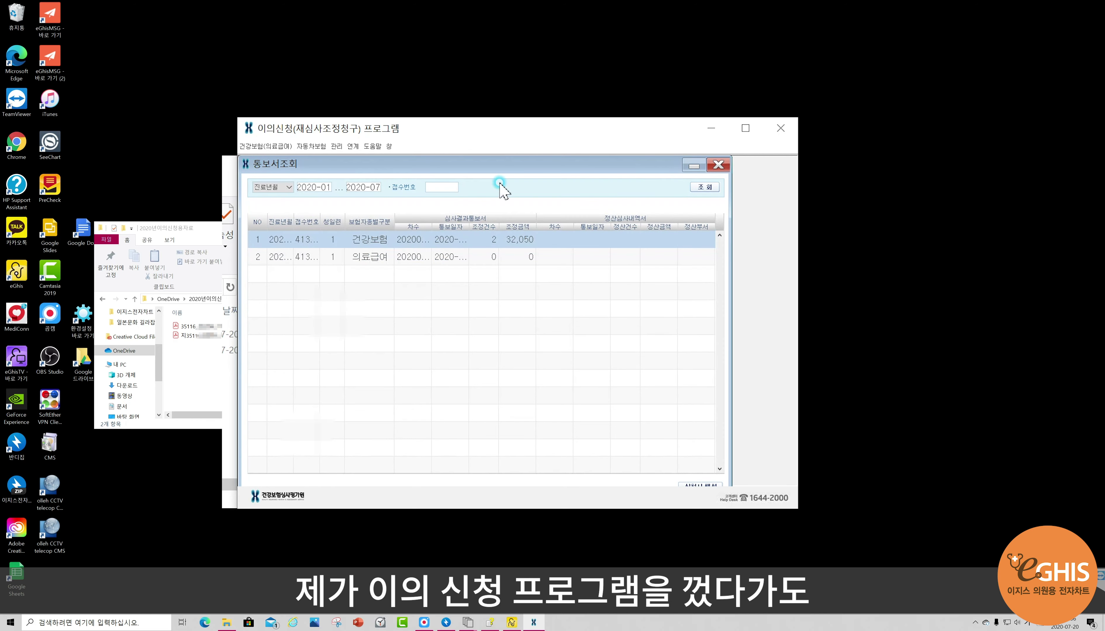
{"action": "left_click", "coordinate": [719, 165]}
{"action": "left_click", "coordinate": [255, 147]}
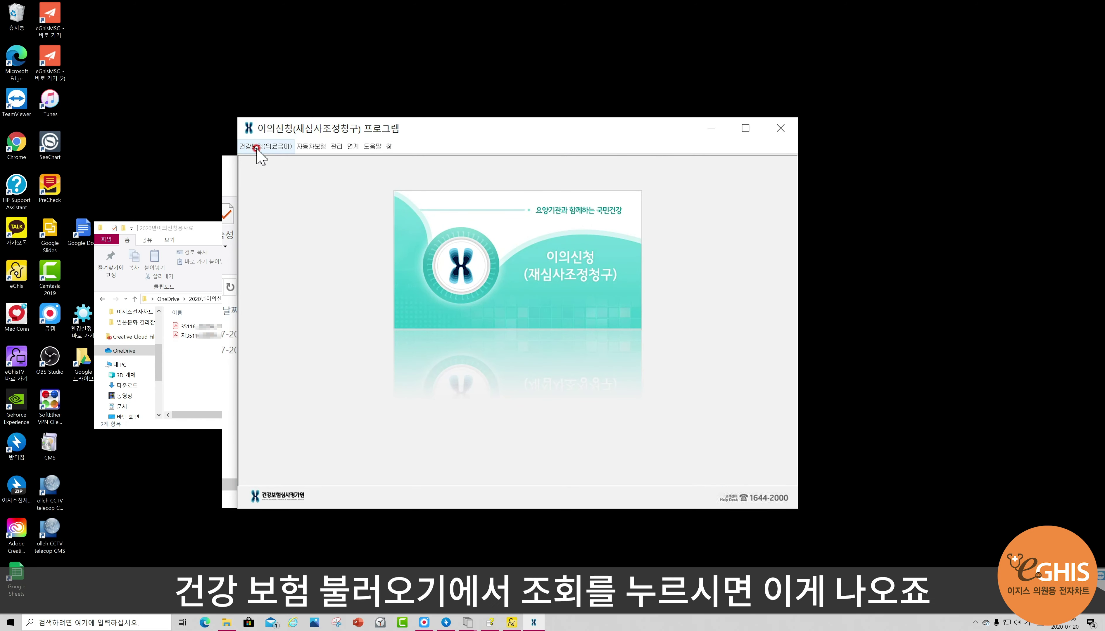
{"action": "left_click", "coordinate": [279, 200]}
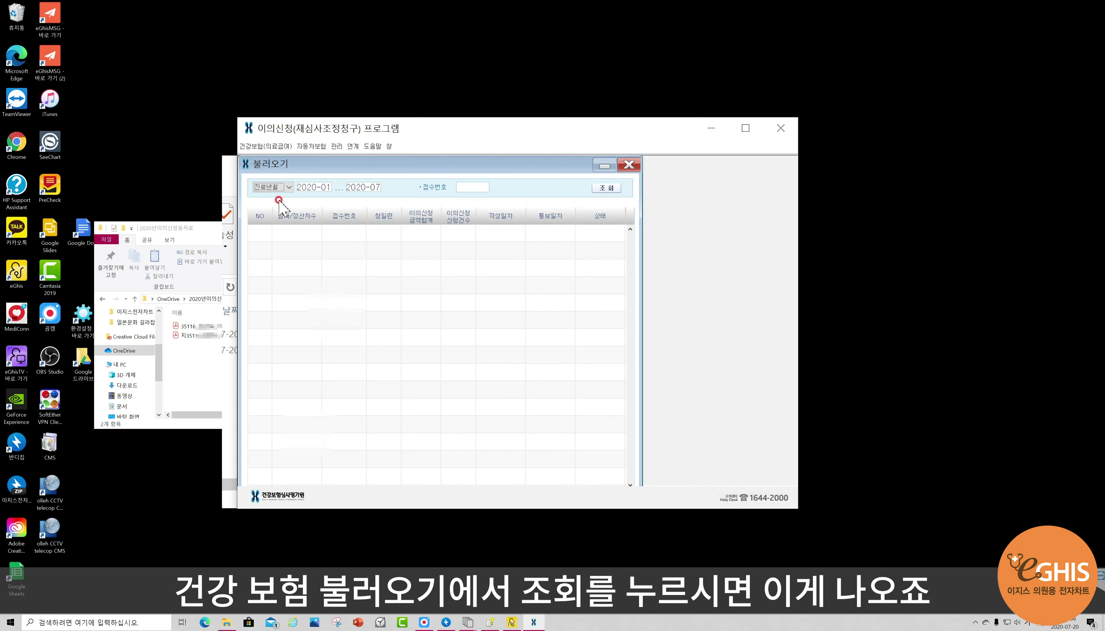
{"action": "left_click", "coordinate": [613, 190]}
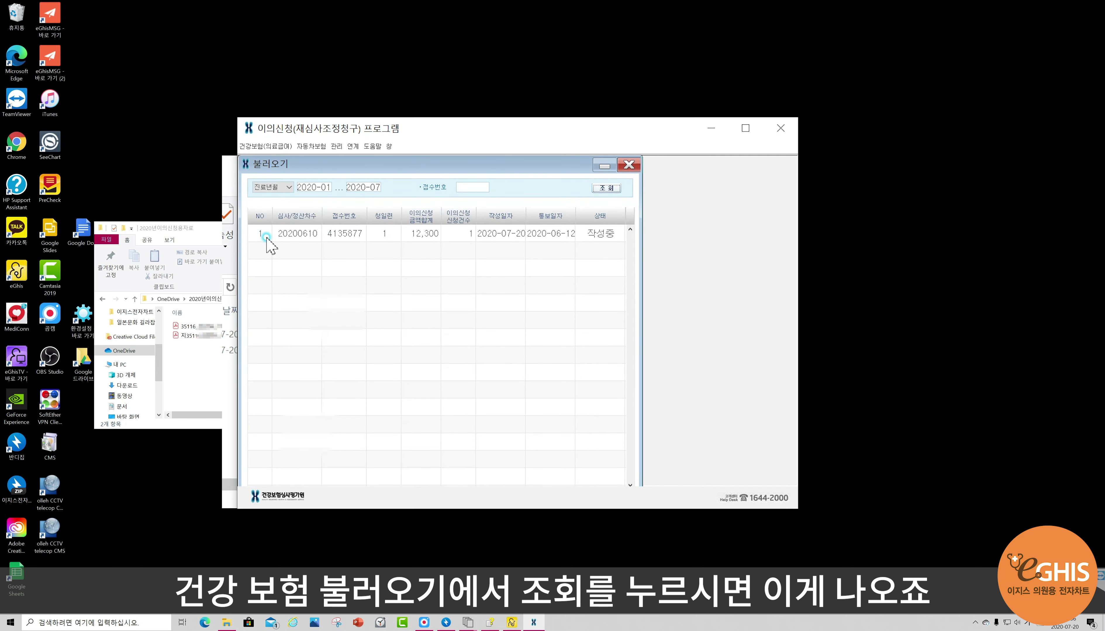
{"action": "double_click", "coordinate": [373, 233]}
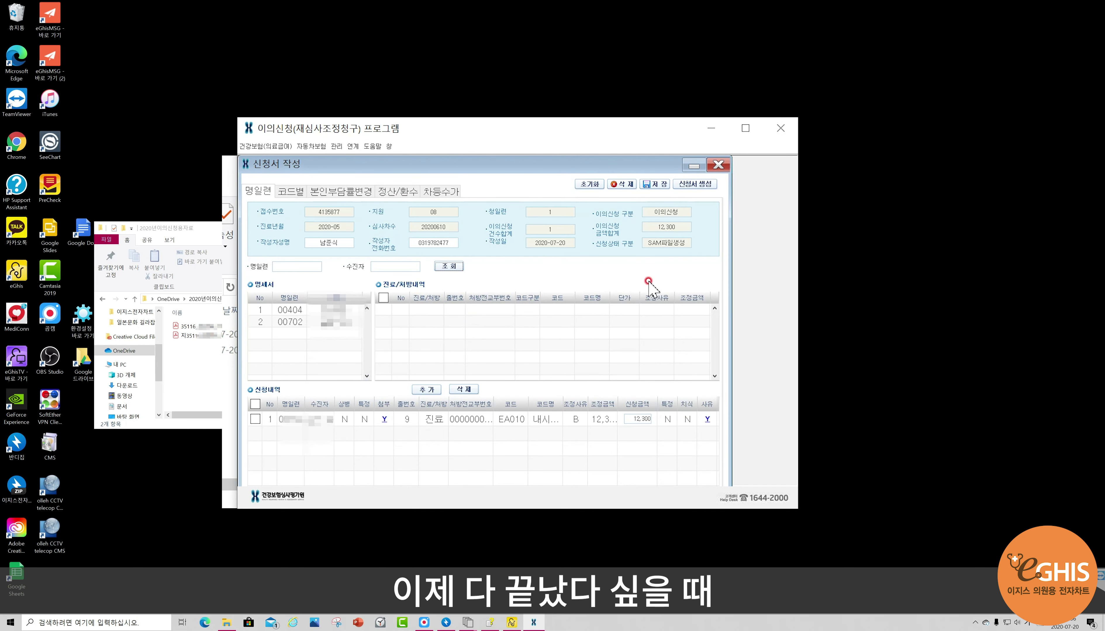
Open the 신청서 미리보기 for the May 2020 appeal and generate the 신청서 from it
{"action": "left_click", "coordinate": [705, 185]}
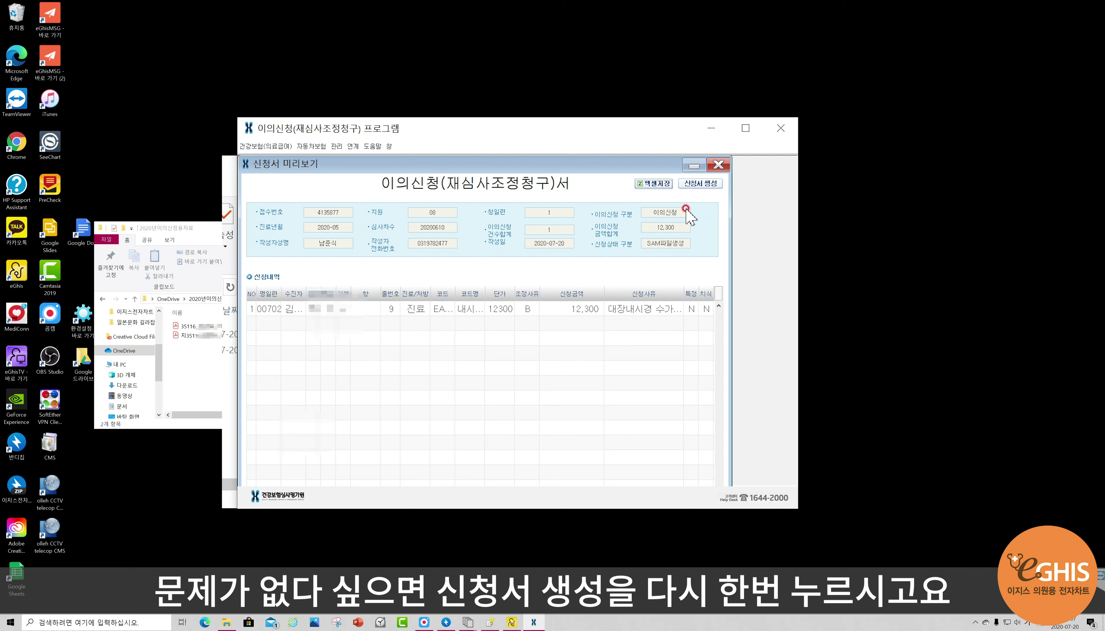
{"action": "left_click", "coordinate": [702, 184]}
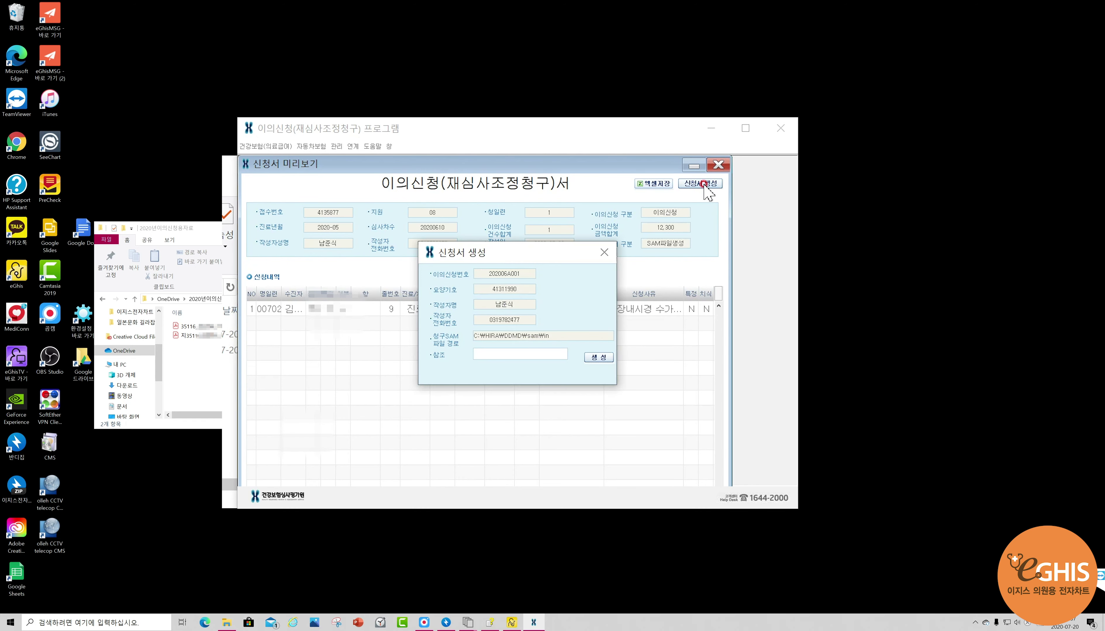
{"action": "left_click", "coordinate": [600, 358]}
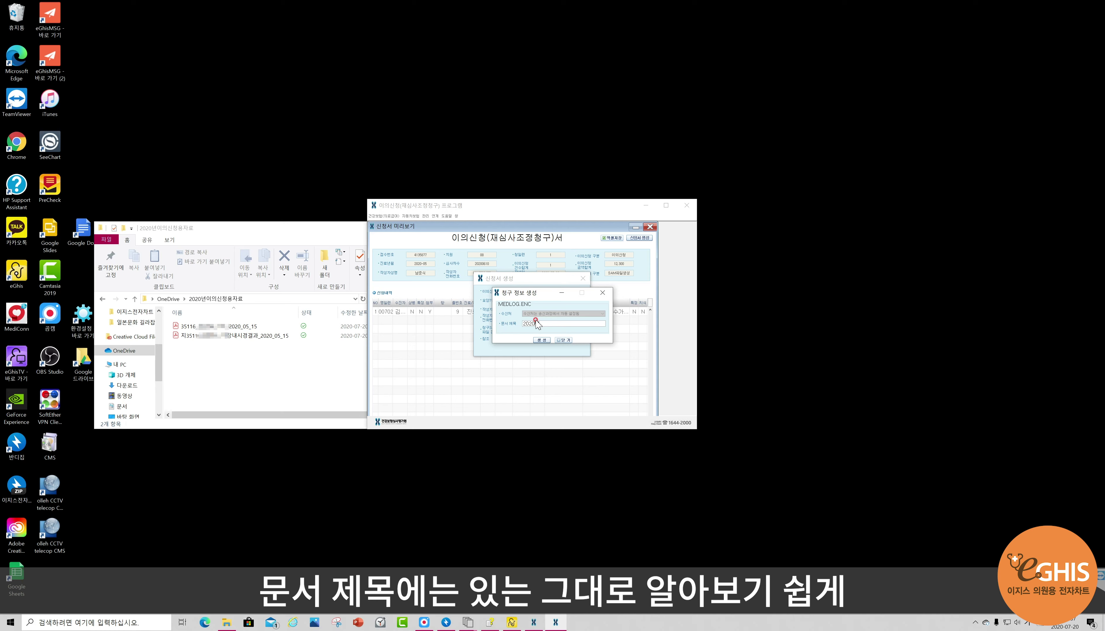
Enter the 문서 제목 "2020년5월보험진료_이의신청" in 청구 정보 생성 and generate the claim document
{"action": "type", "text": "5월보험진료_이의신청"}
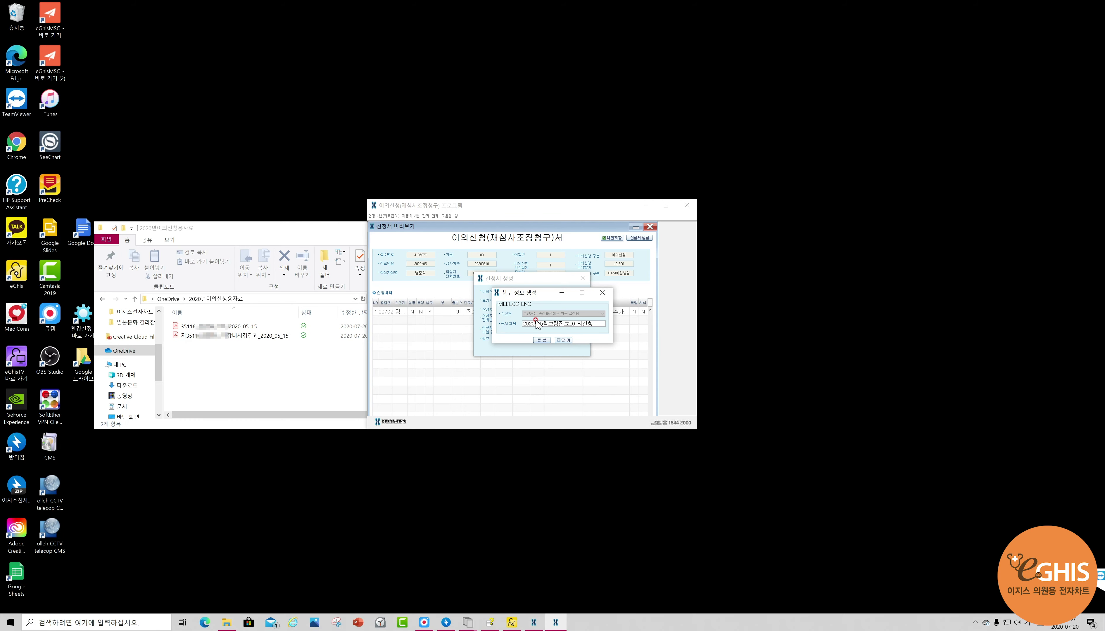
{"action": "left_click", "coordinate": [546, 340]}
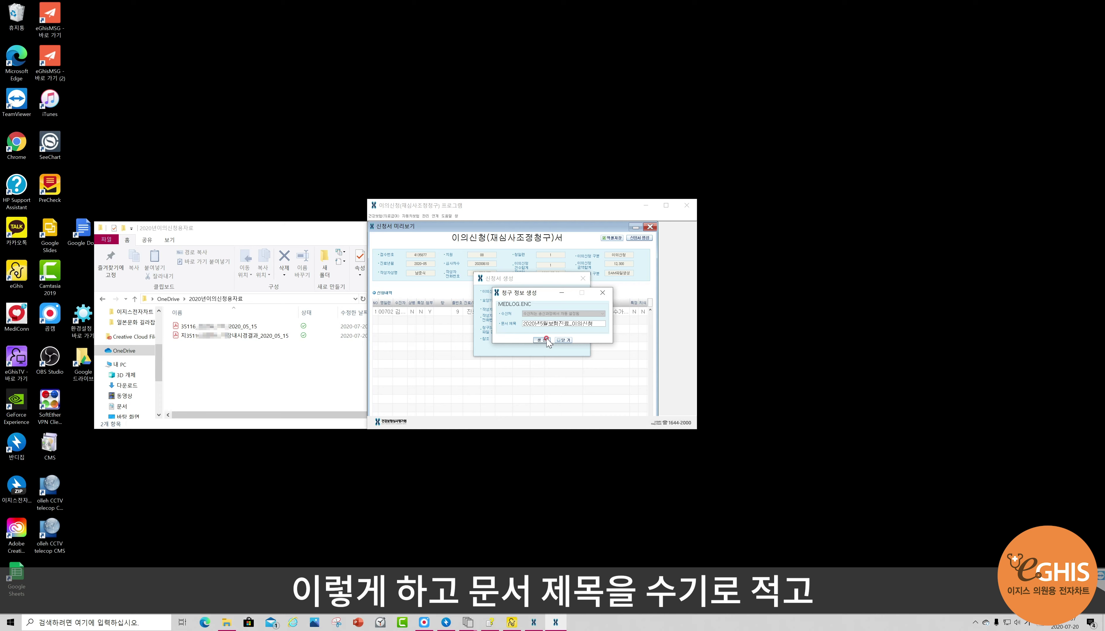
{"action": "left_click", "coordinate": [541, 340]}
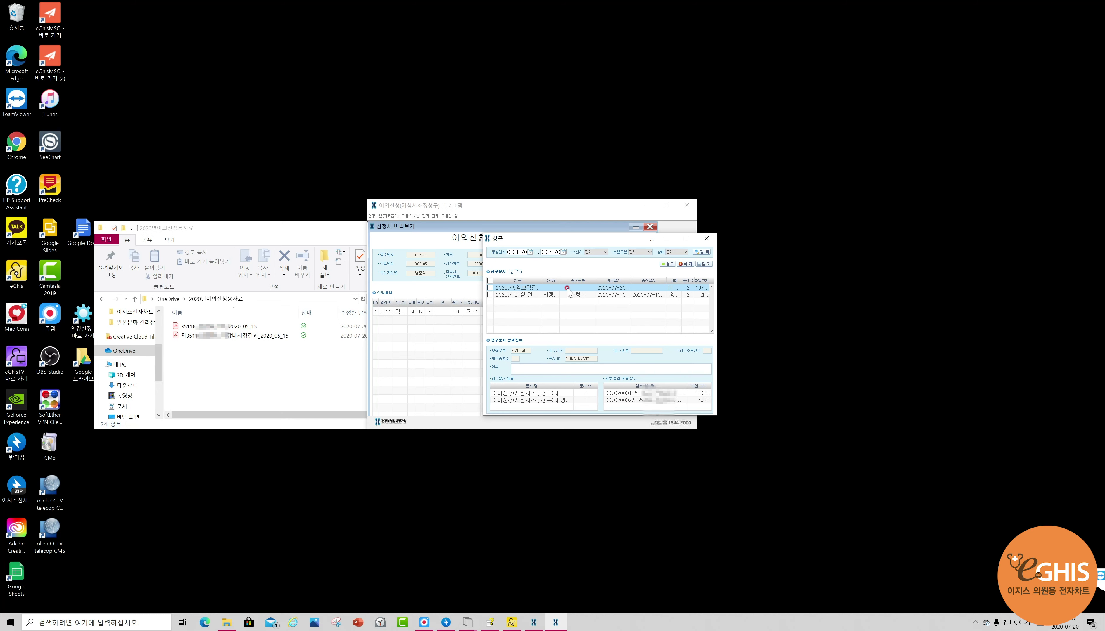
Check the document 2020년5월보험진료_이의신청 in the 청구문서 list and start its 청구
{"action": "left_click", "coordinate": [490, 288]}
{"action": "left_click", "coordinate": [667, 264]}
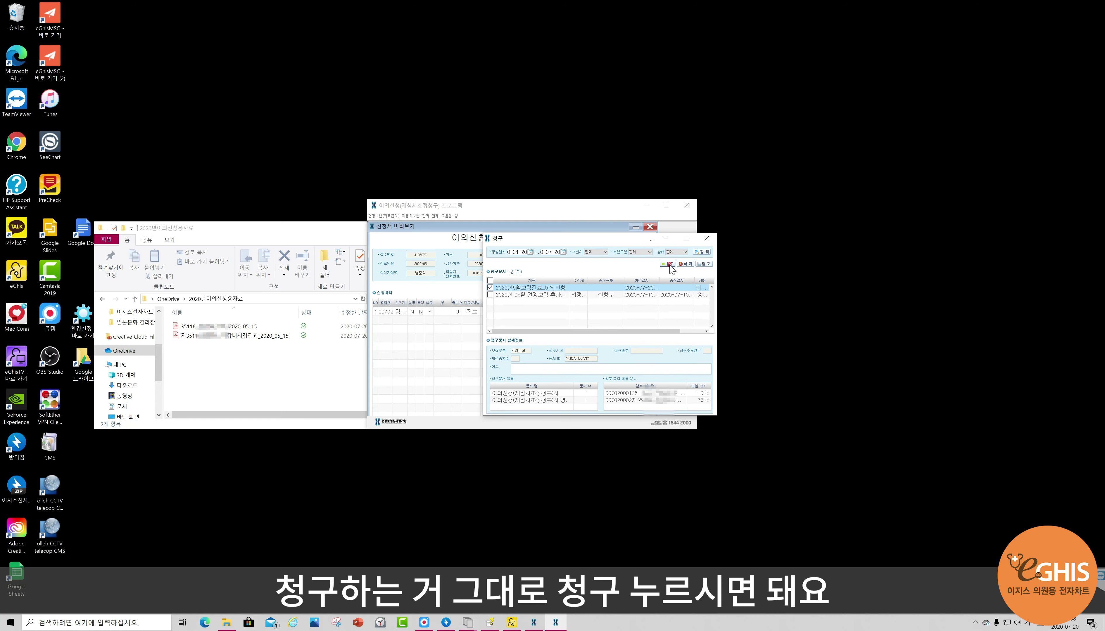
{"action": "left_click", "coordinate": [554, 387]}
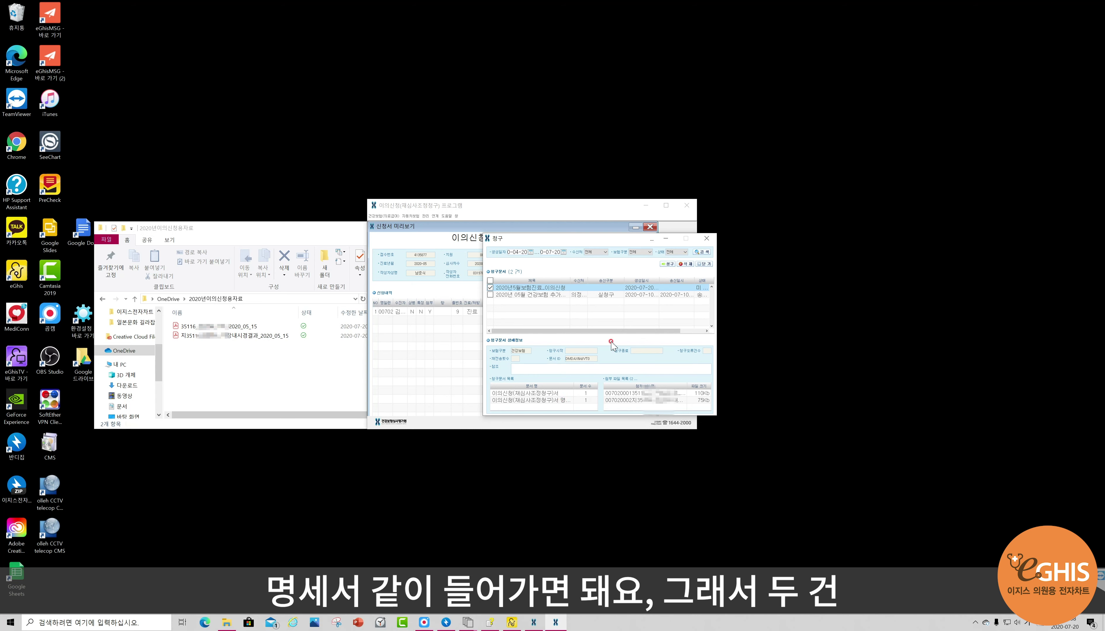
{"action": "left_click", "coordinate": [668, 264]}
Select the clinic's certificate, enter the certificate password, and send the claim document, acknowledging the notice
{"action": "left_click", "coordinate": [535, 326]}
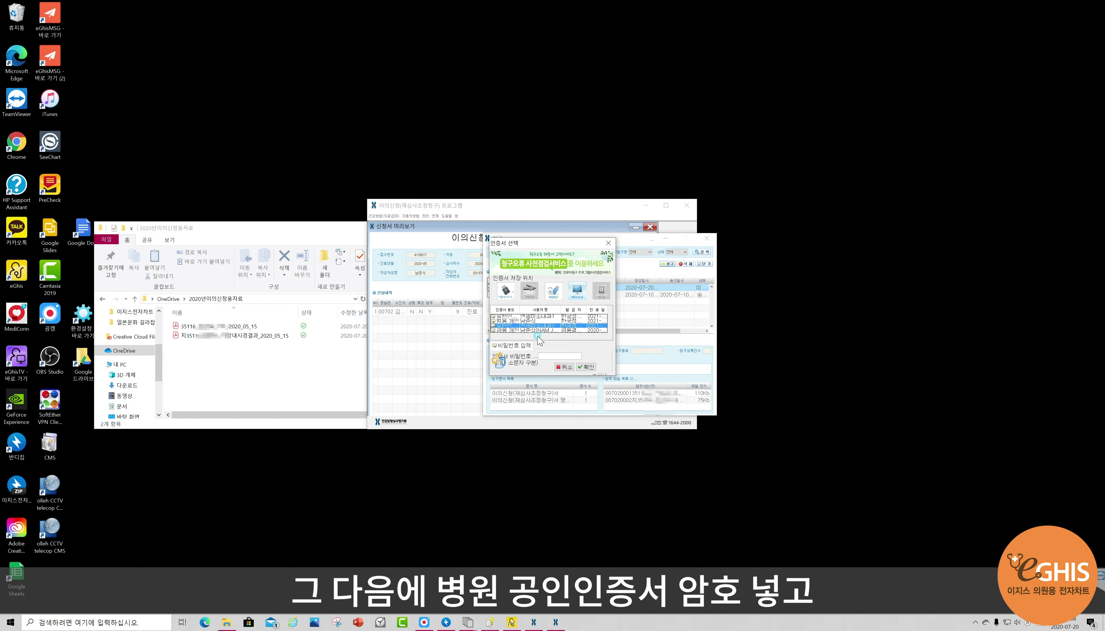
{"action": "type", "text": "*"}
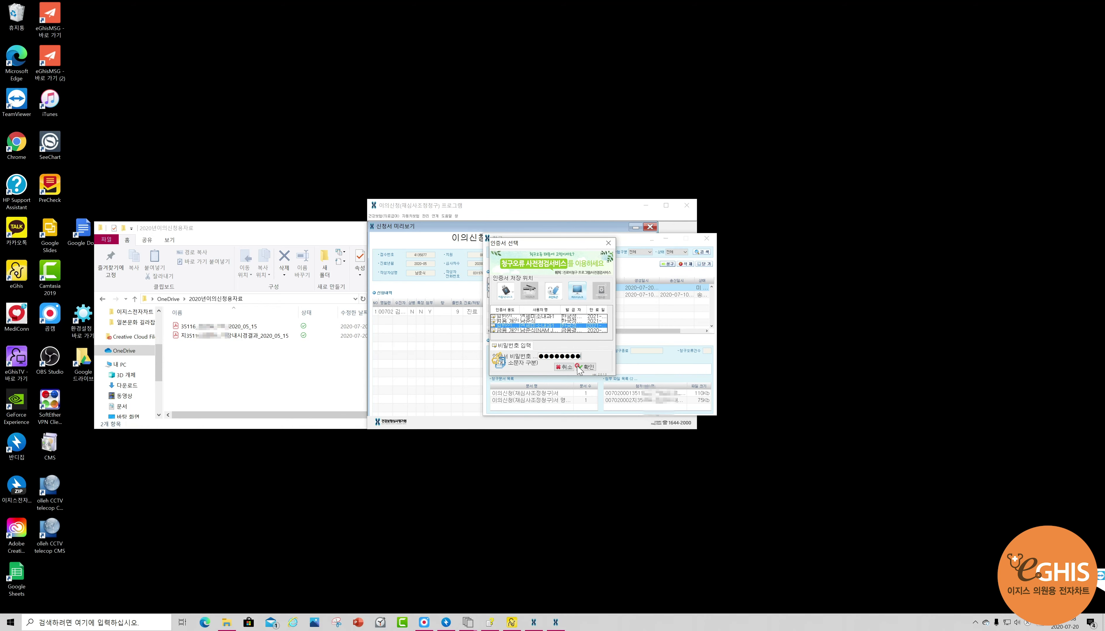
{"action": "left_click", "coordinate": [586, 367]}
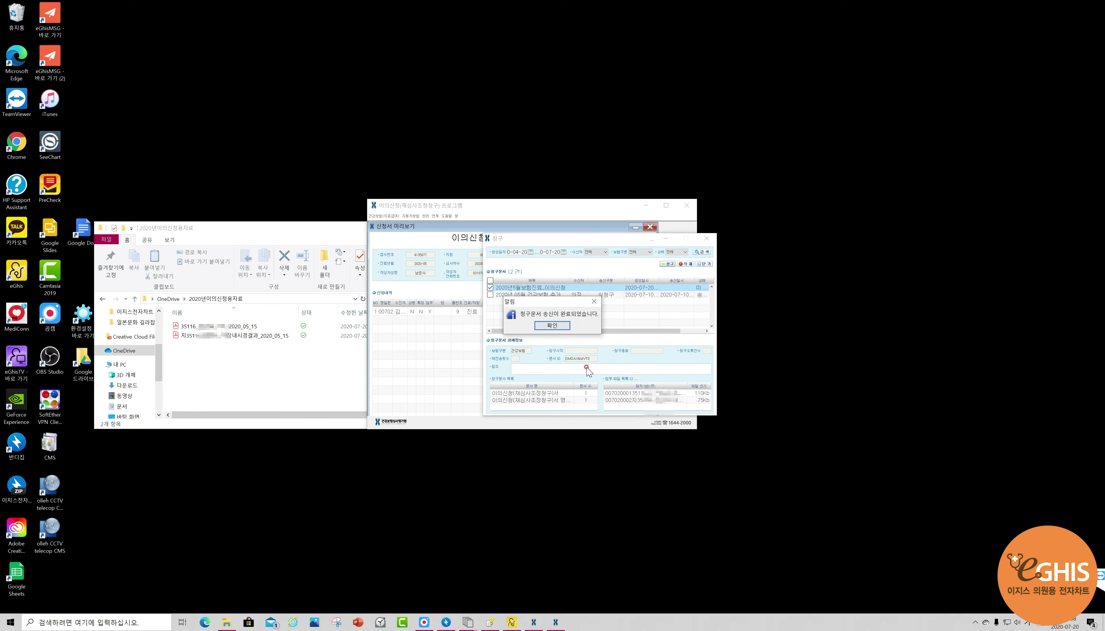
{"action": "left_click", "coordinate": [550, 326]}
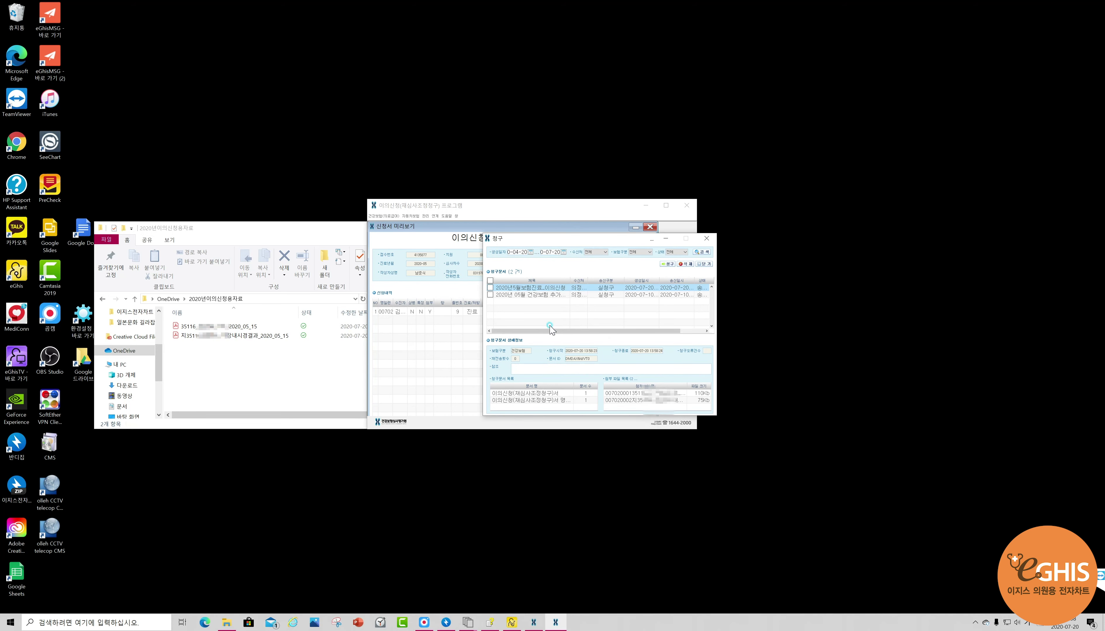
Close the 청구, 신청서 미리보기 and 신청서 작성 windows
{"action": "left_click", "coordinate": [706, 237]}
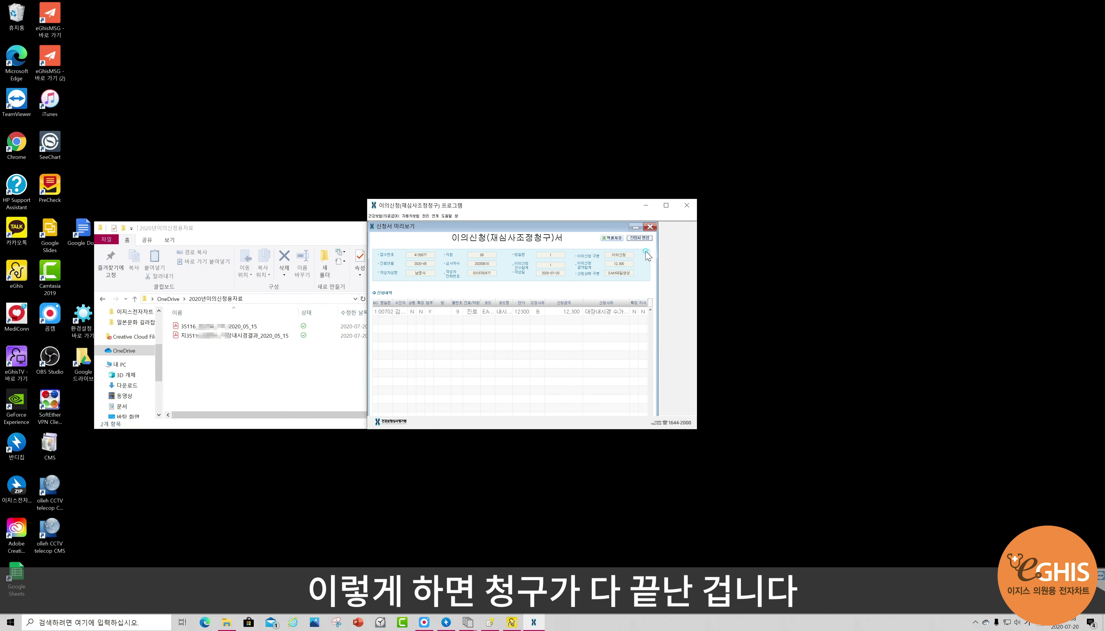
{"action": "left_click", "coordinate": [650, 227]}
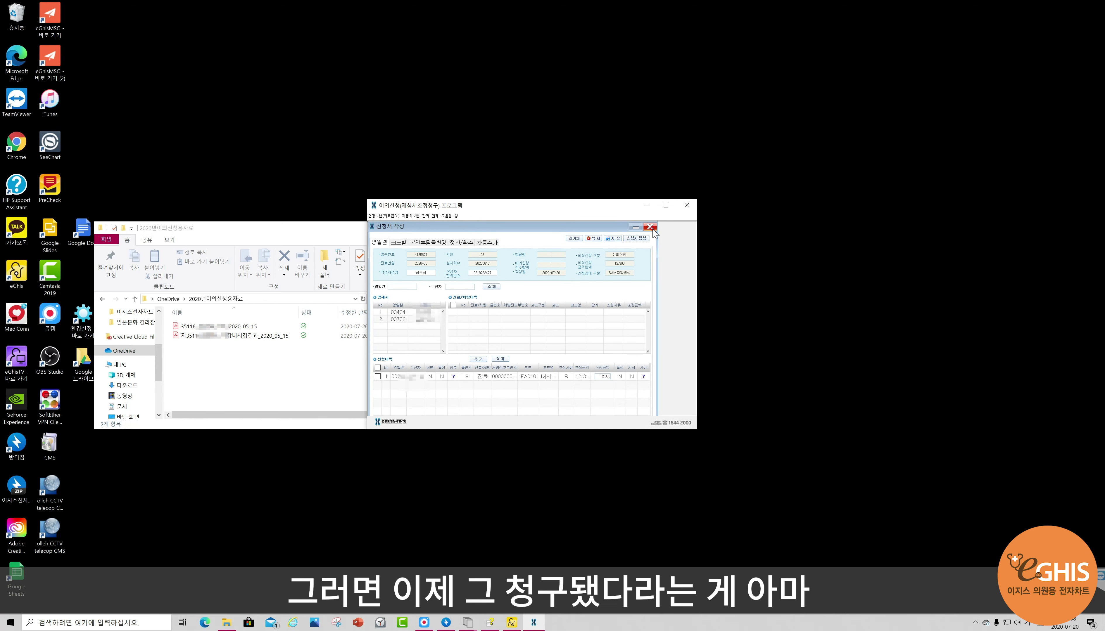
{"action": "left_click", "coordinate": [383, 218]}
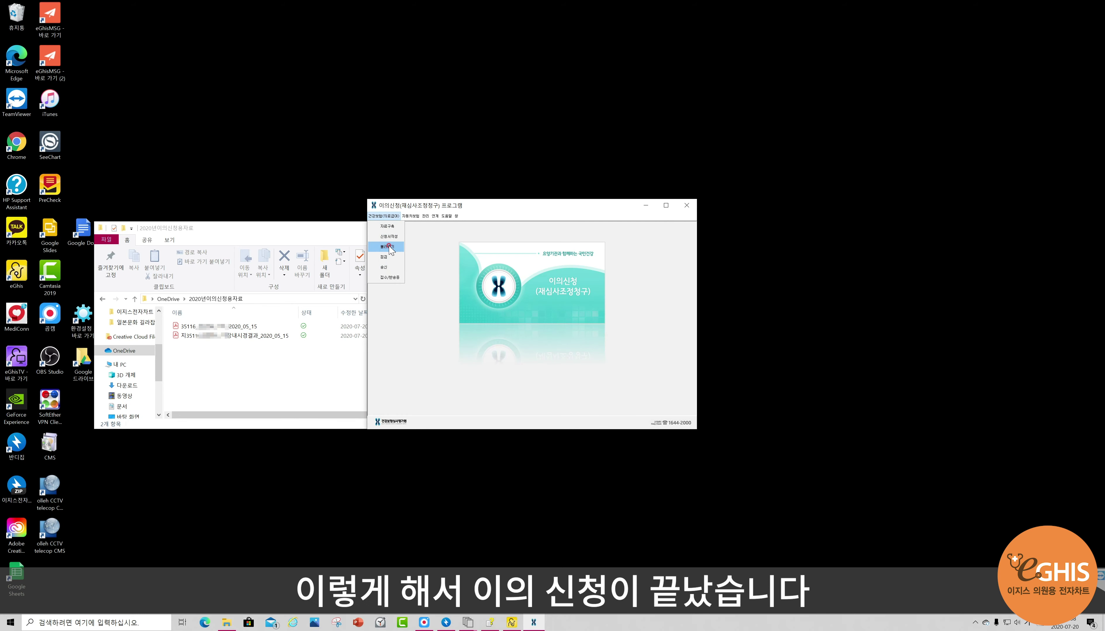
{"action": "left_click", "coordinate": [416, 276]}
{"action": "left_click", "coordinate": [574, 487]}
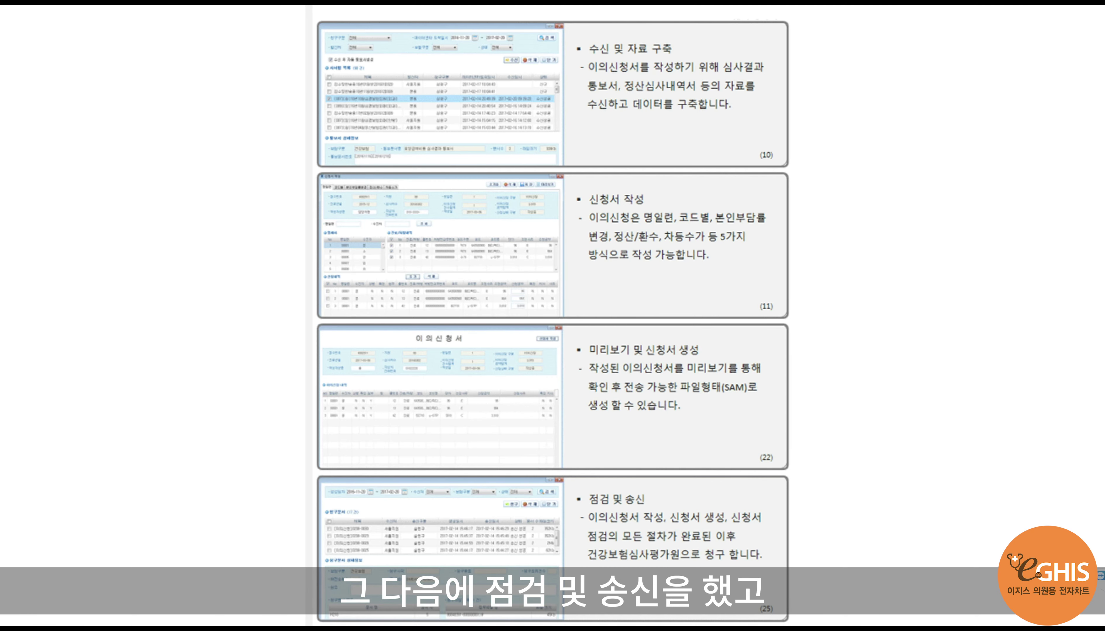
{"action": "key", "text": "Right"}
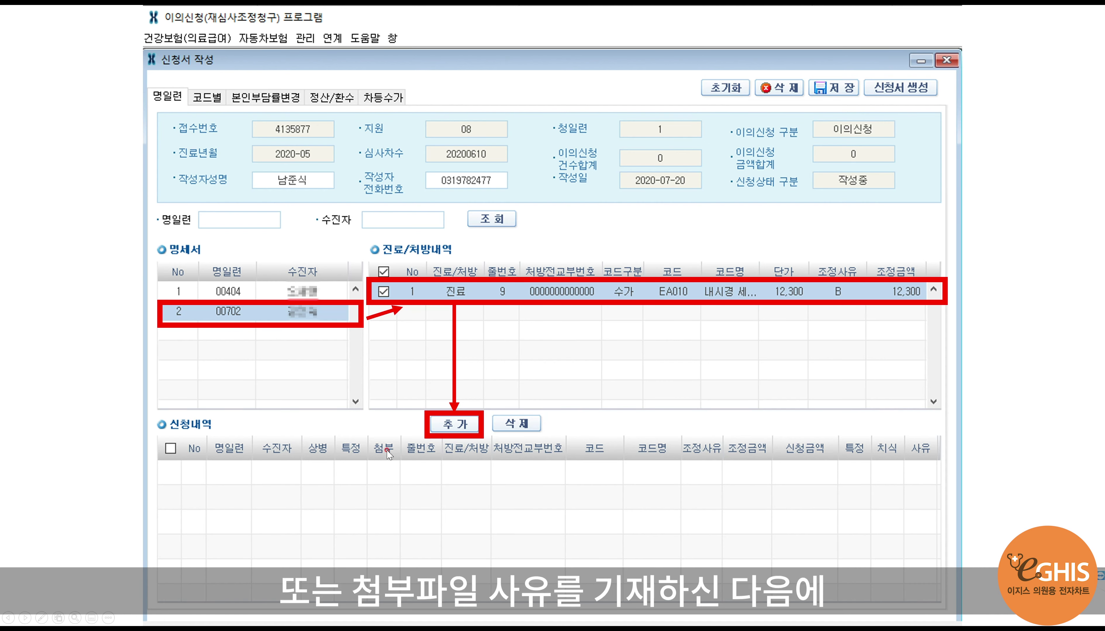
{"action": "left_click", "coordinate": [705, 456]}
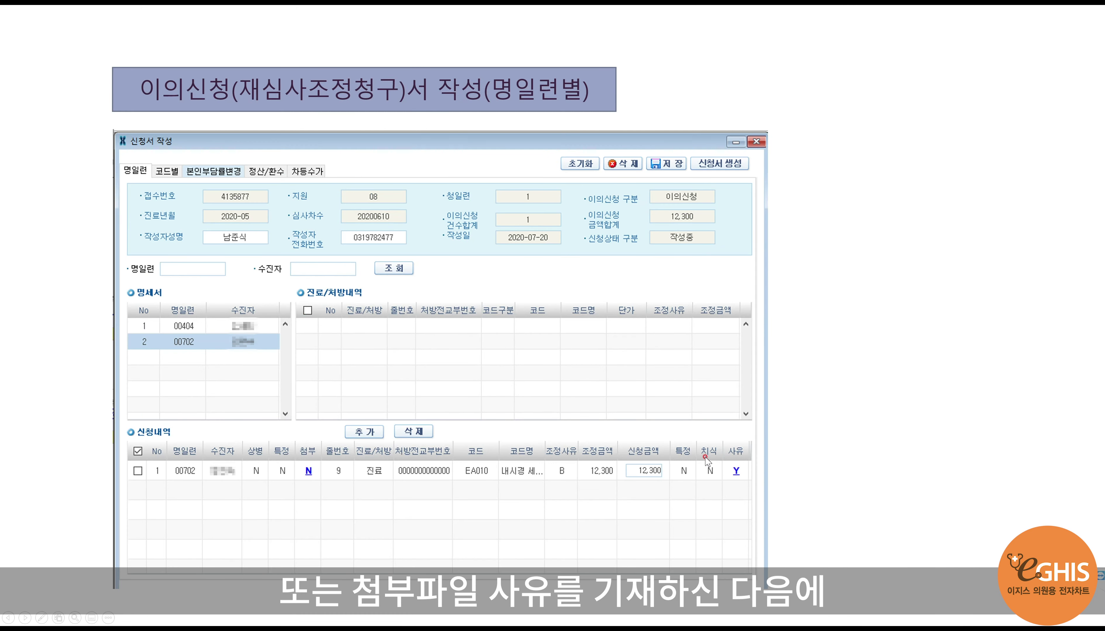
{"action": "left_click", "coordinate": [673, 159]}
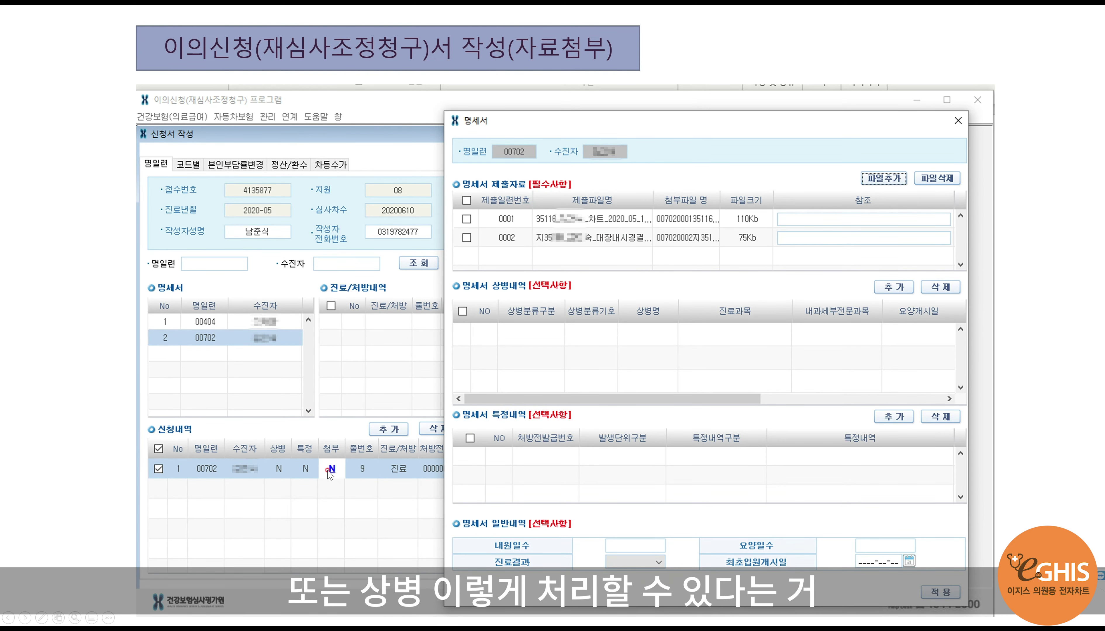
{"action": "left_click", "coordinate": [473, 450]}
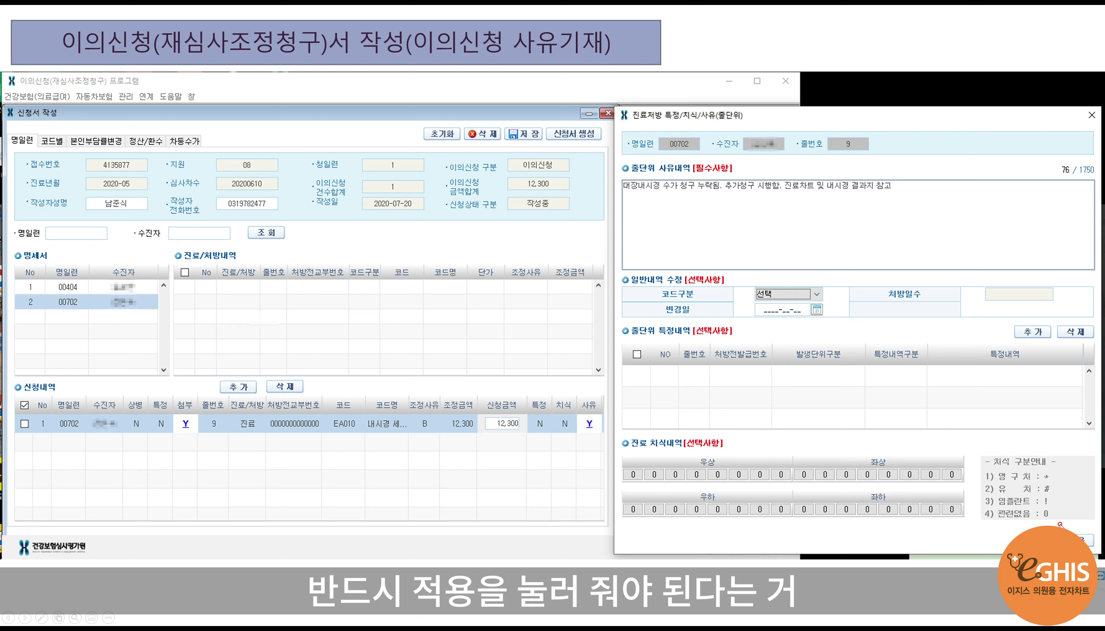
{"action": "left_click", "coordinate": [542, 368]}
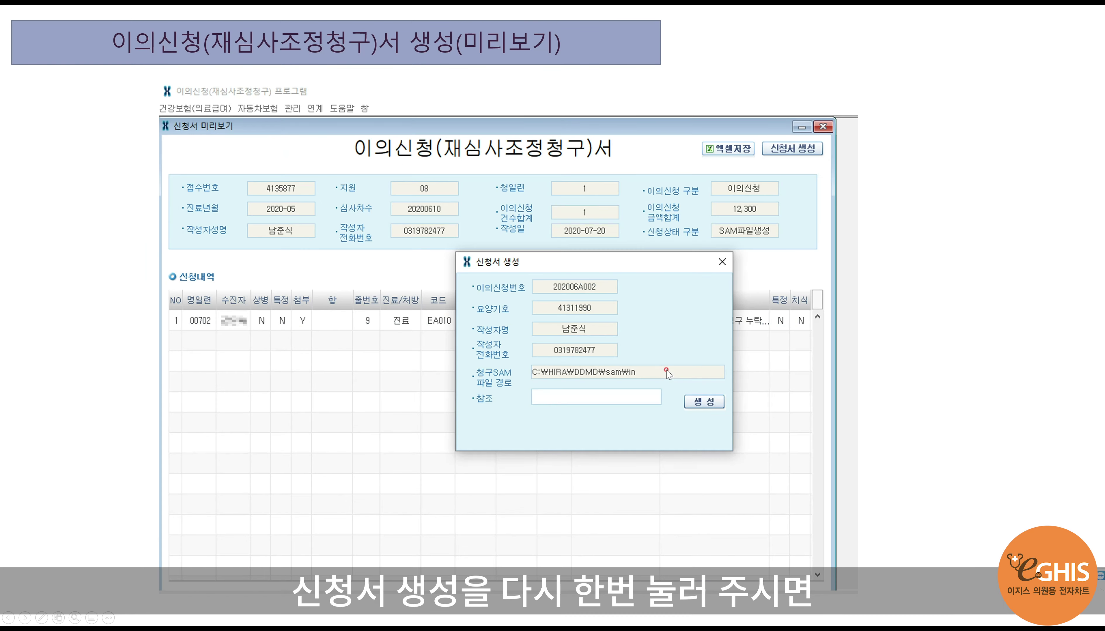
{"action": "left_click", "coordinate": [669, 377]}
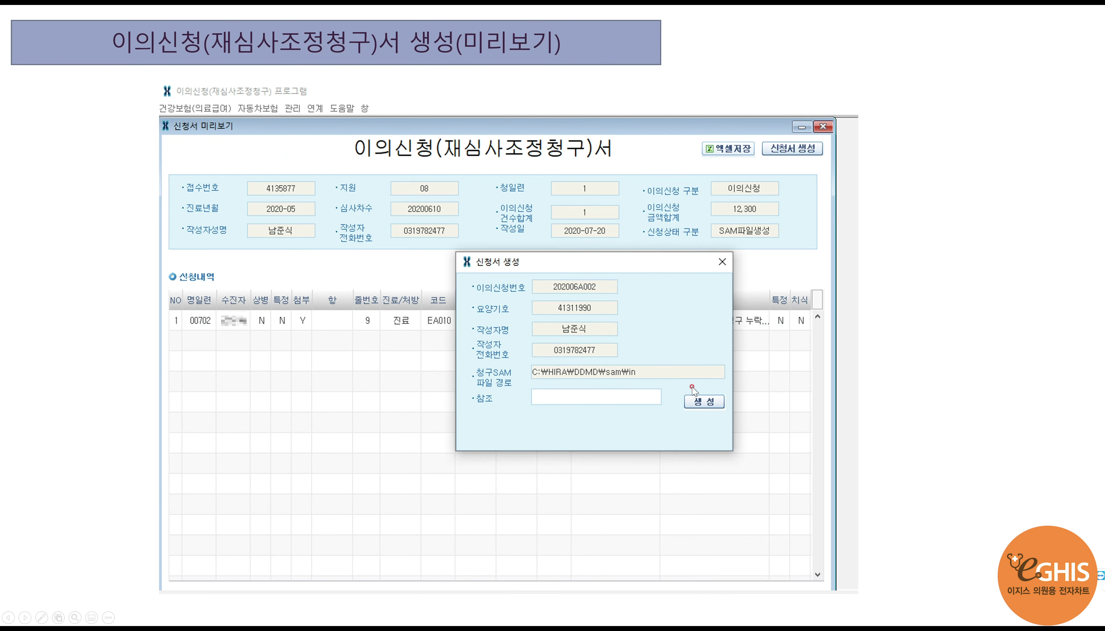
{"action": "left_click", "coordinate": [612, 354]}
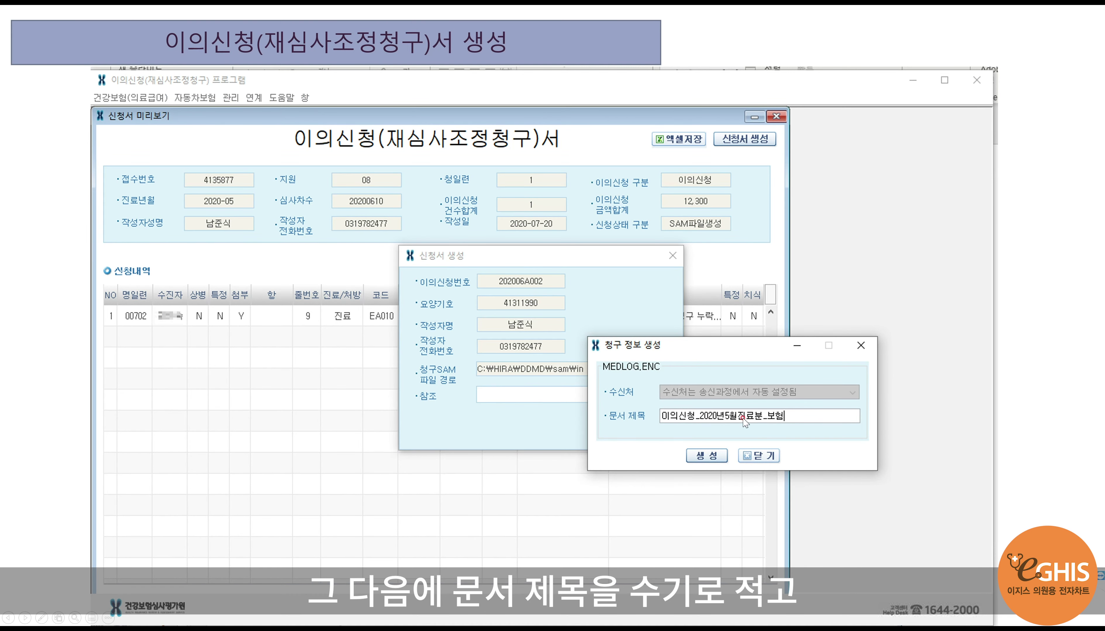
{"action": "left_click", "coordinate": [707, 406]}
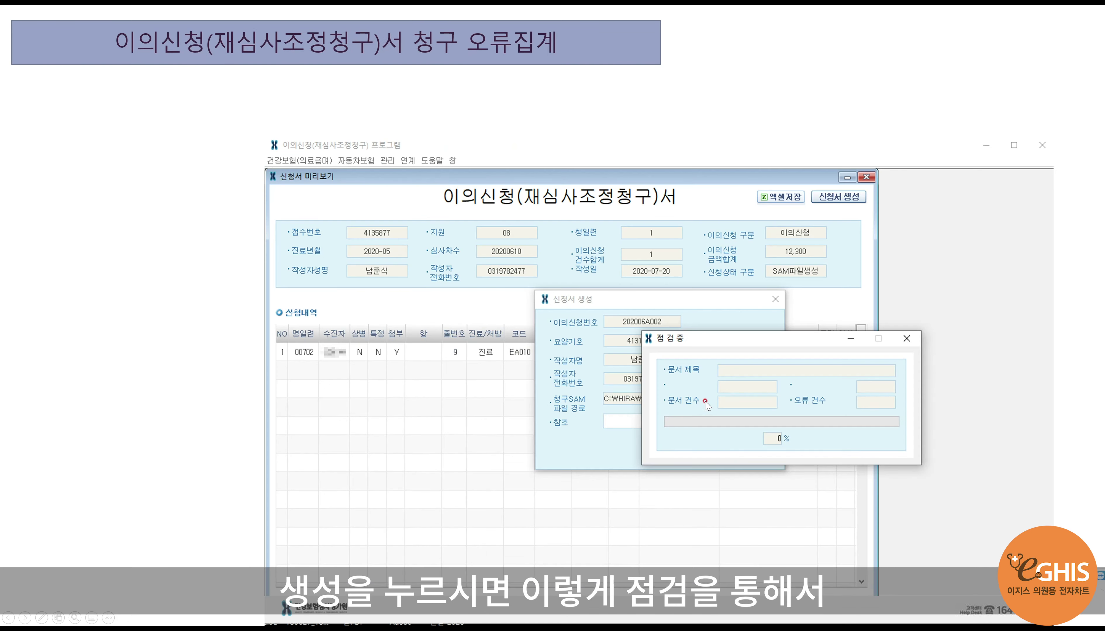
{"action": "left_click", "coordinate": [703, 350]}
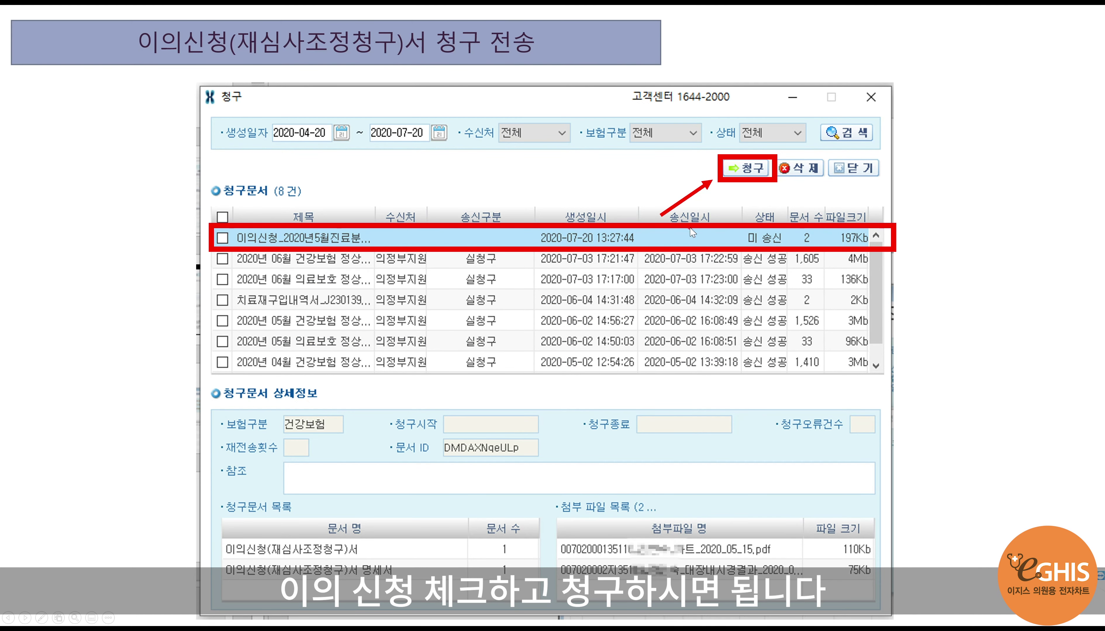
{"action": "left_click", "coordinate": [686, 333]}
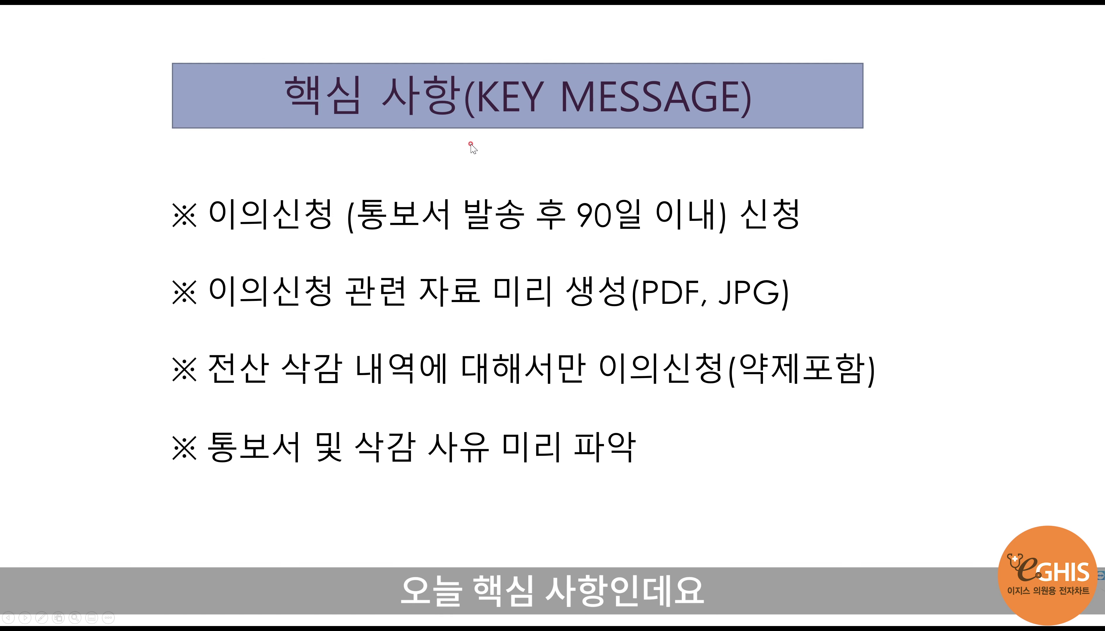